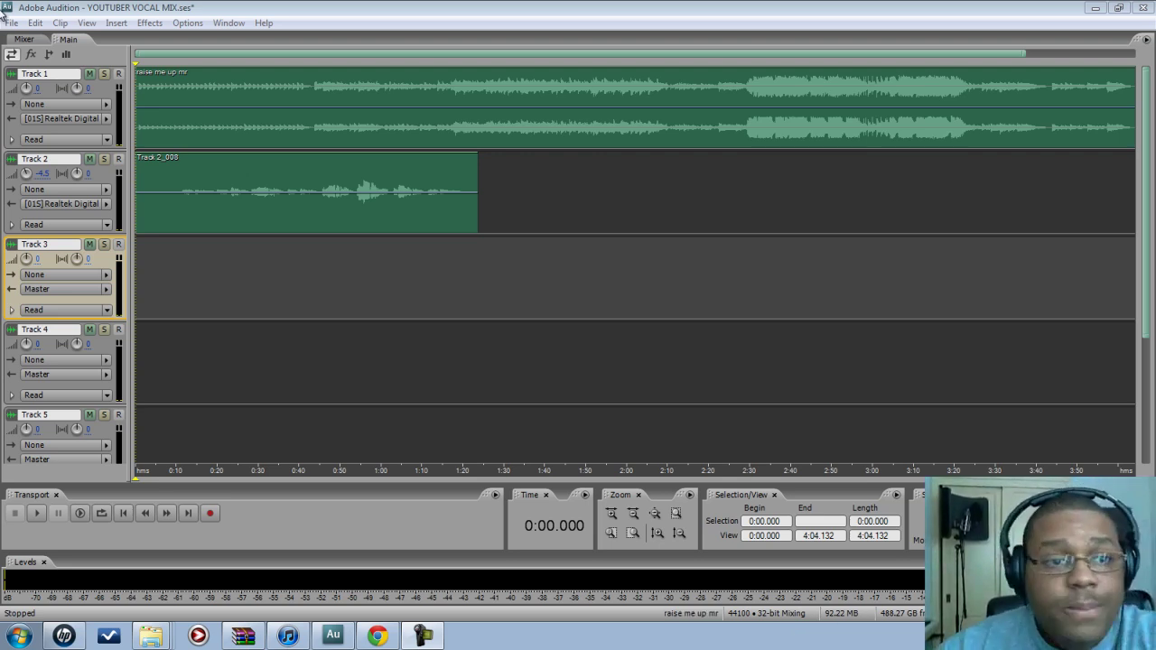
Step: Bring the YOUTUBER VOCAL MIX session window to the front
{"action": "left_click", "coordinate": [191, 56]}
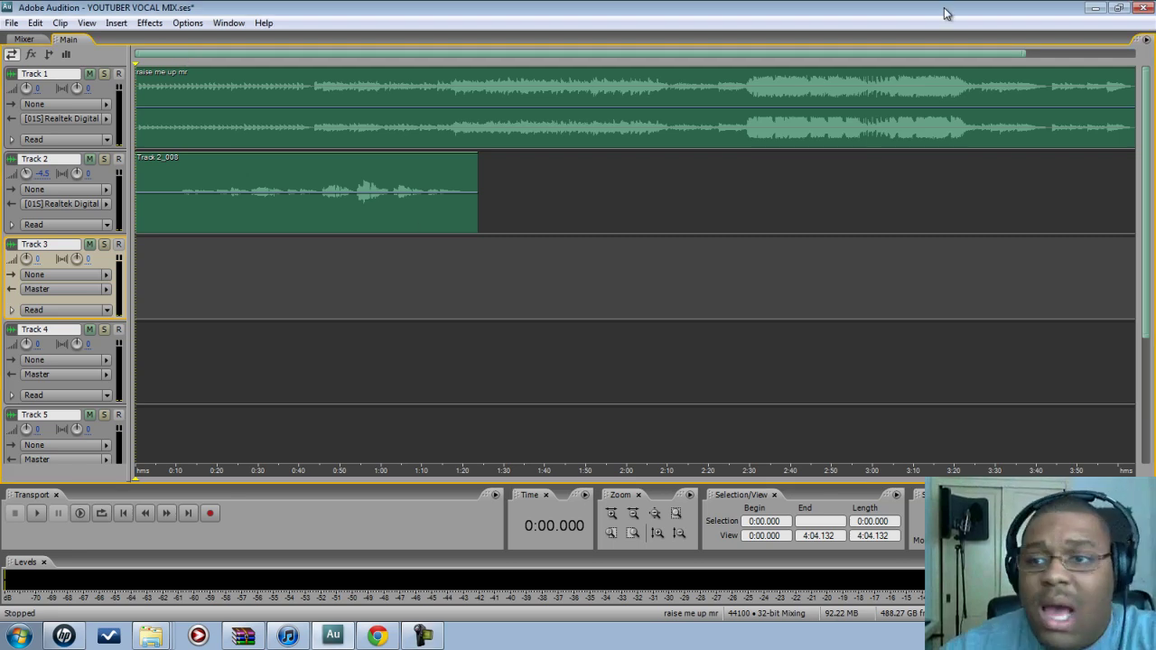
Step: Zoom the timeline out to the full session length and switch to the Mixer view
{"action": "left_click_drag", "start_coordinate": [1026, 52], "coordinate": [1137, 54]}
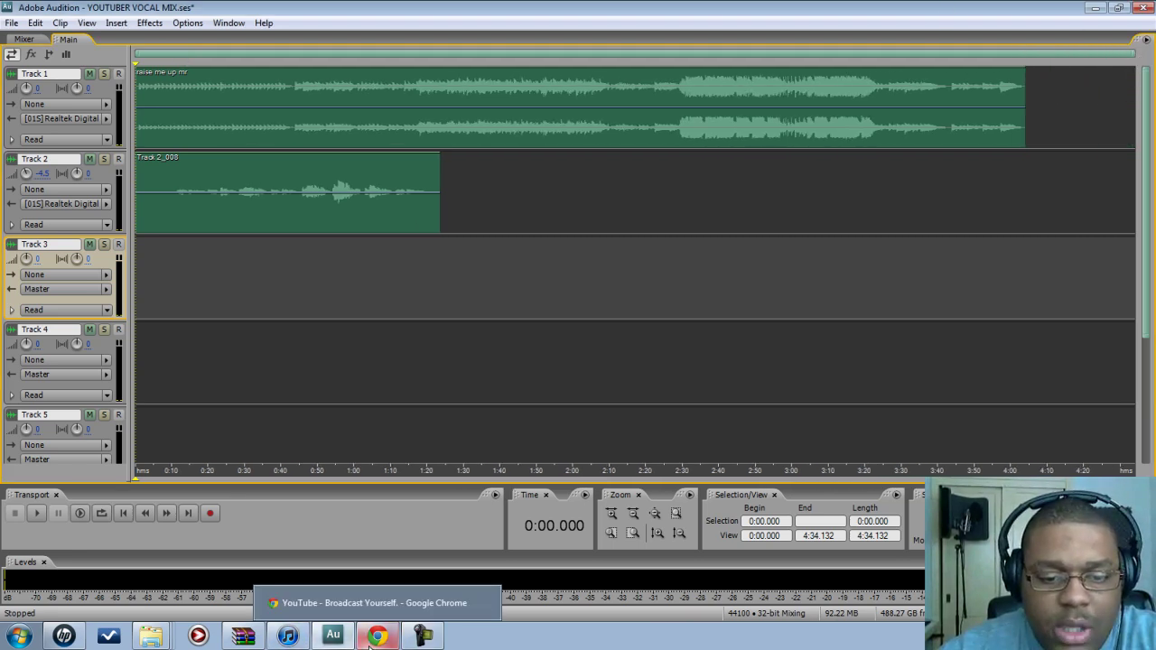
{"action": "left_click", "coordinate": [378, 637]}
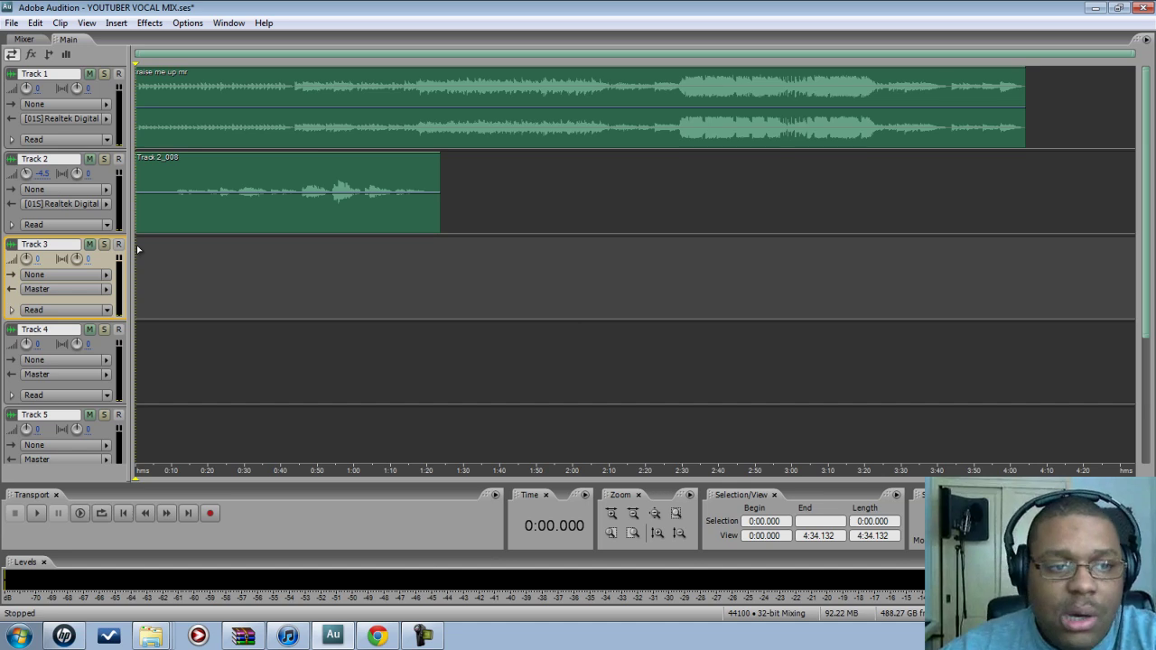
{"action": "left_click", "coordinate": [24, 41]}
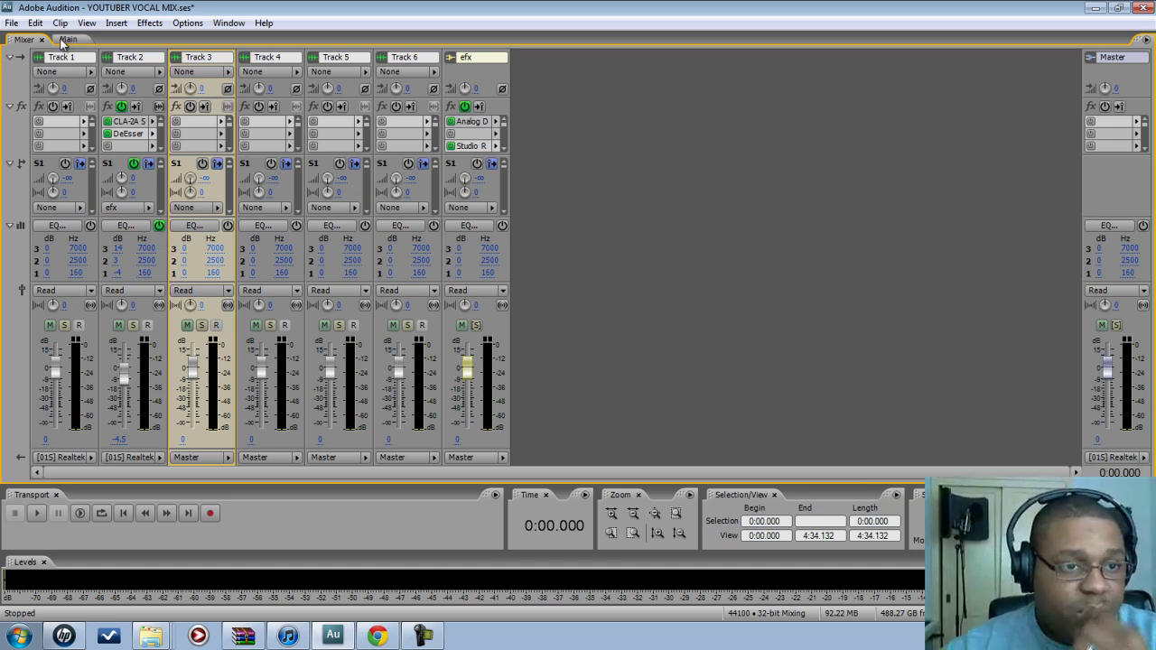
Step: Bypass Track 2's EQ, send and effects rack, plus the efx bus effects
{"action": "left_click", "coordinate": [65, 40]}
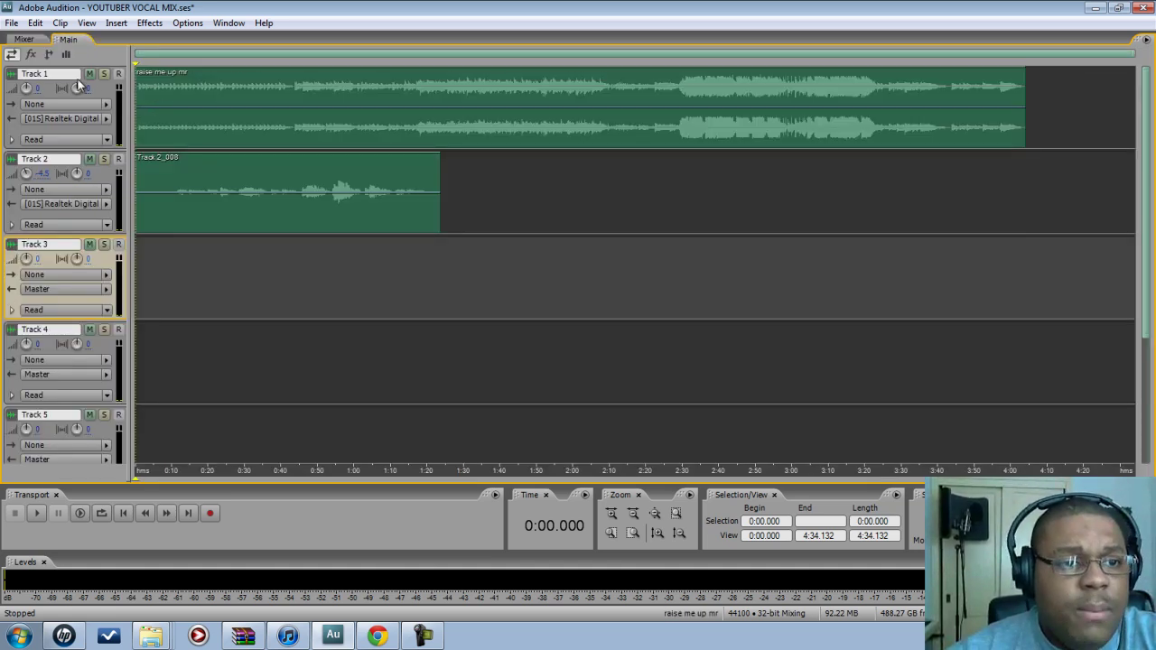
{"action": "left_click", "coordinate": [23, 39]}
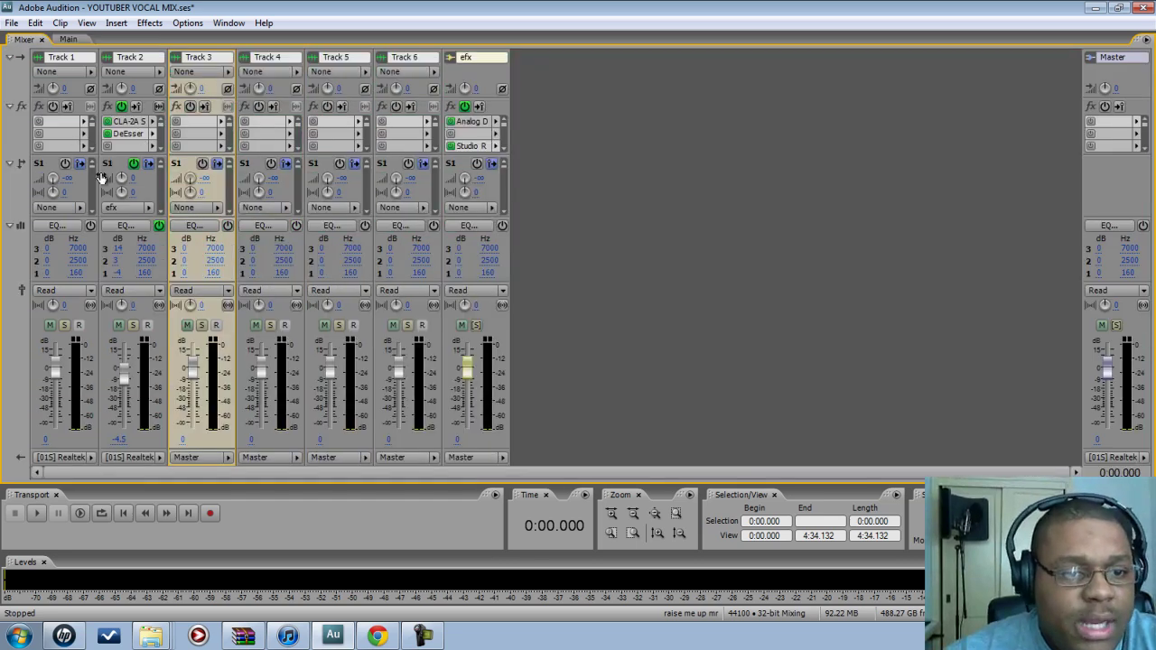
{"action": "left_click", "coordinate": [159, 225]}
{"action": "left_click", "coordinate": [133, 163]}
{"action": "left_click", "coordinate": [122, 106]}
{"action": "left_click", "coordinate": [465, 107]}
{"action": "left_click", "coordinate": [68, 39]}
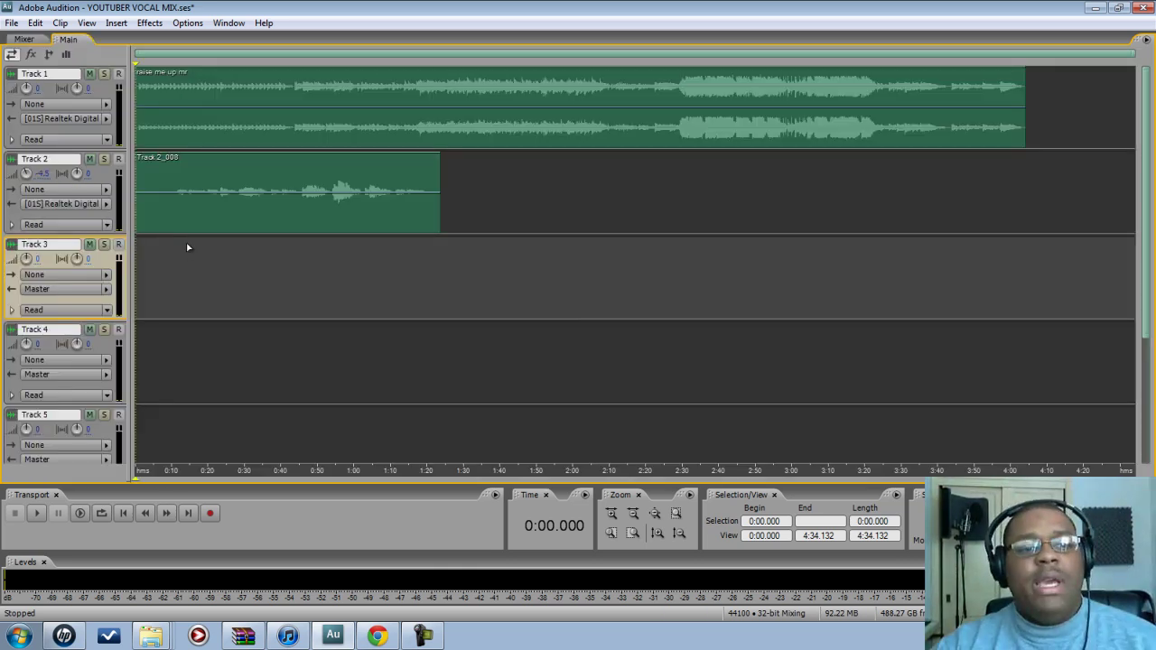
Step: Play the session from 0:08.517 to preview the dry vocal
{"action": "left_click", "coordinate": [175, 245]}
{"action": "left_click", "coordinate": [148, 251]}
{"action": "left_click", "coordinate": [134, 252]}
{"action": "left_click", "coordinate": [163, 241]}
{"action": "left_click", "coordinate": [168, 244]}
{"action": "key", "text": "space"}
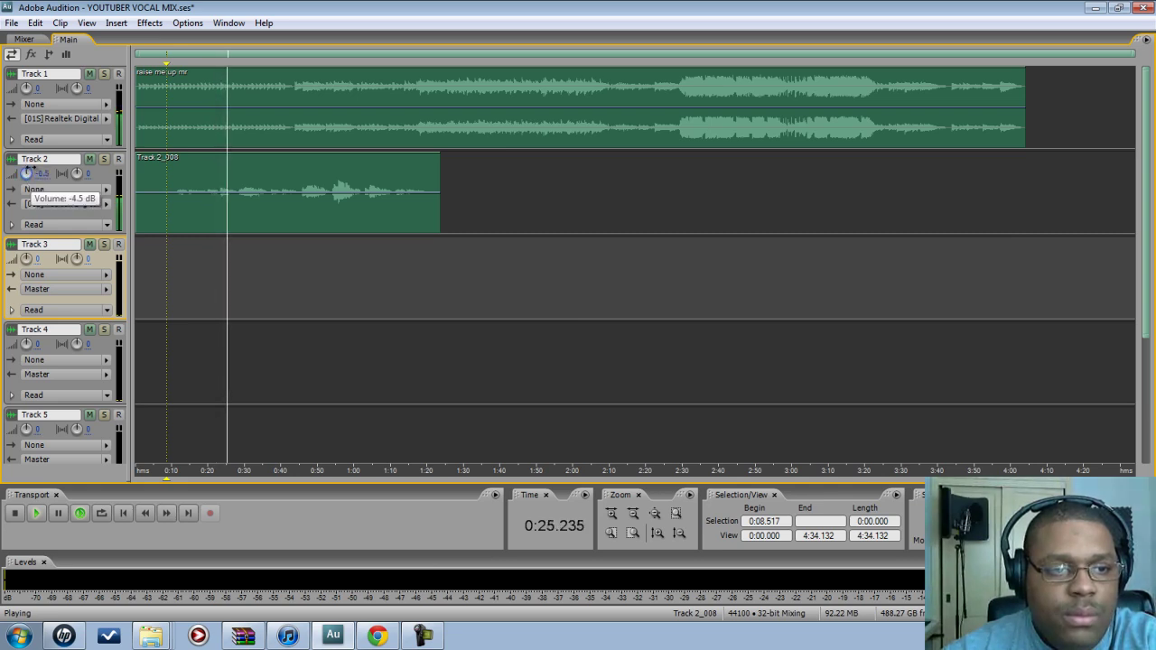
Step: Stop playback, lower Track 2's volume to about -4.2 dB and mute Track 1
{"action": "scroll", "coordinate": [28, 172], "scroll_direction": "up", "scroll_amount": 4}
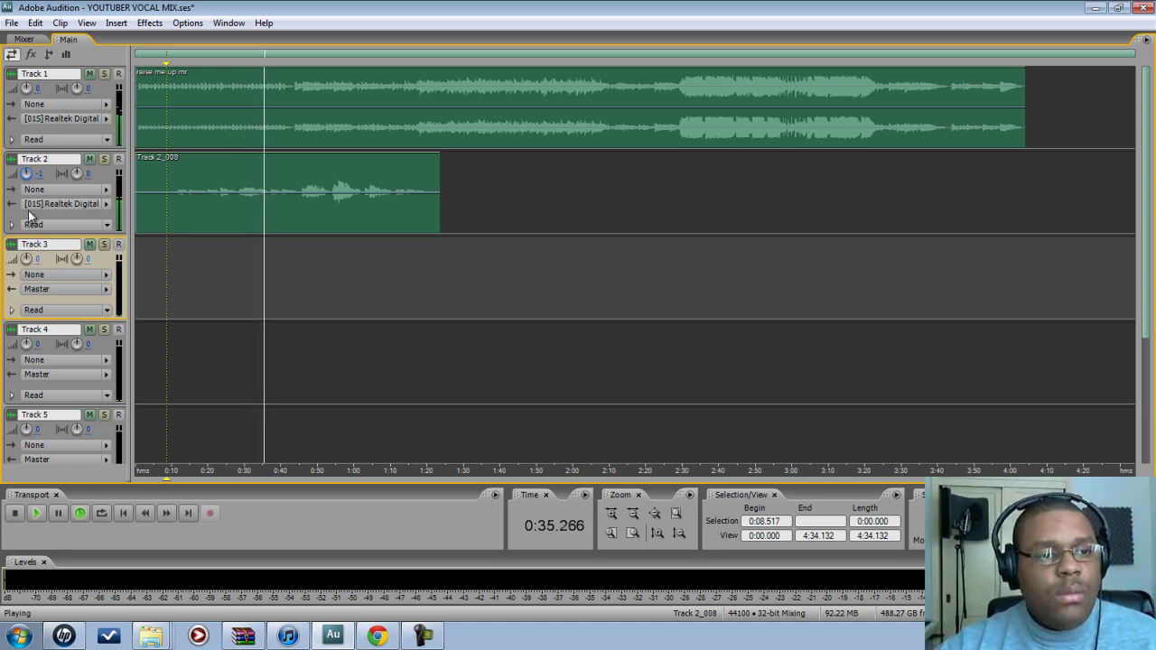
{"action": "key", "text": "space"}
{"action": "left_click_drag", "start_coordinate": [26, 174], "coordinate": [25, 184]}
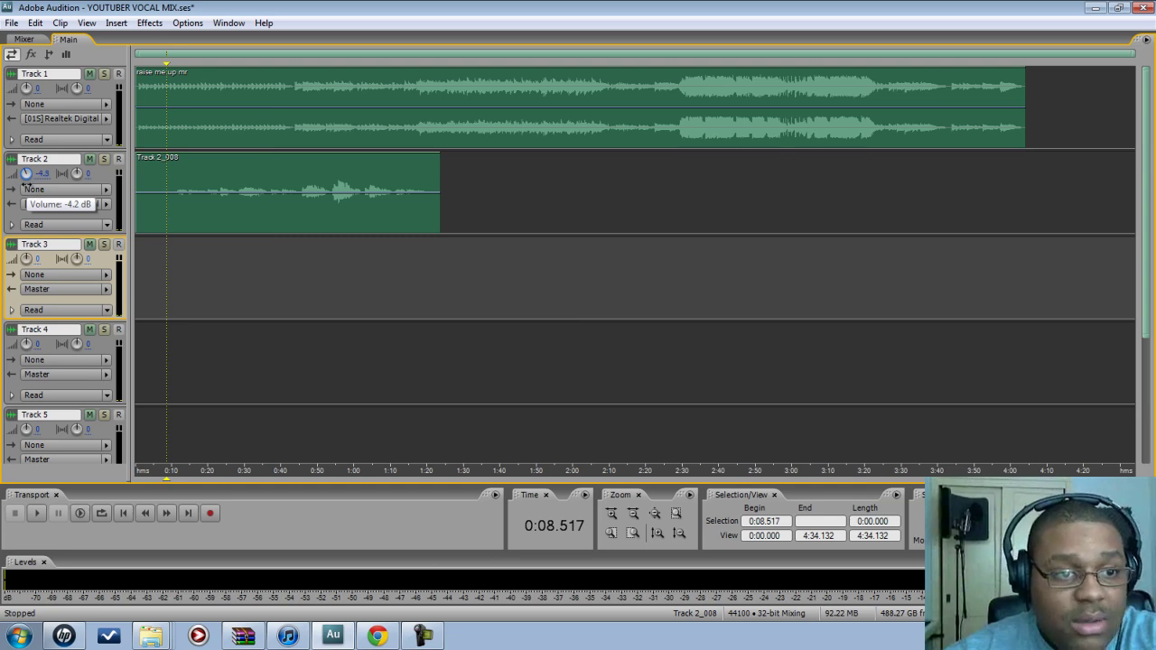
{"action": "left_click", "coordinate": [90, 73]}
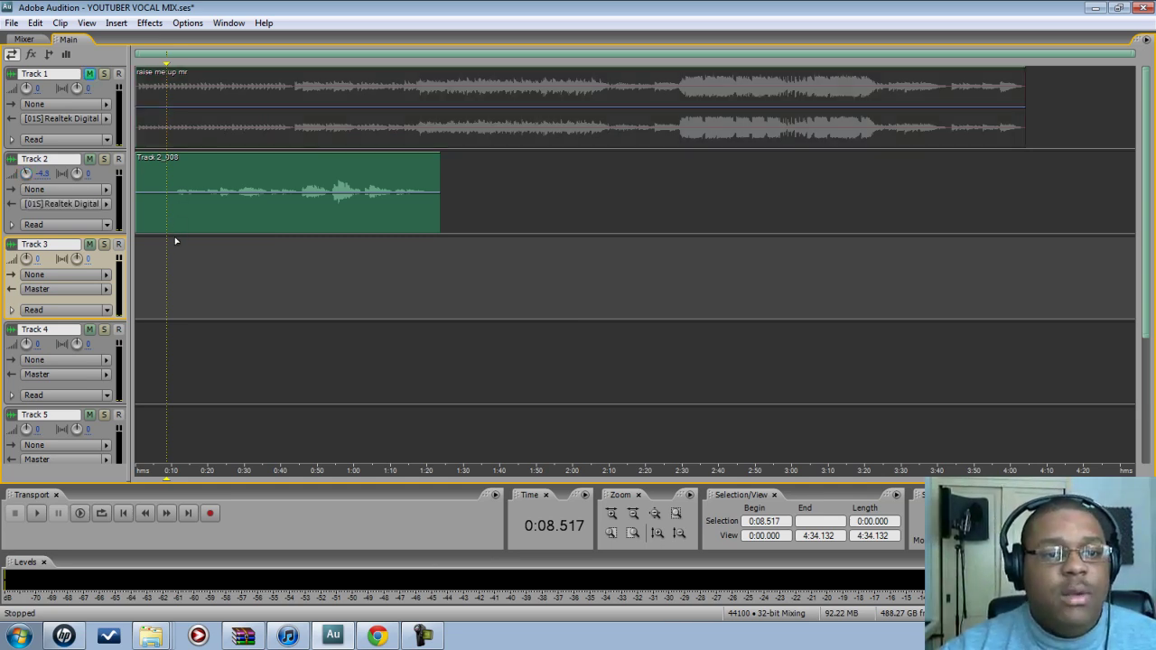
Step: Play the dry Track 2 vocal starting at 0:11.488, then stop it
{"action": "left_click", "coordinate": [179, 186]}
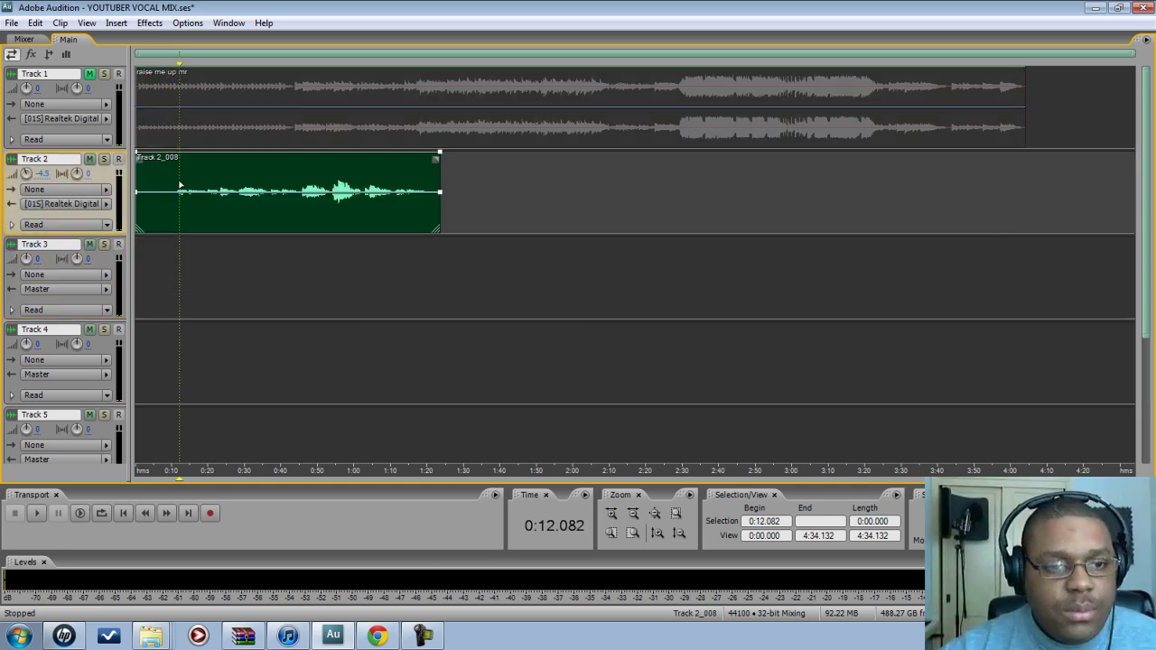
{"action": "left_click", "coordinate": [176, 182]}
{"action": "left_click", "coordinate": [179, 179]}
{"action": "left_click", "coordinate": [176, 177]}
{"action": "left_click", "coordinate": [179, 176]}
{"action": "left_click", "coordinate": [176, 175]}
{"action": "left_click", "coordinate": [178, 173]}
{"action": "left_click", "coordinate": [177, 177]}
{"action": "left_click", "coordinate": [177, 174]}
{"action": "key", "text": "space"}
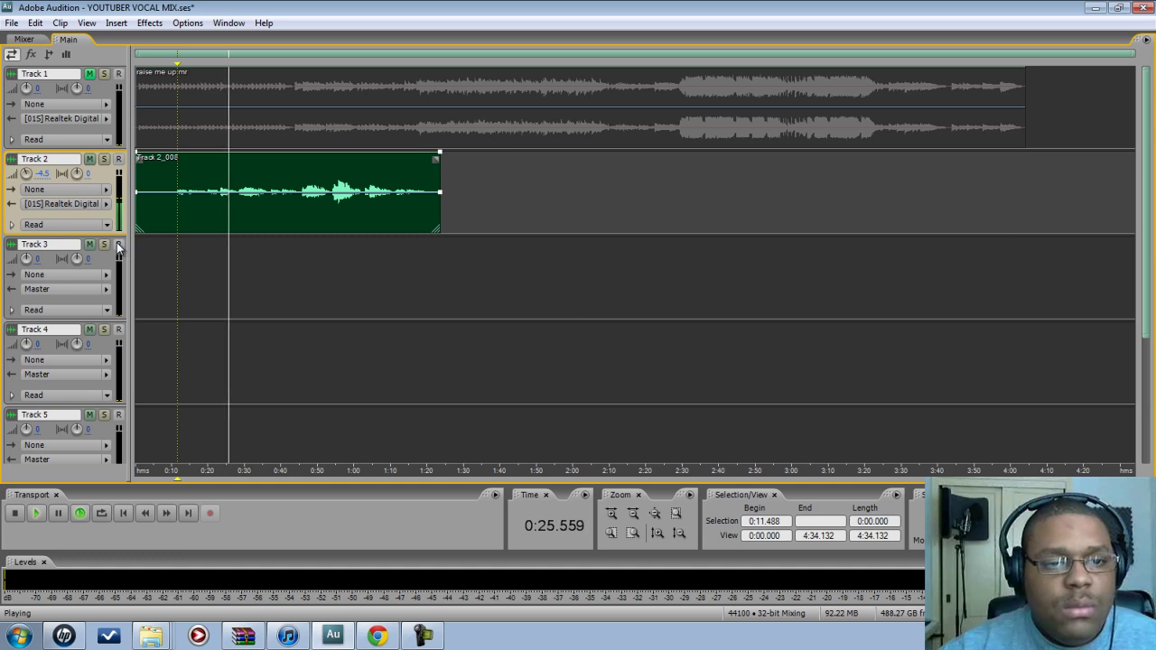
{"action": "key", "text": "space"}
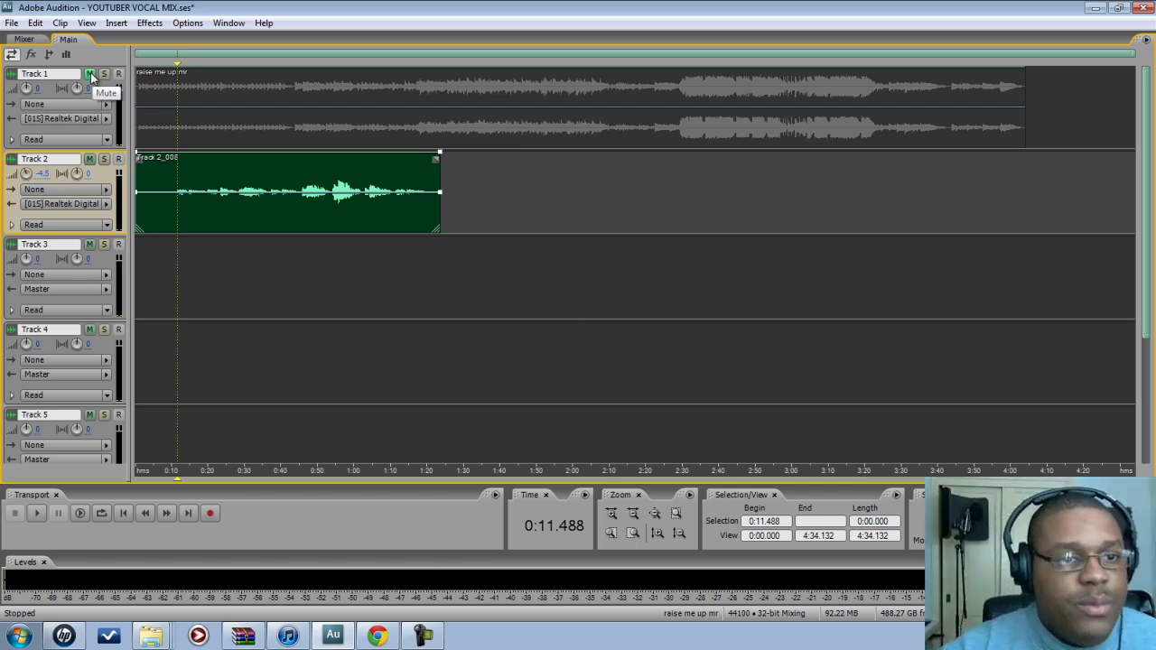
Step: Unmute Track 1's beat and show the Mixer view
{"action": "left_click", "coordinate": [90, 75]}
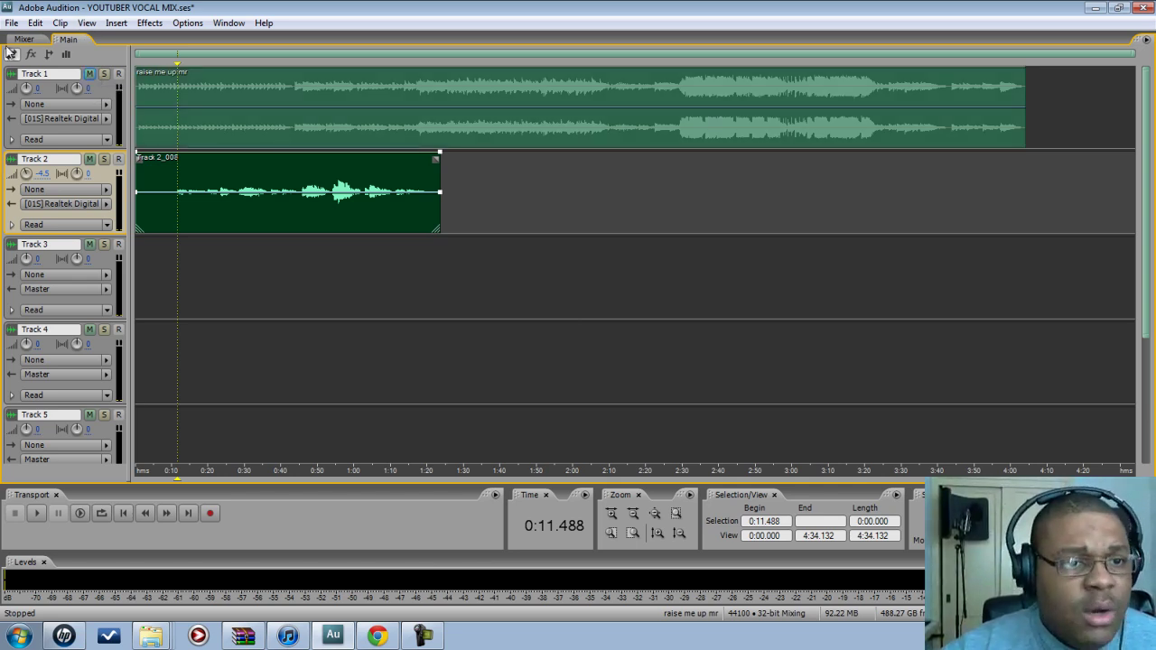
{"action": "left_click", "coordinate": [21, 41]}
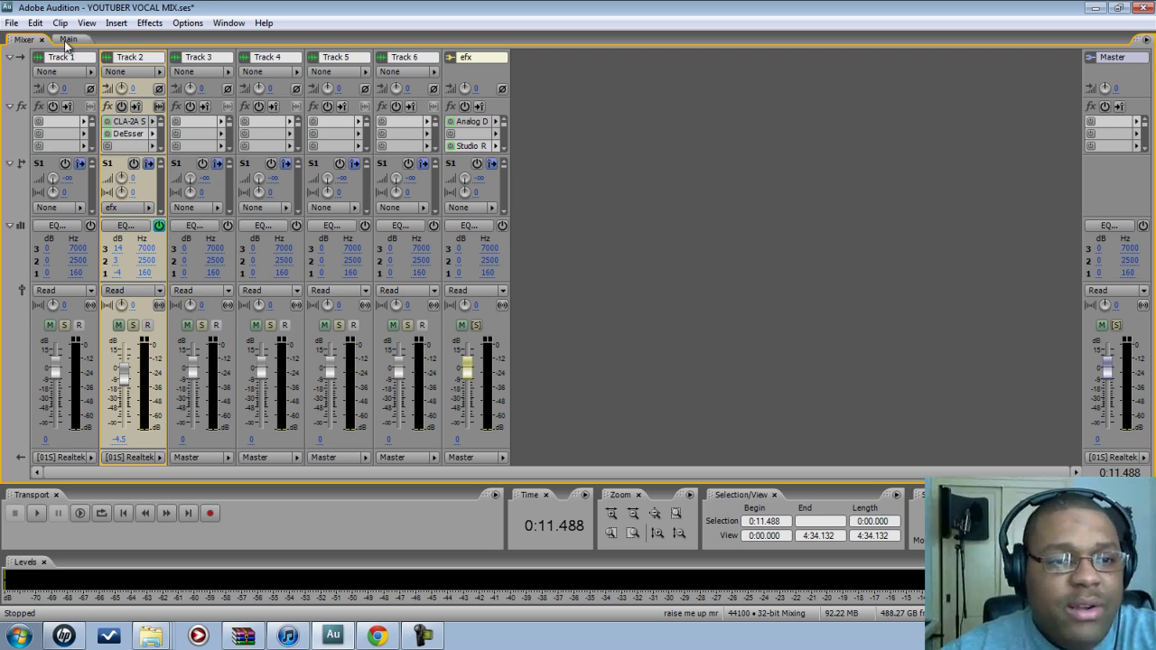
Step: Play from 0:11.092, toggling Track 1's mute to compare the vocal with and without the beat
{"action": "left_click", "coordinate": [68, 40]}
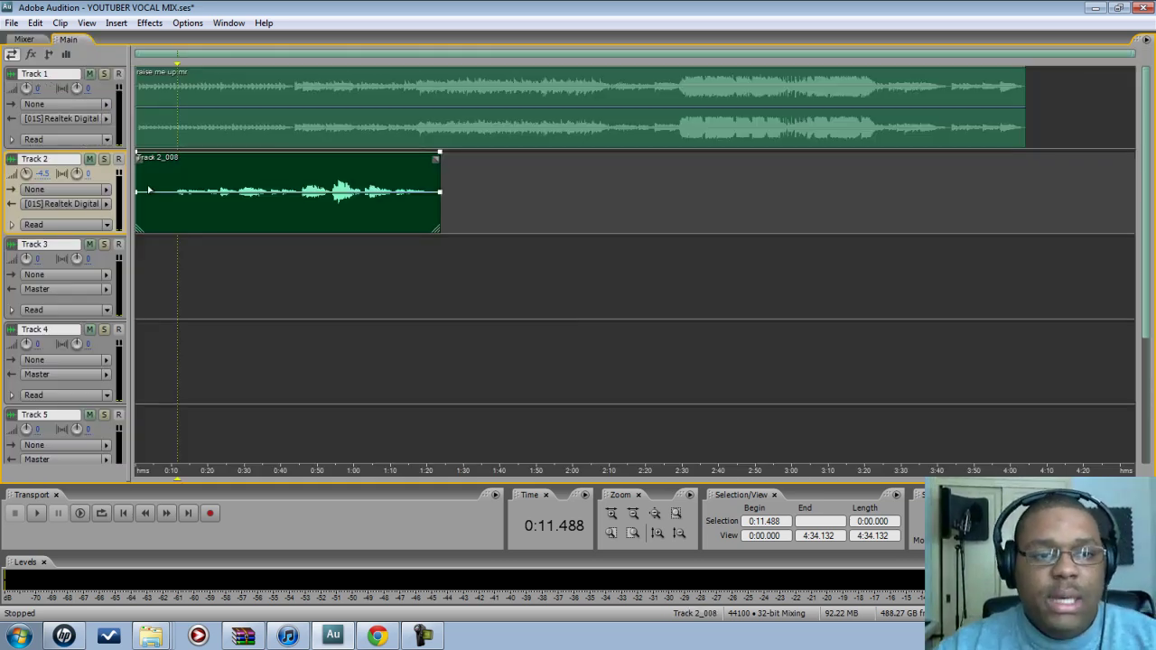
{"action": "left_click", "coordinate": [175, 248]}
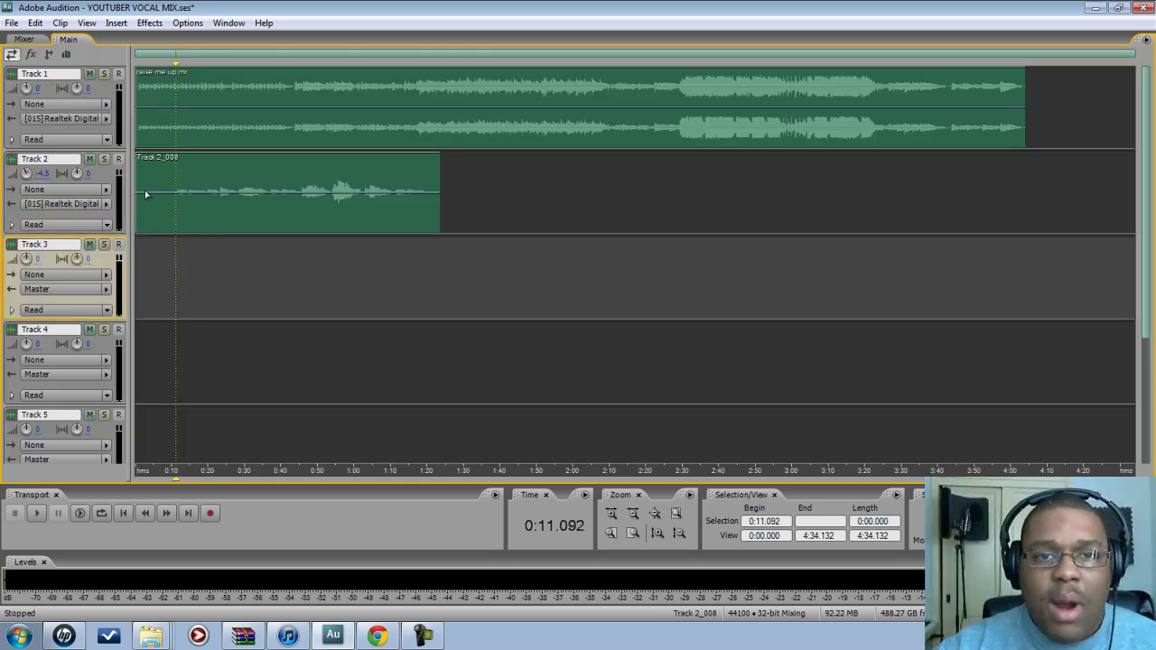
{"action": "key", "text": "space"}
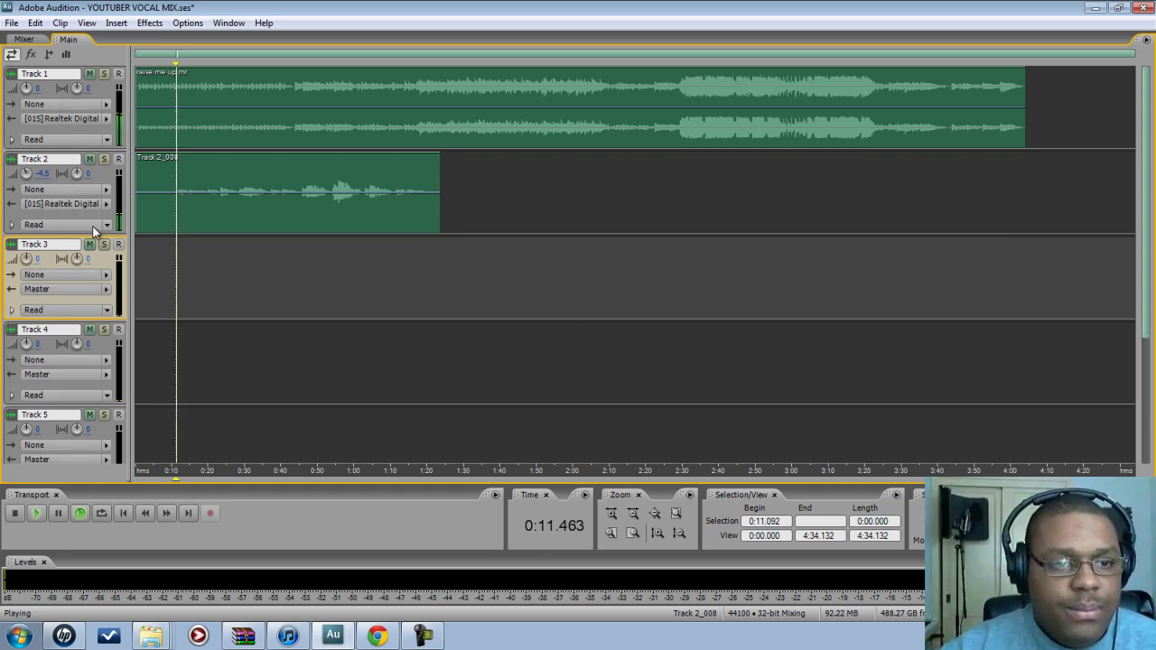
{"action": "left_click", "coordinate": [92, 76]}
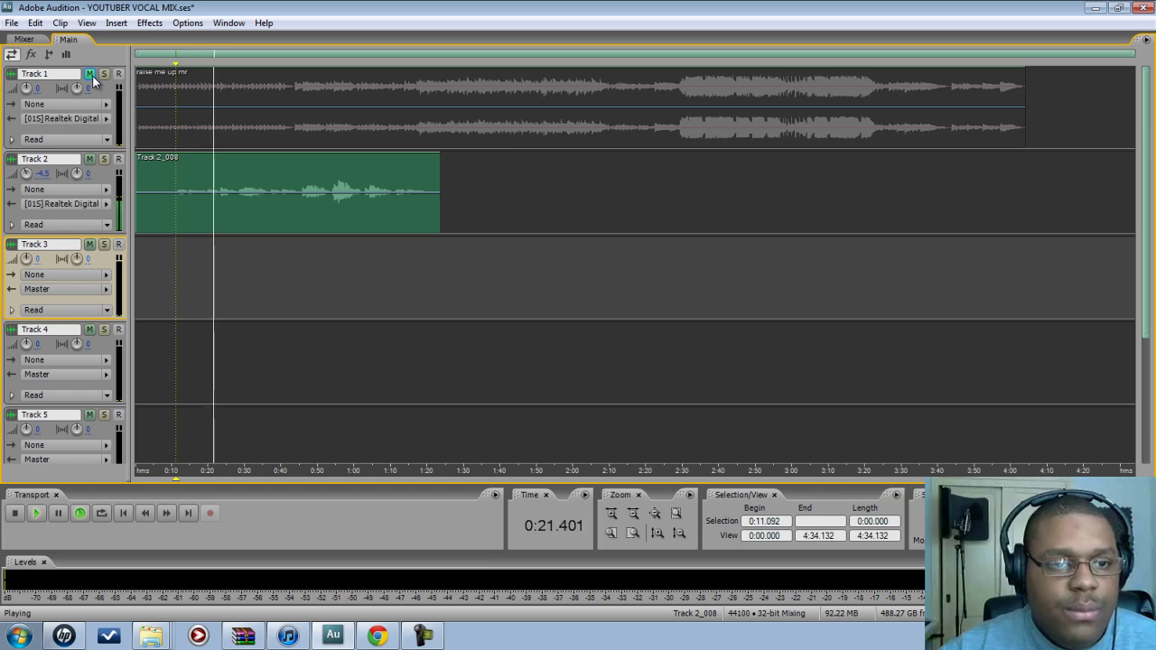
{"action": "left_click", "coordinate": [89, 74]}
{"action": "key", "text": "space"}
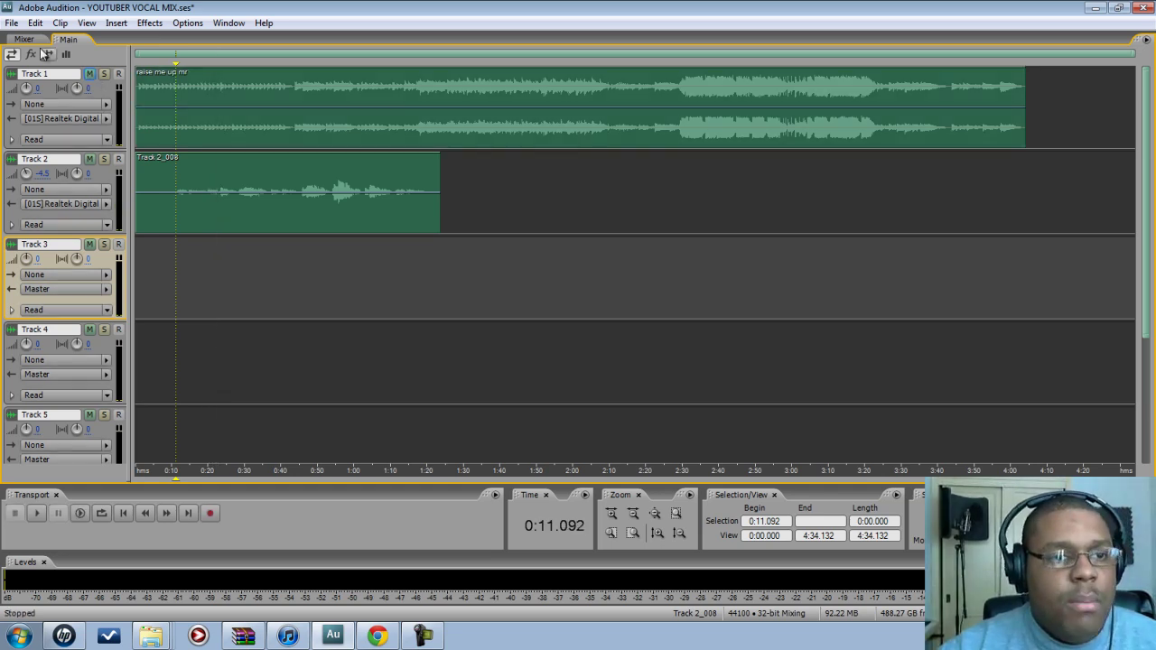
{"action": "left_click", "coordinate": [23, 39]}
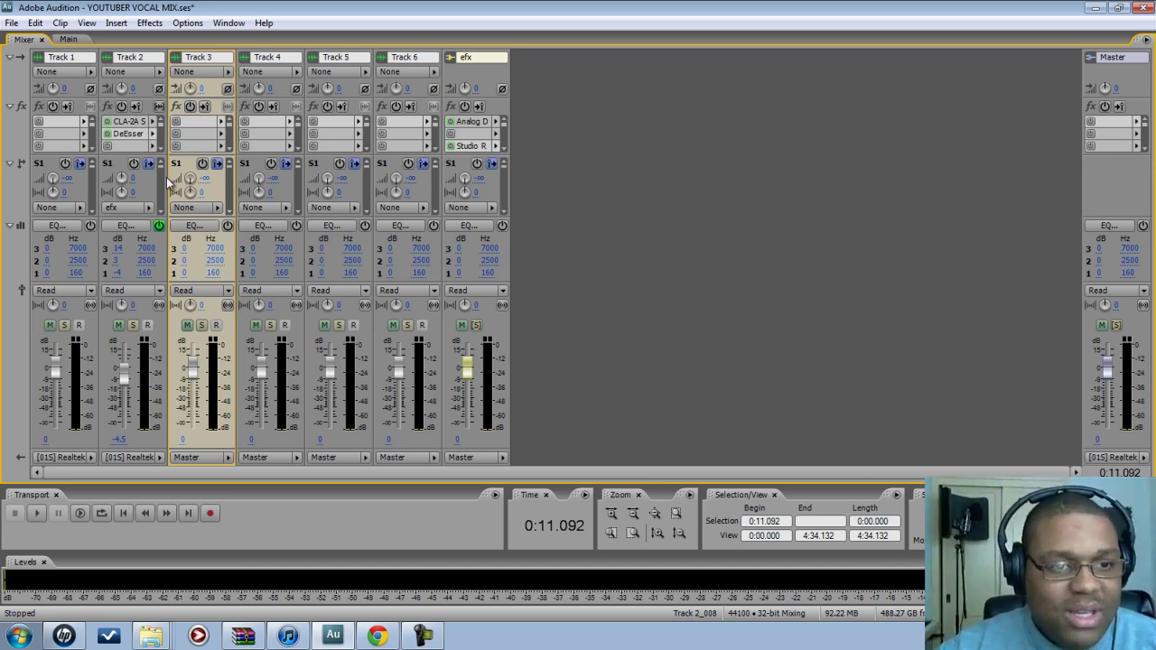
{"action": "double_click", "coordinate": [133, 125]}
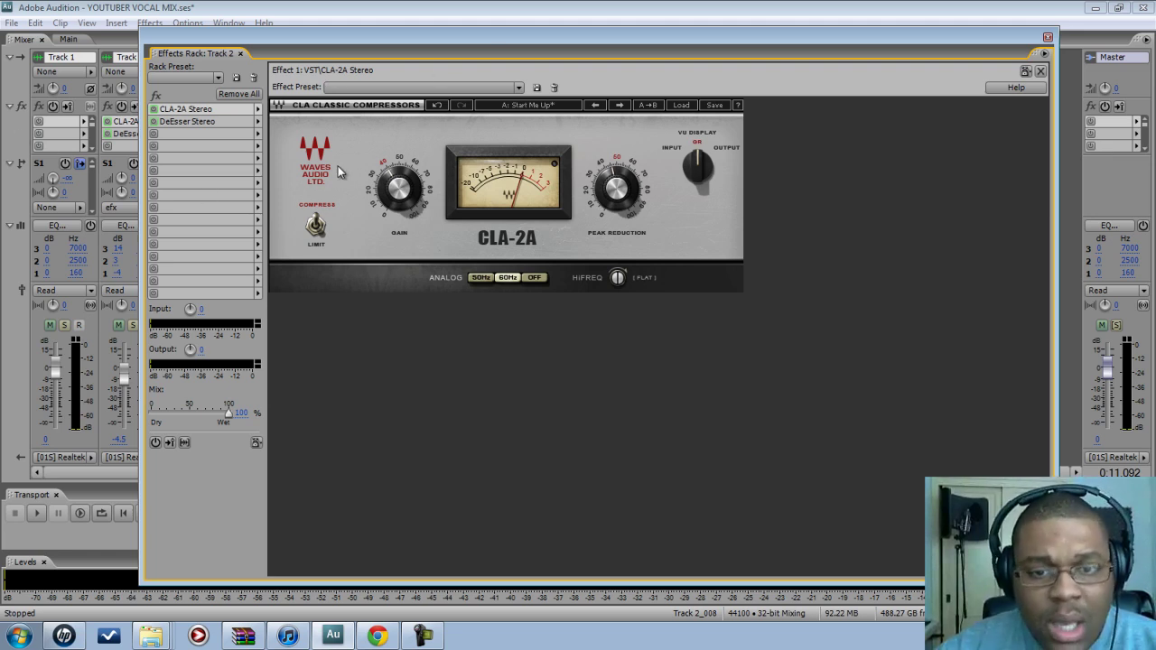
{"action": "left_click", "coordinate": [207, 122]}
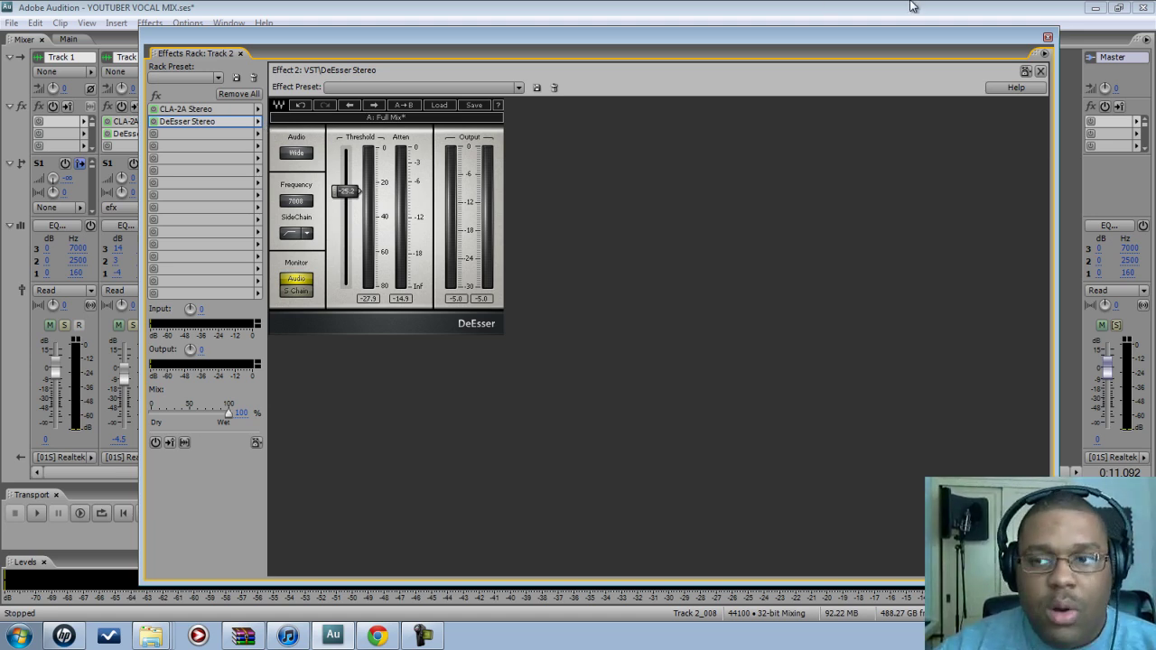
{"action": "left_click", "coordinate": [1048, 40]}
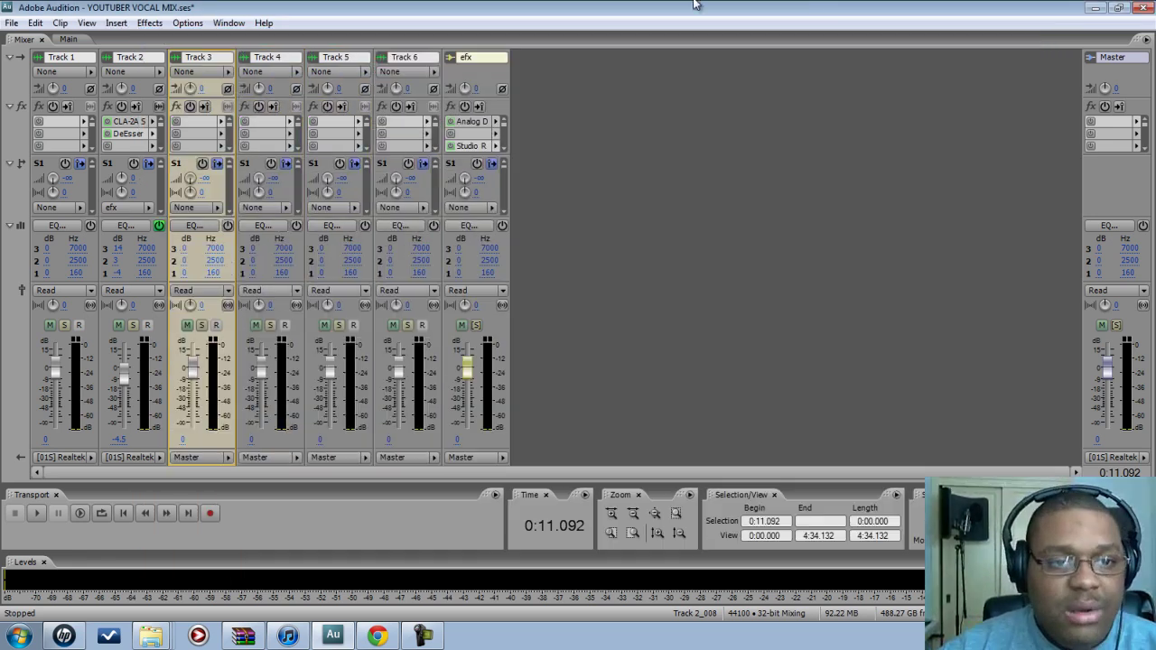
Step: Re-enable Track 2's effects rack and play the processed vocal with the beat from 0:10.000
{"action": "left_click", "coordinate": [122, 107]}
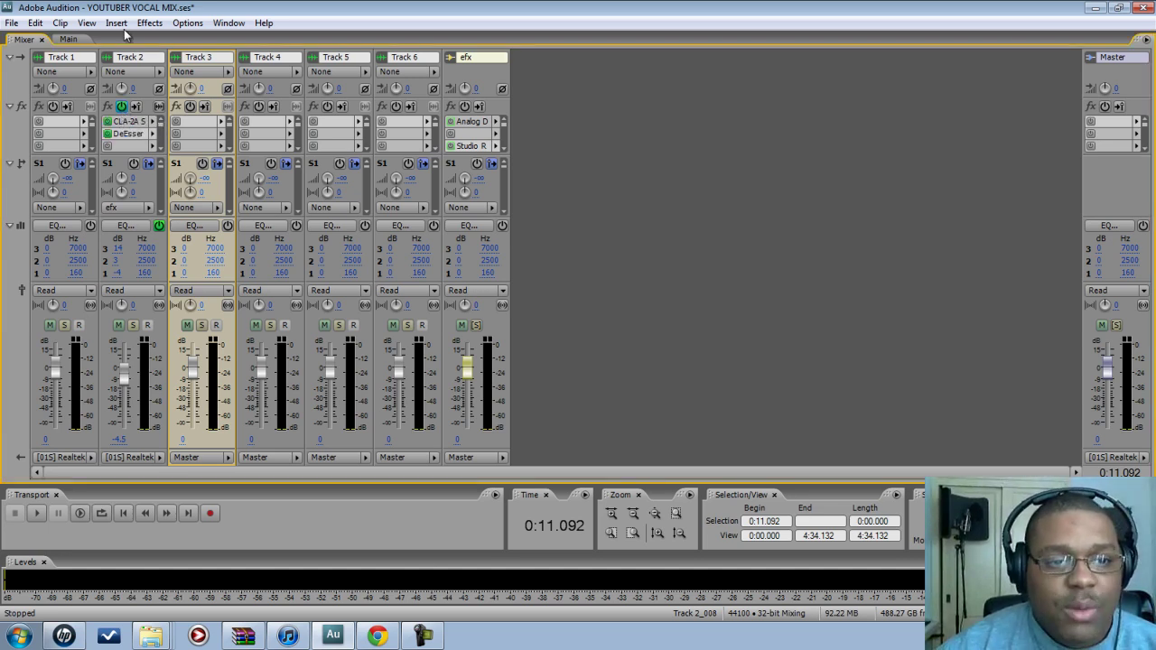
{"action": "left_click", "coordinate": [66, 39]}
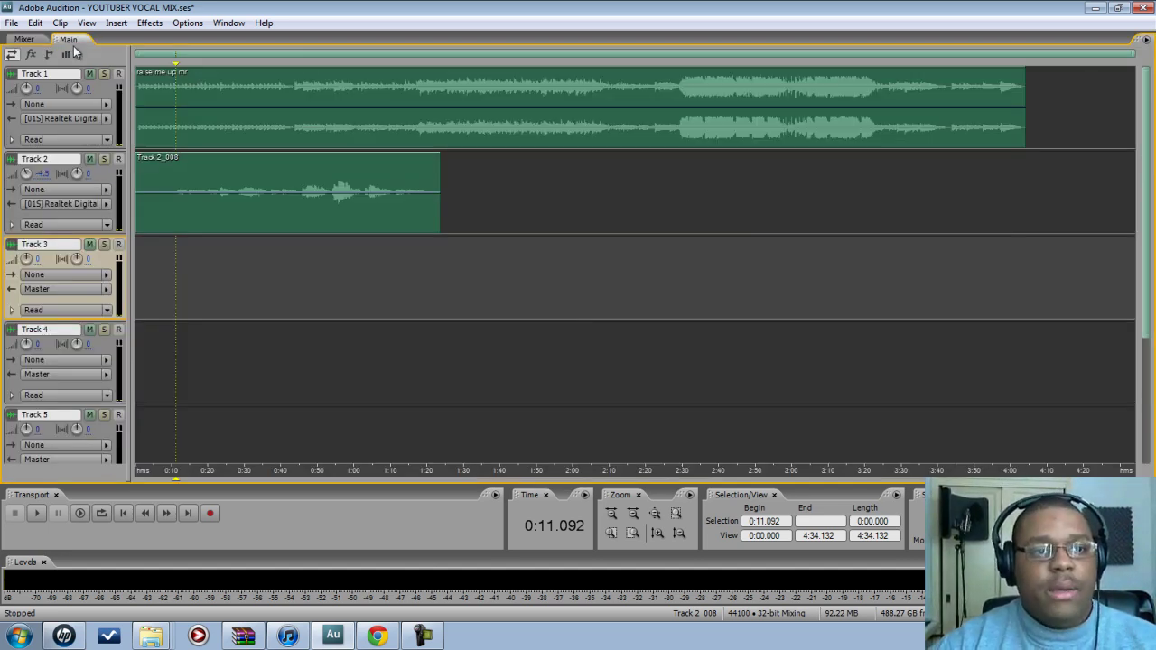
{"action": "left_click", "coordinate": [174, 185]}
{"action": "key", "text": "space"}
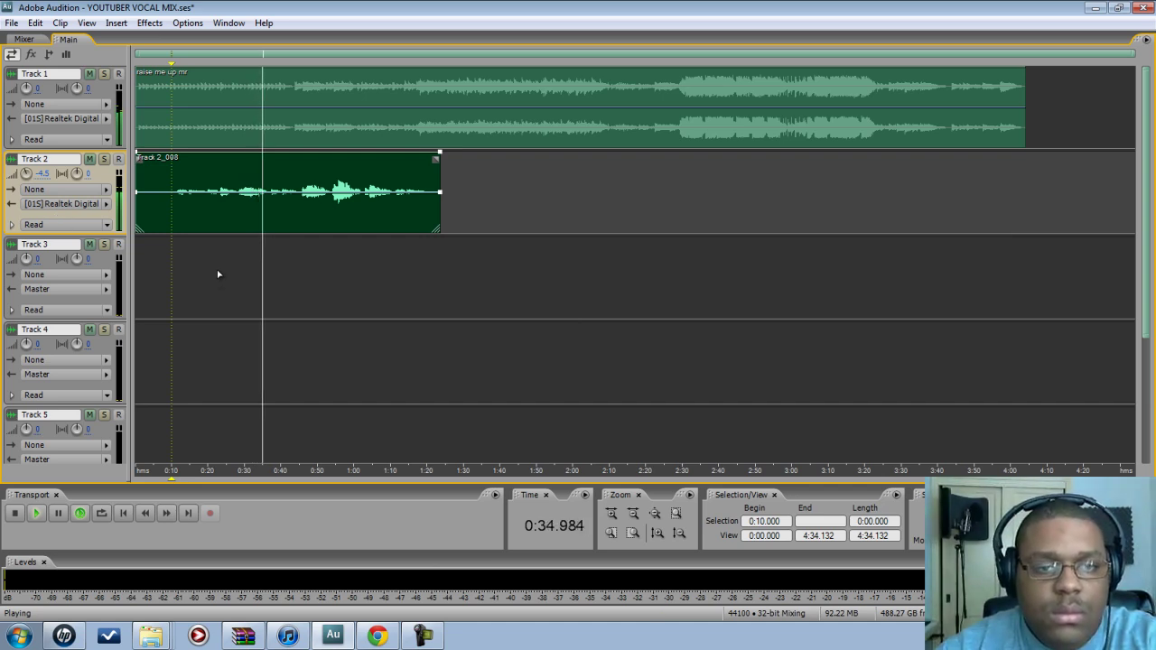
{"action": "key", "text": "space"}
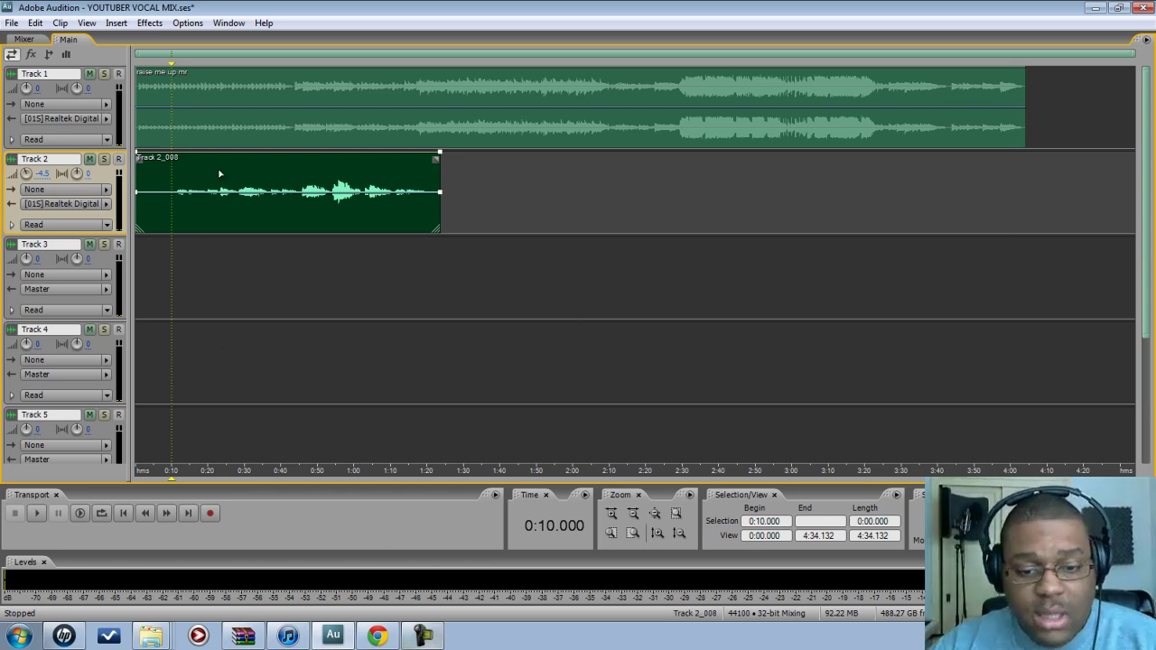
Step: Route Track 3's Send 1 to a new bus and rename it efx2
{"action": "left_click", "coordinate": [418, 637]}
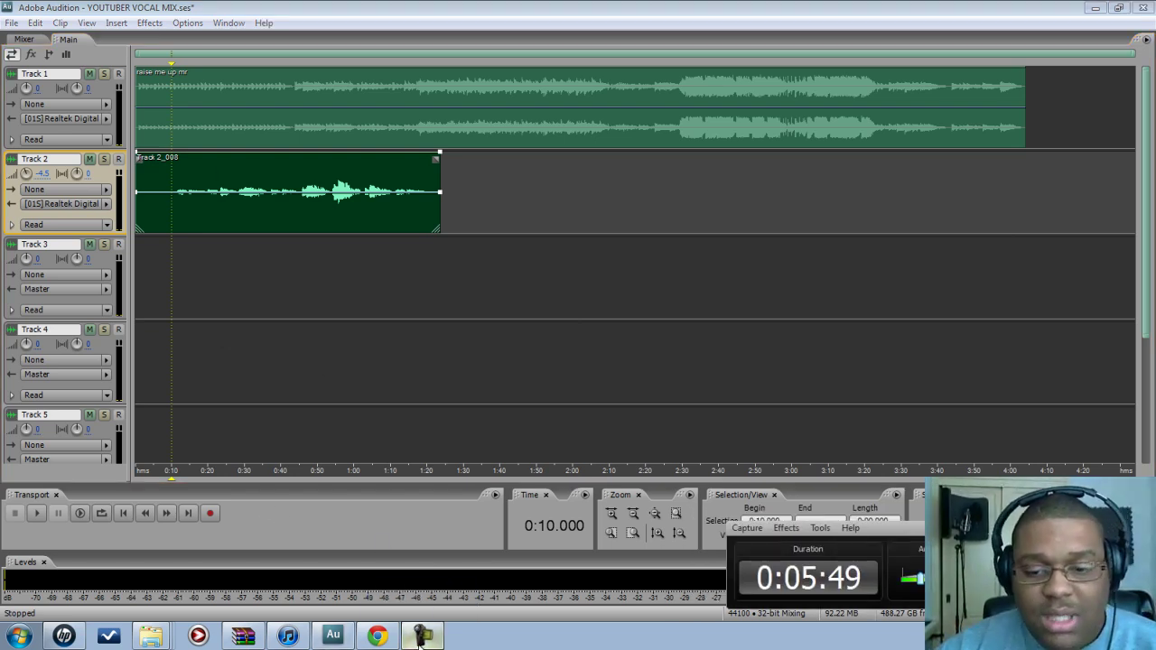
{"action": "left_click", "coordinate": [420, 637]}
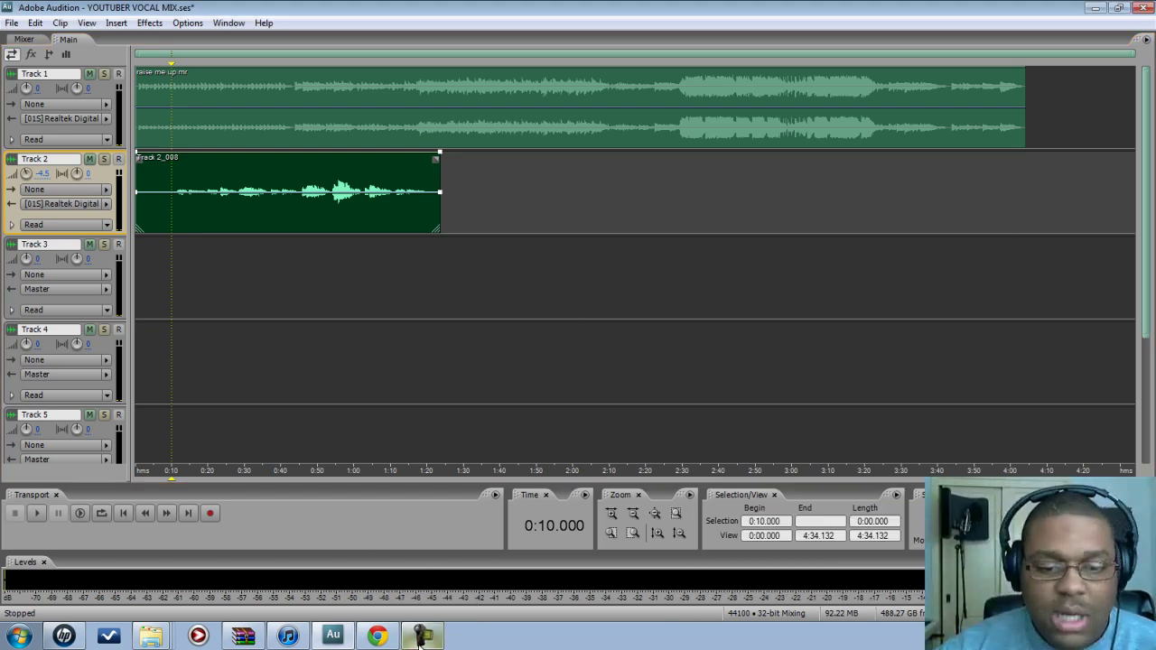
{"action": "left_click", "coordinate": [27, 39]}
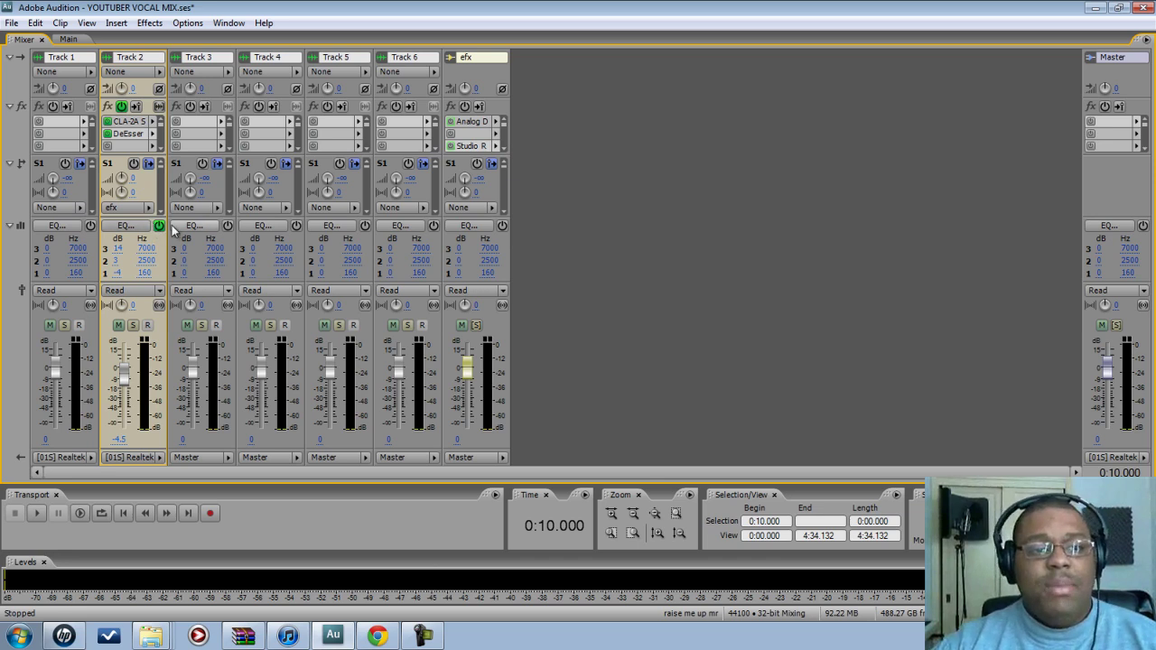
{"action": "left_click", "coordinate": [218, 209]}
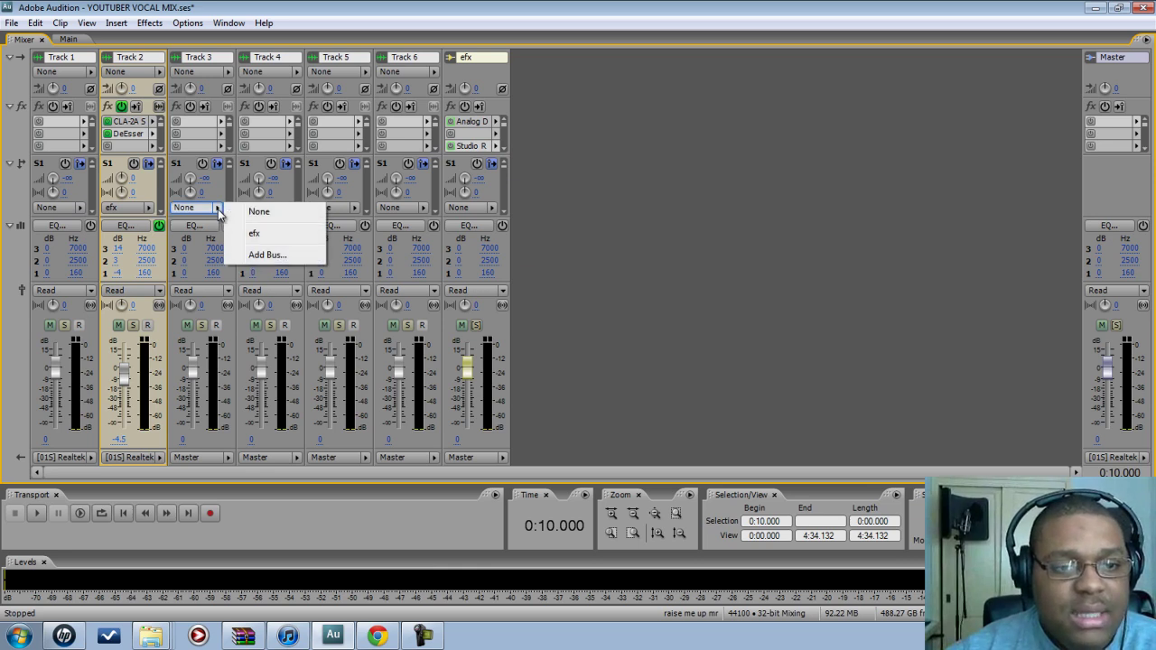
{"action": "left_click", "coordinate": [253, 256]}
{"action": "double_click", "coordinate": [542, 57]}
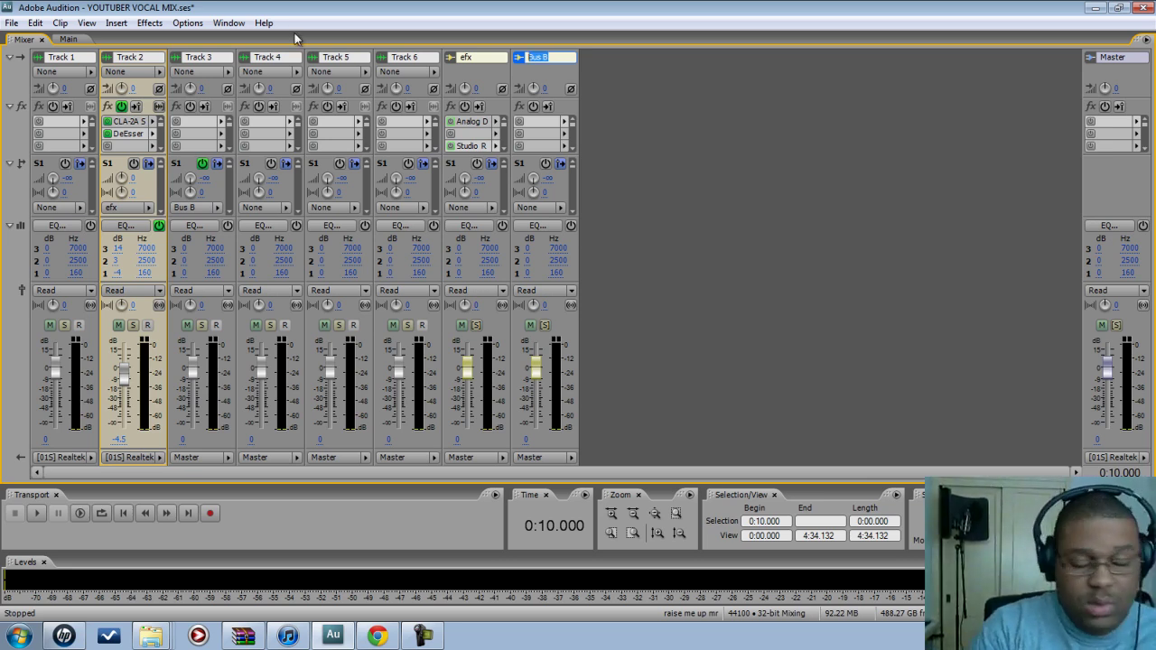
{"action": "type", "text": "efx2"}
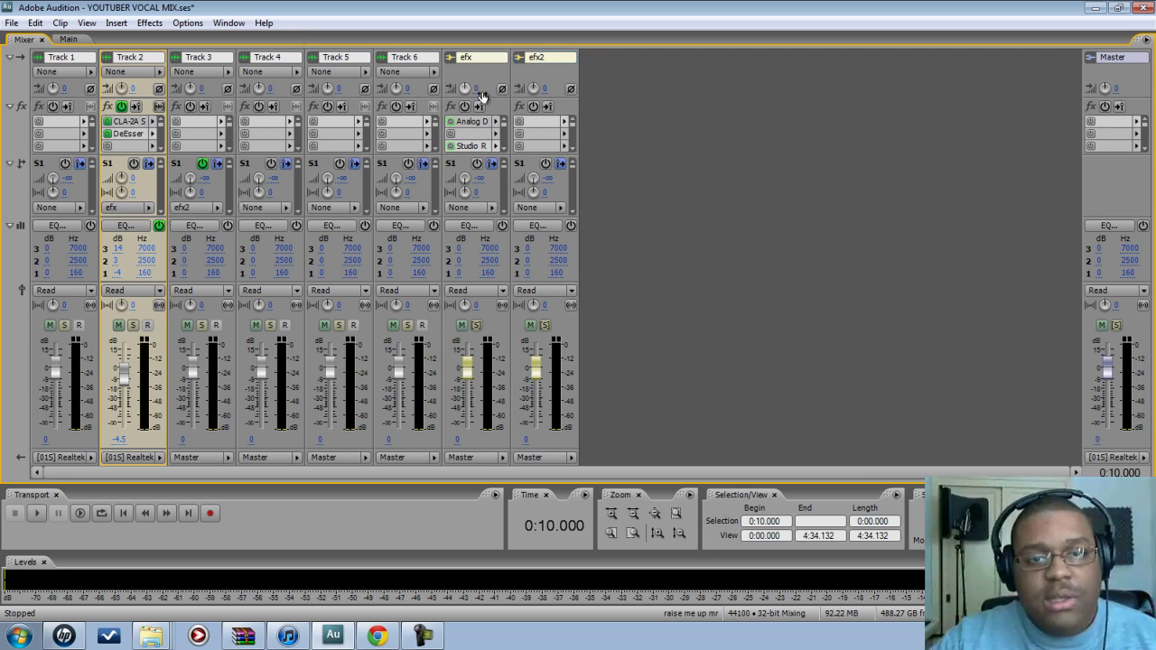
Step: Browse the effect choices for efx2's first slot without adding an effect
{"action": "left_click", "coordinate": [564, 125]}
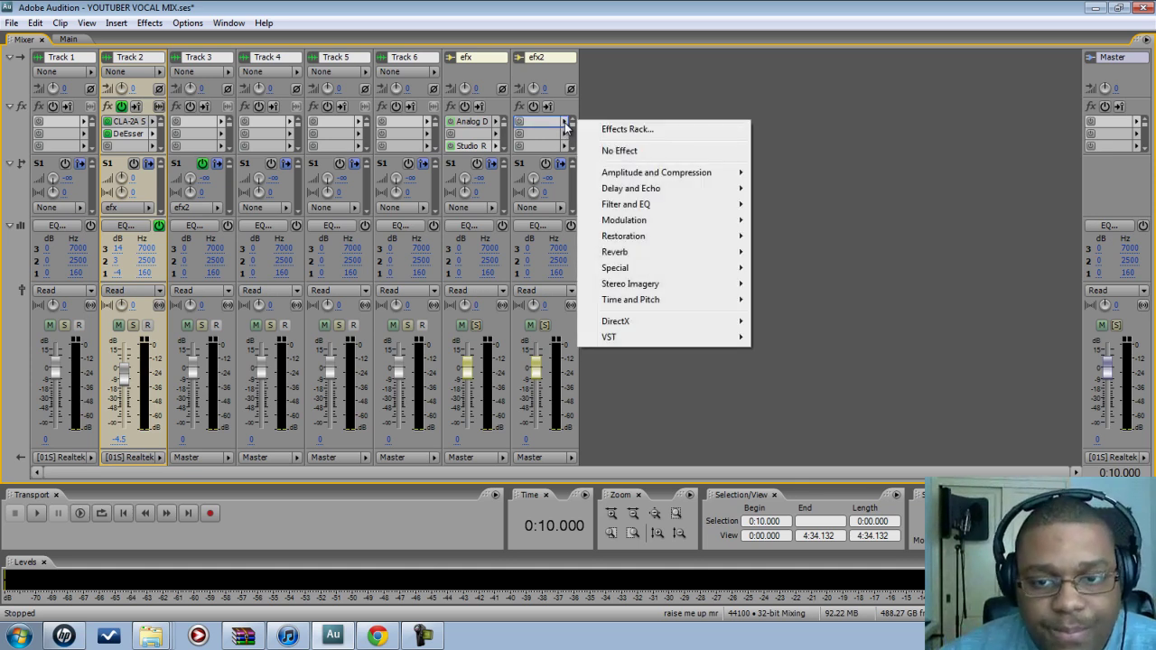
{"action": "left_click", "coordinate": [636, 98]}
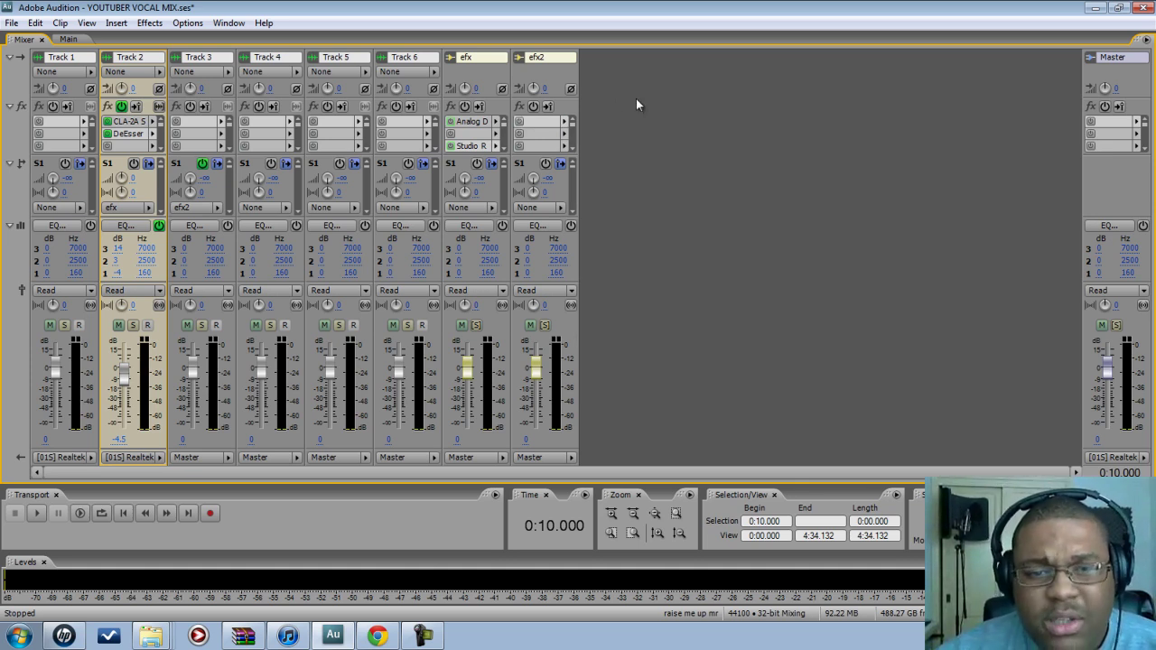
{"action": "left_click", "coordinate": [564, 124]}
{"action": "left_click", "coordinate": [659, 104]}
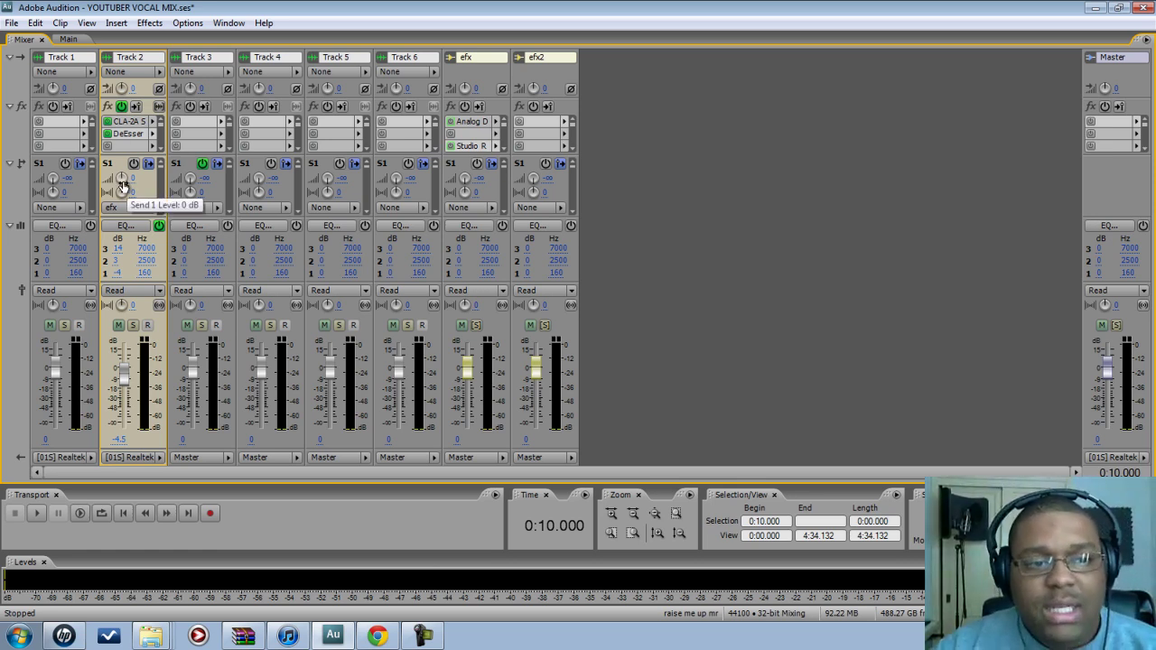
{"action": "double_click", "coordinate": [473, 137]}
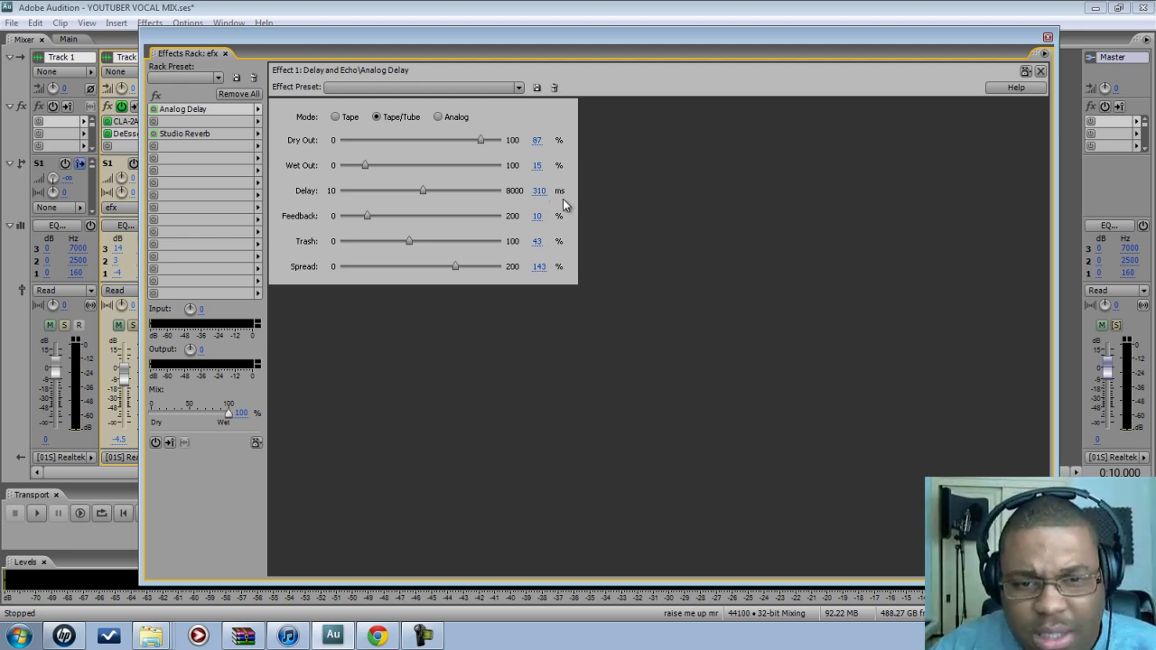
{"action": "left_click", "coordinate": [1048, 39]}
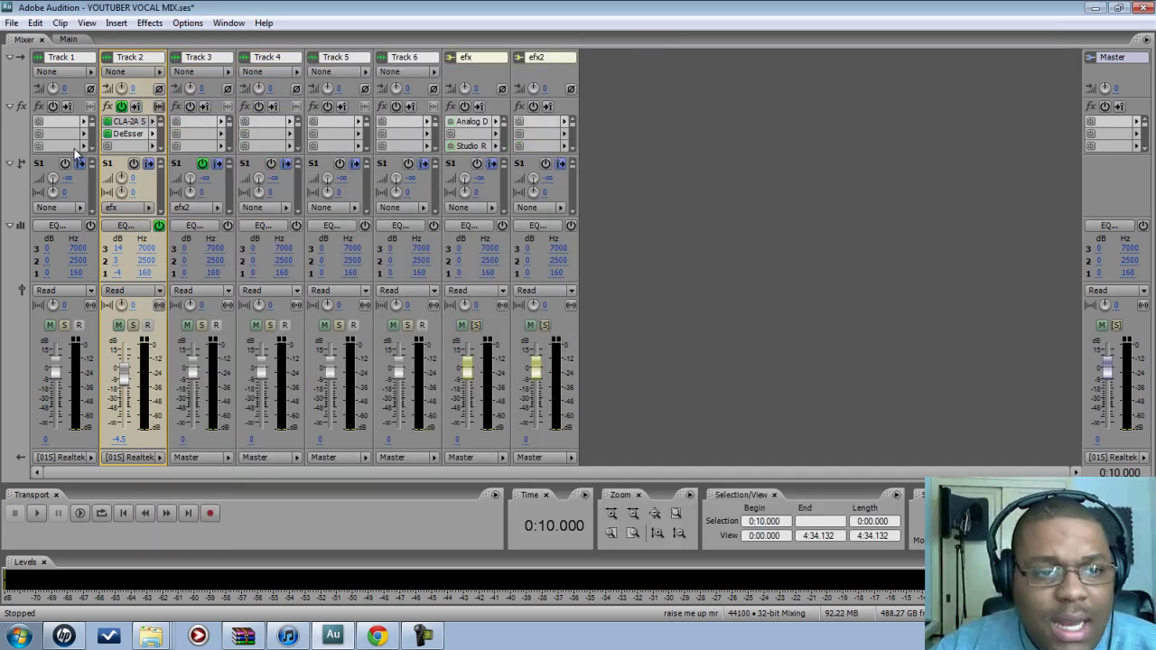
{"action": "double_click", "coordinate": [470, 145]}
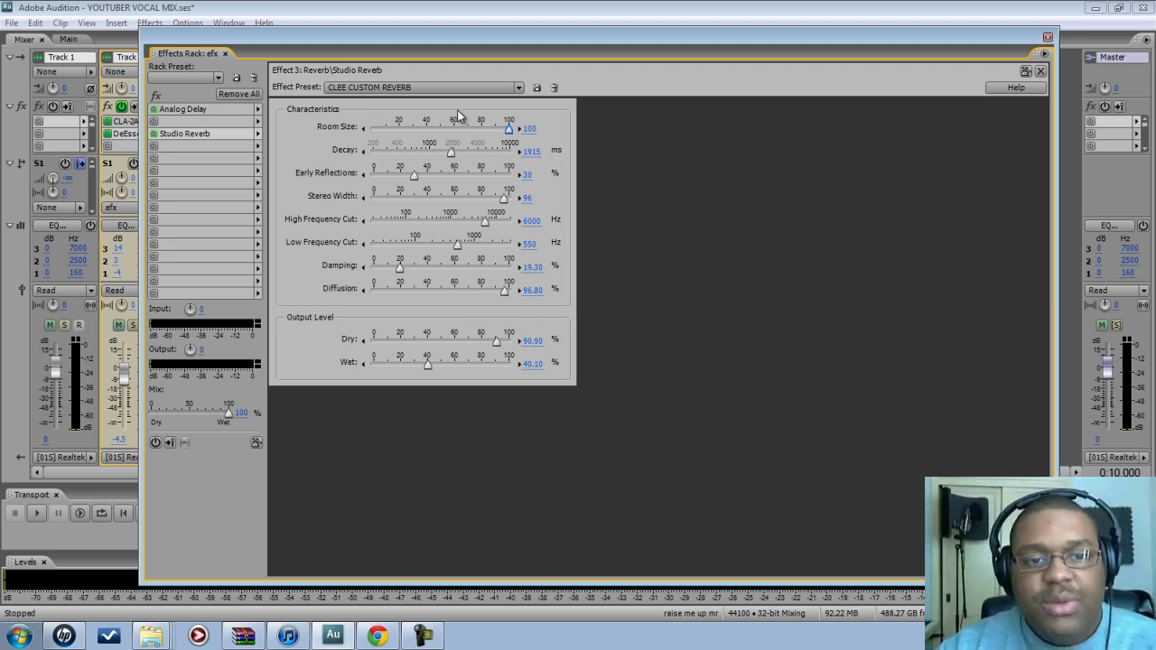
{"action": "left_click", "coordinate": [1048, 38]}
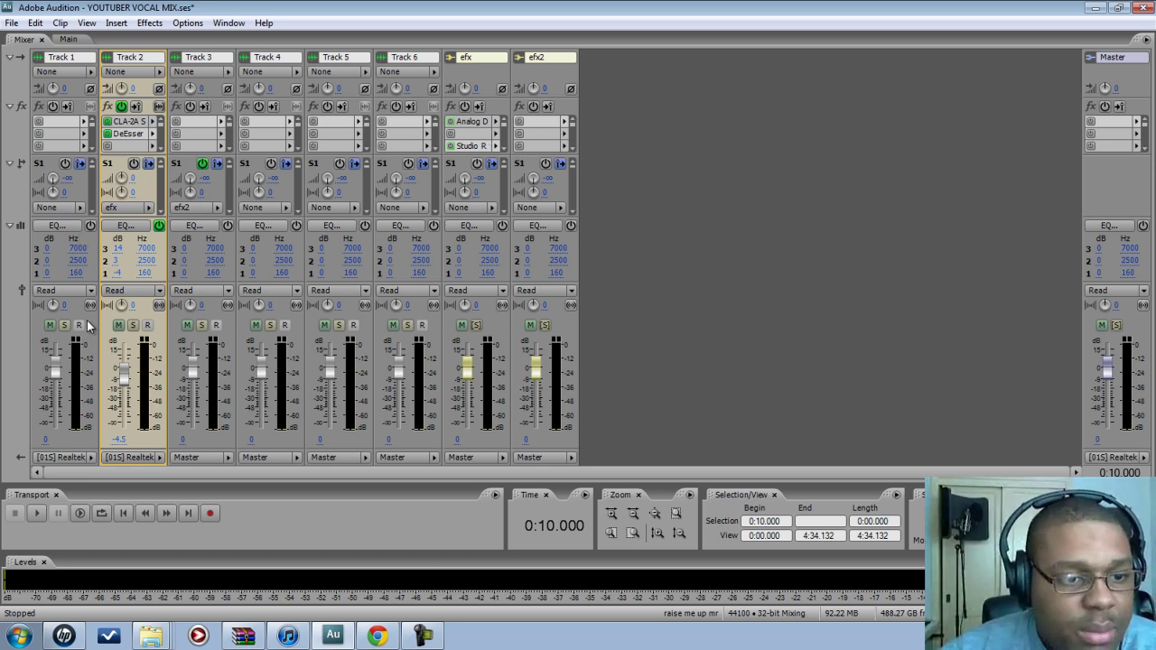
Step: Mute the Track 1 beat, confirm Track 2's send goes to efx, and start playback
{"action": "left_click", "coordinate": [50, 325]}
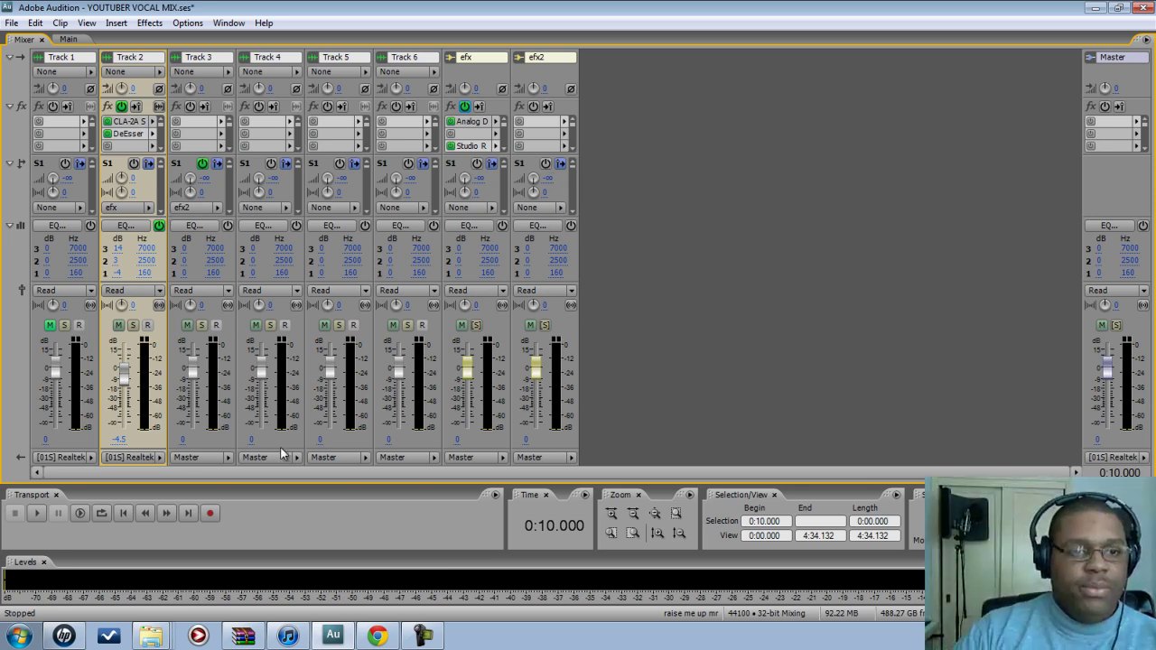
{"action": "left_click", "coordinate": [148, 209]}
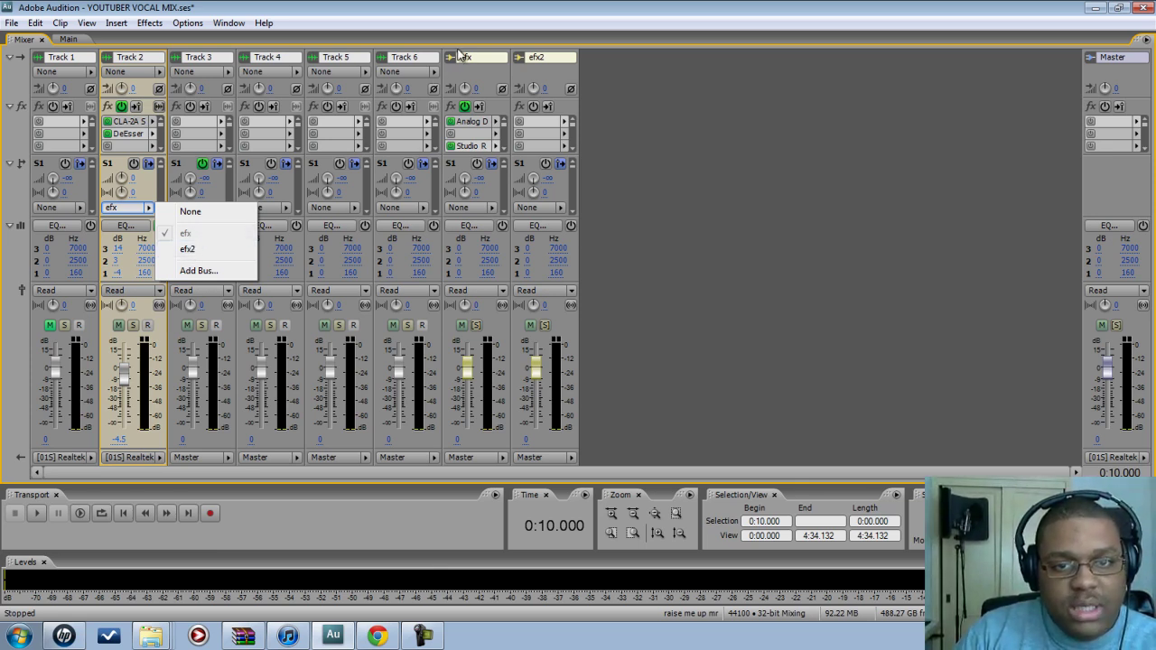
{"action": "left_click", "coordinate": [696, 139]}
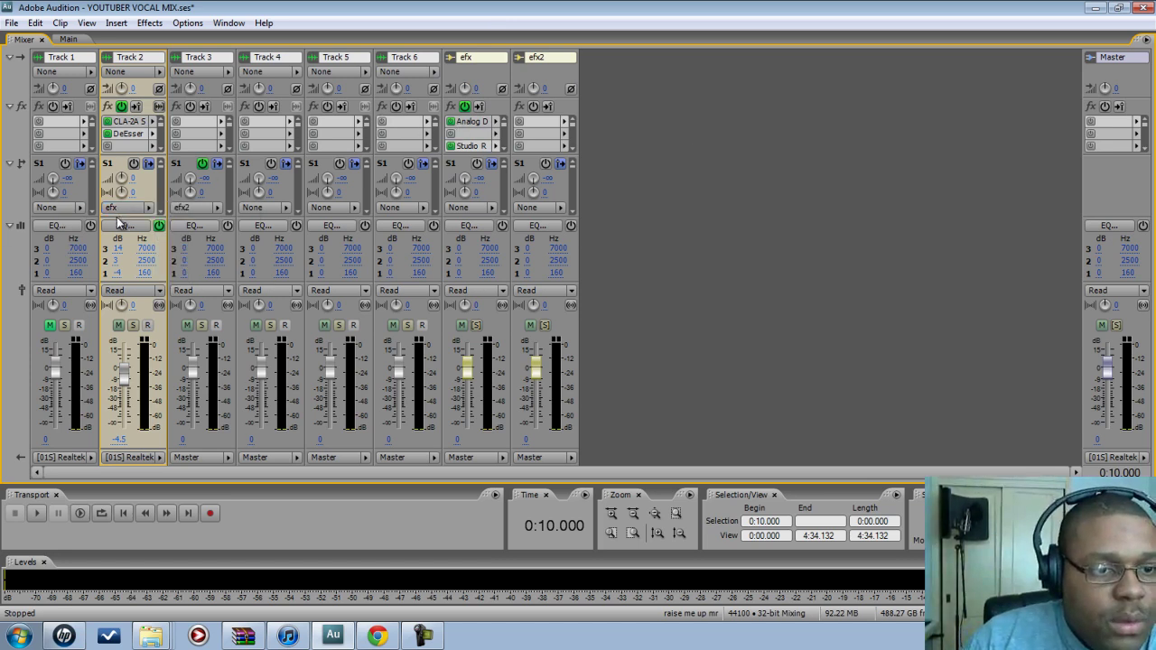
{"action": "key", "text": "space"}
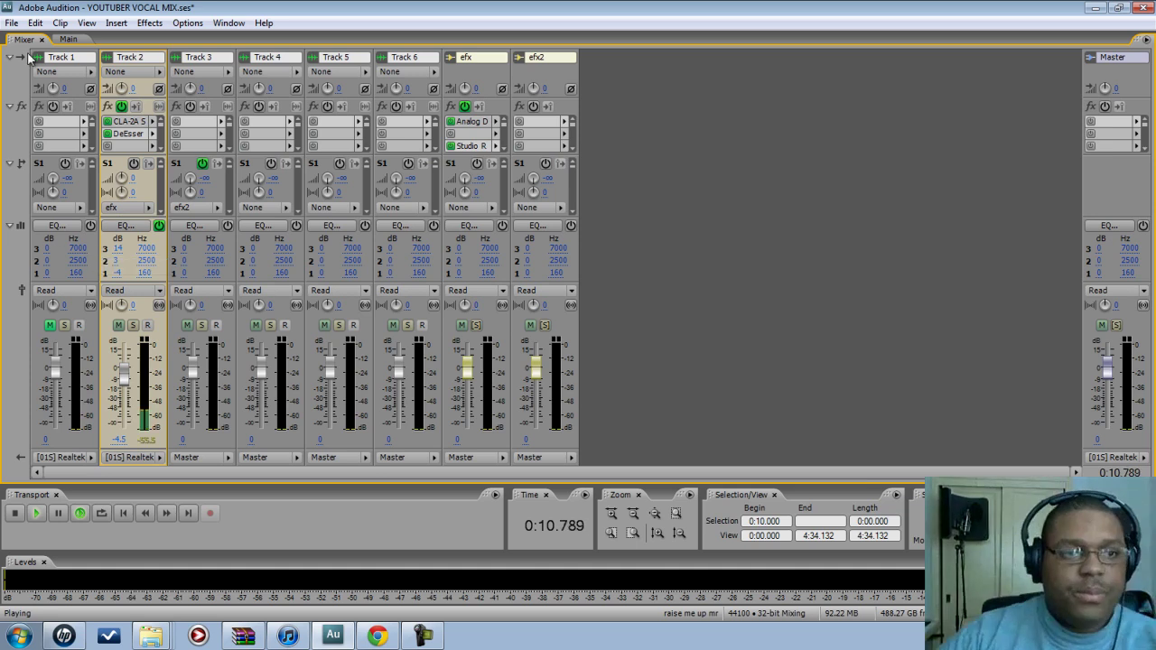
{"action": "left_click", "coordinate": [68, 39]}
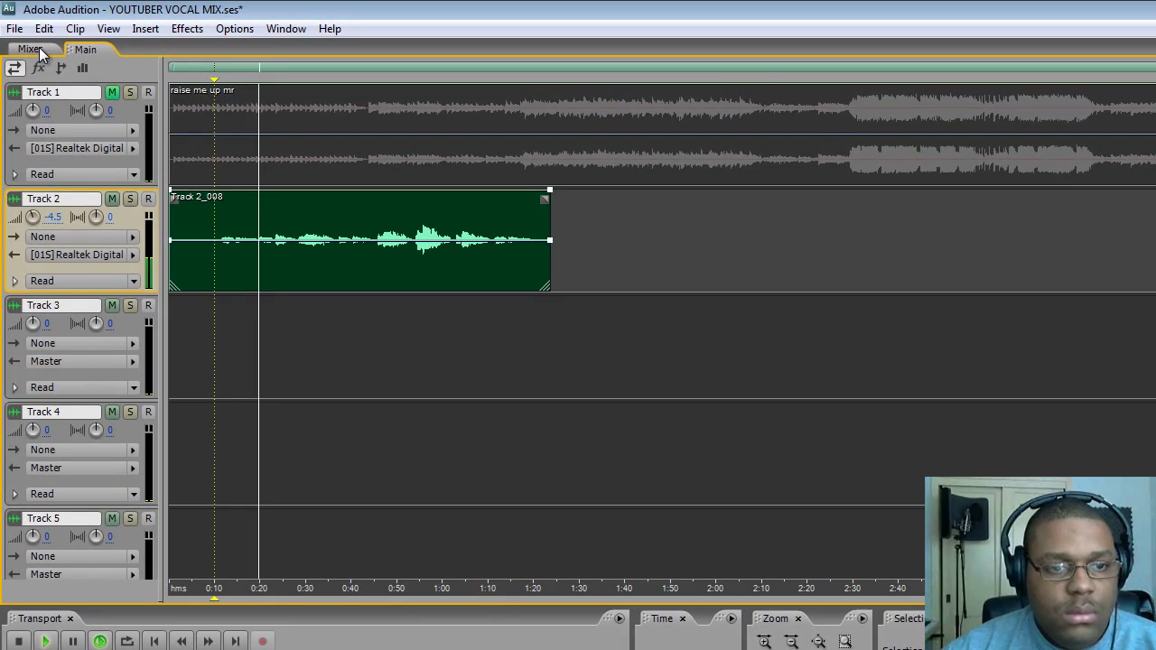
{"action": "left_click", "coordinate": [32, 48]}
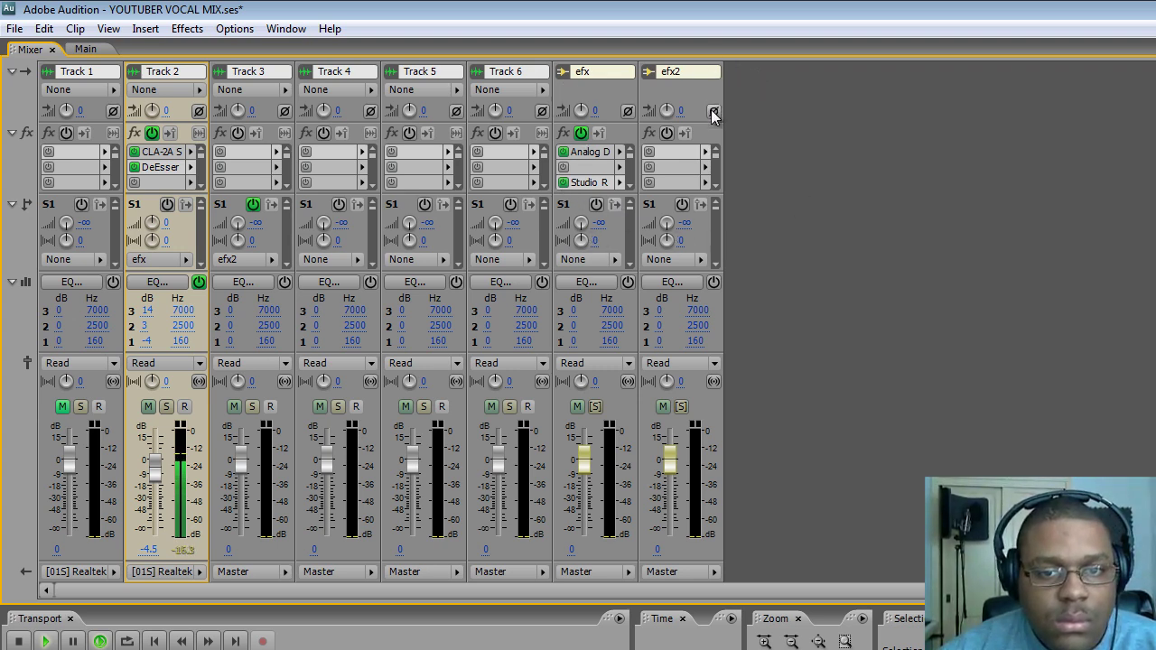
Step: Switch on Track 2's Send 1 to the efx bus and listen to the vocal through it
{"action": "key", "text": "space"}
{"action": "left_click", "coordinate": [186, 204], "text": "ctrl+shift"}
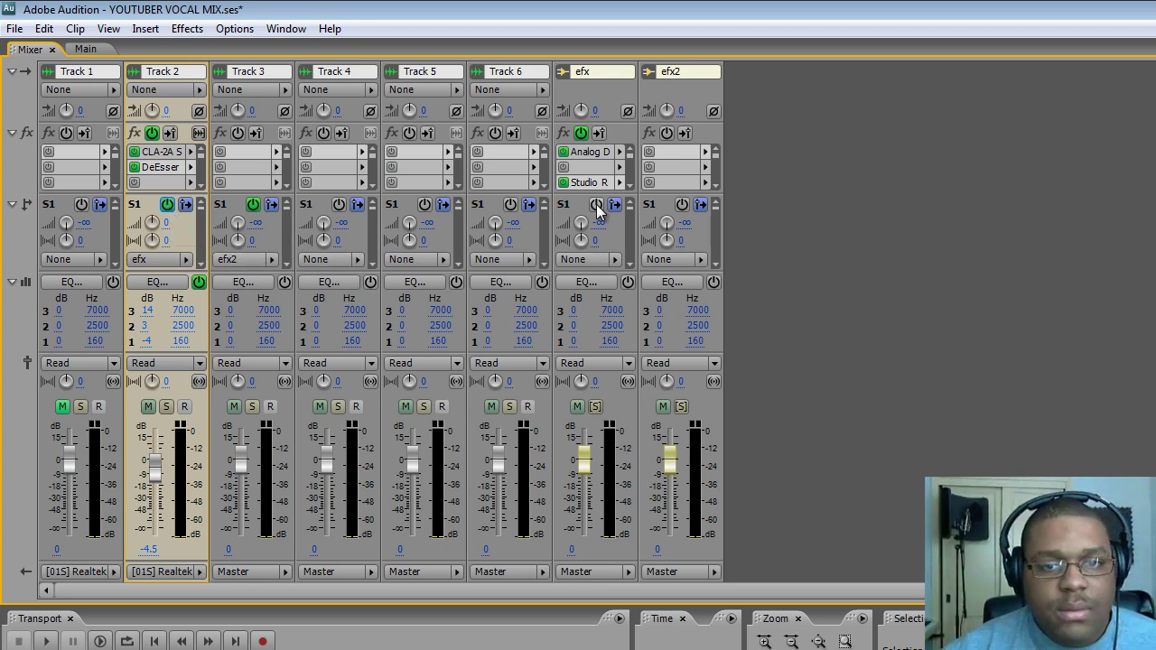
{"action": "key", "text": "space"}
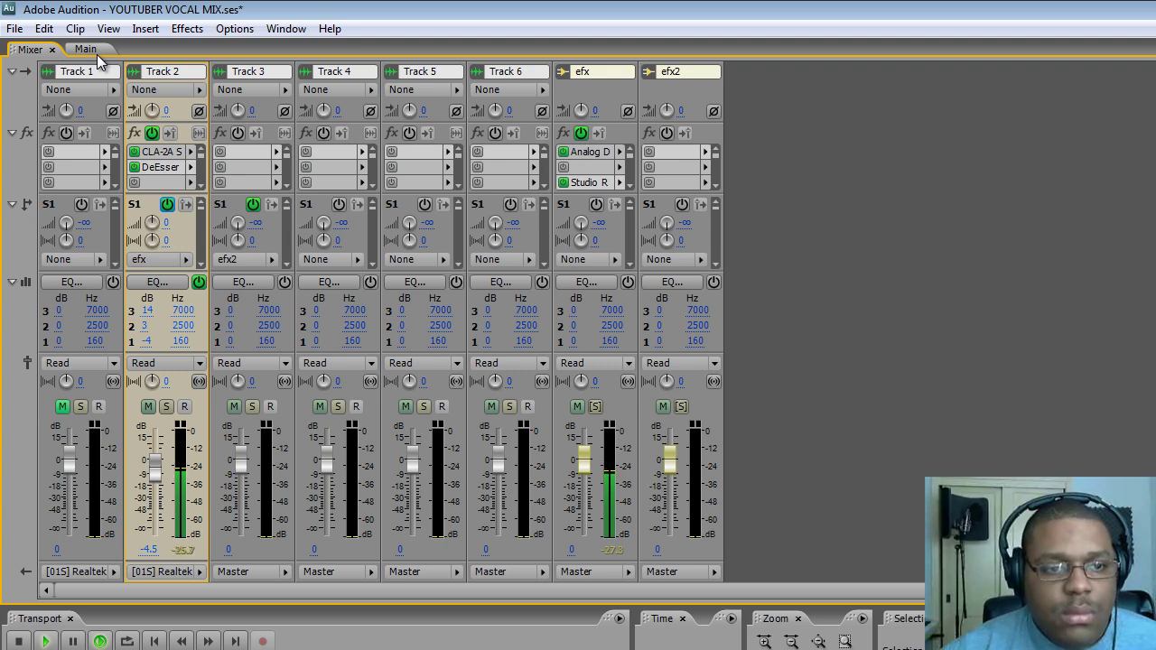
{"action": "key", "text": "space"}
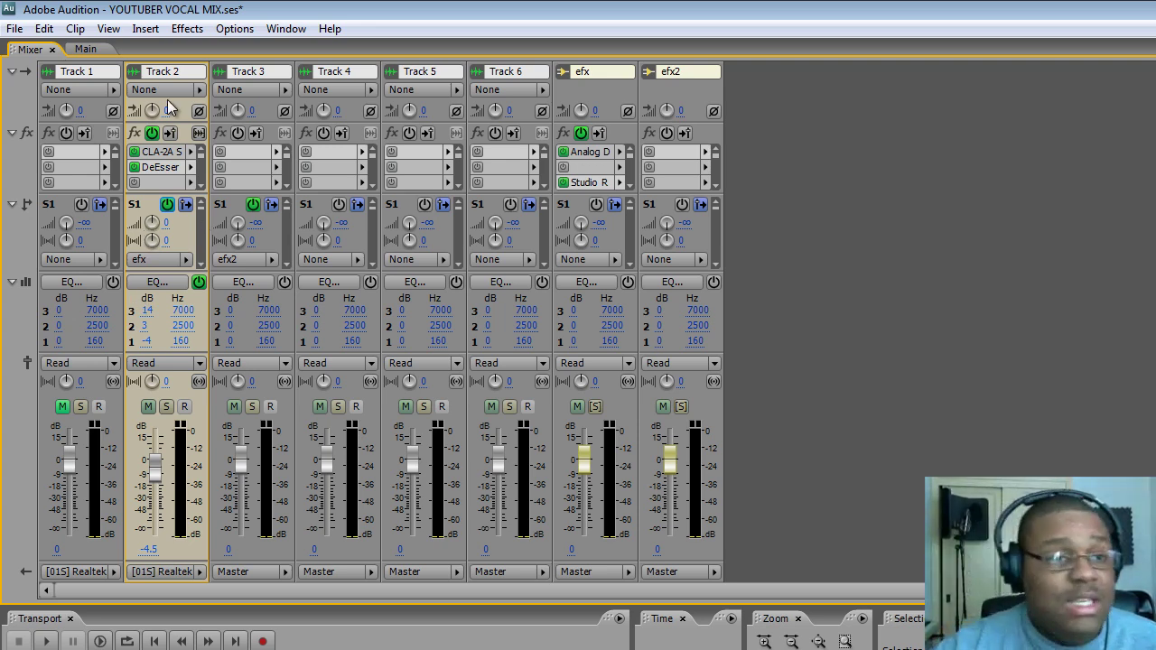
{"action": "left_click", "coordinate": [86, 50]}
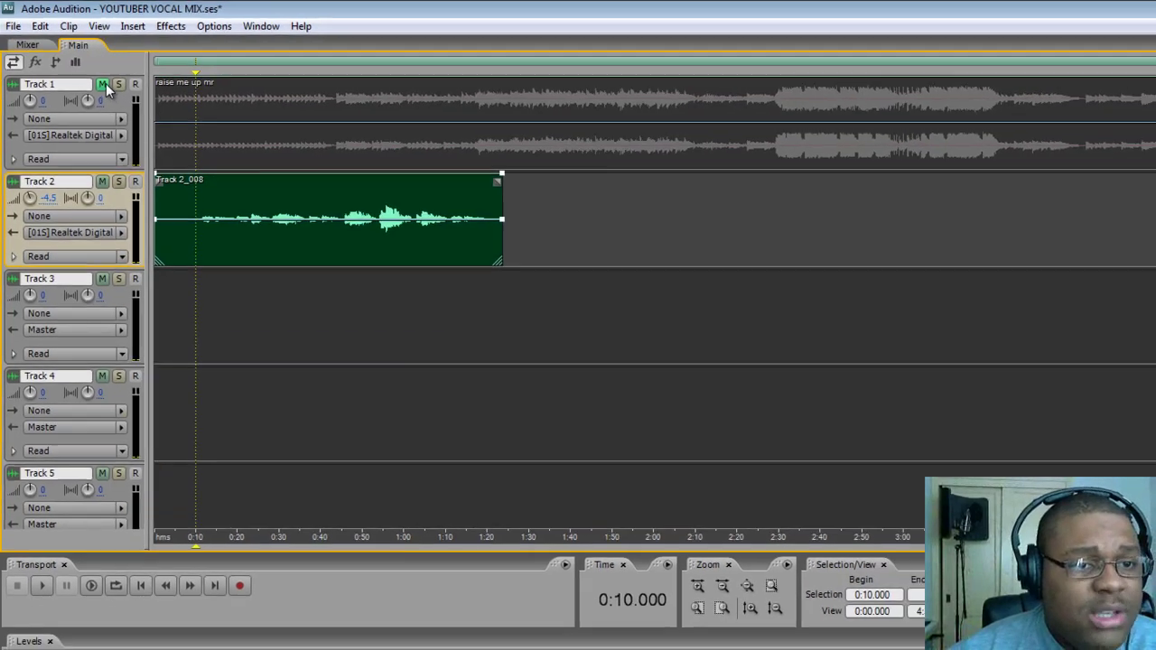
Step: Unmute the Track 1 beat, then play and stop the beat and vocal from 0:08.121
{"action": "left_click", "coordinate": [103, 84]}
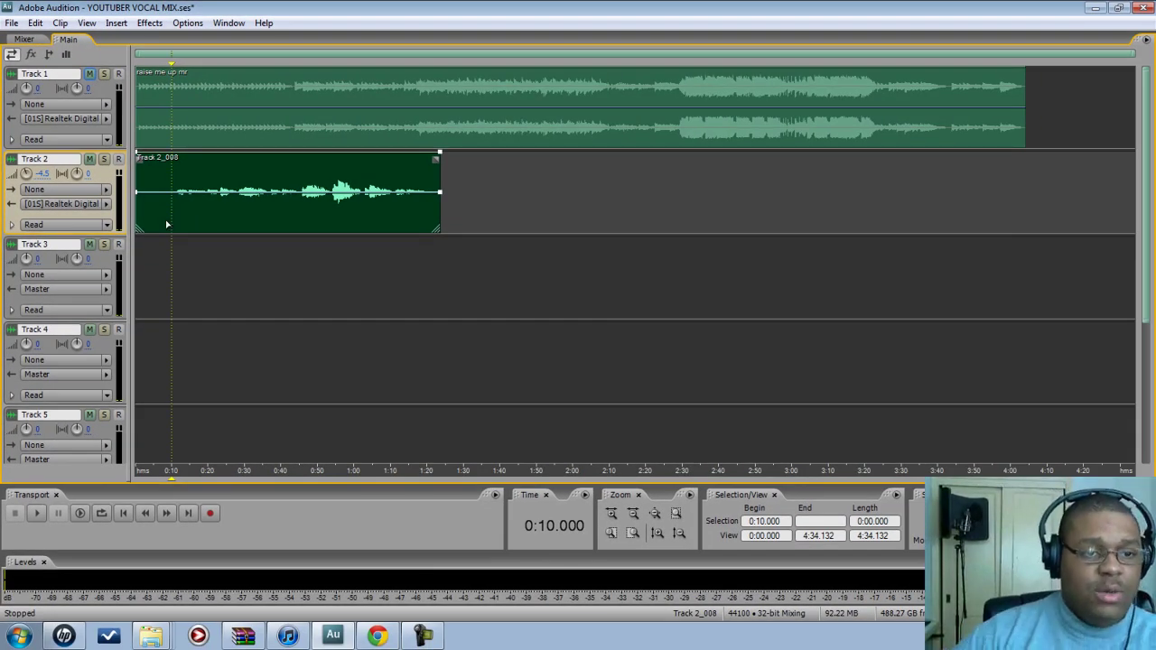
{"action": "left_click", "coordinate": [172, 248]}
{"action": "left_click", "coordinate": [166, 180]}
{"action": "left_click", "coordinate": [169, 178]}
{"action": "left_click", "coordinate": [166, 181]}
{"action": "left_click", "coordinate": [185, 177]}
{"action": "left_click", "coordinate": [165, 177]}
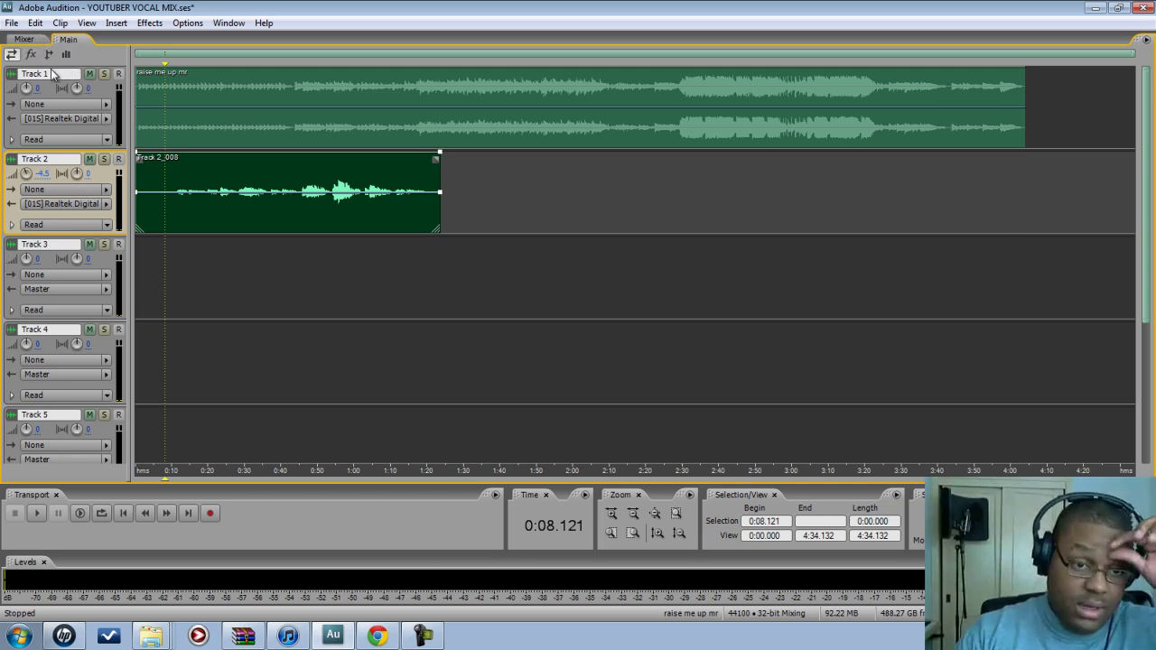
{"action": "key", "text": "space"}
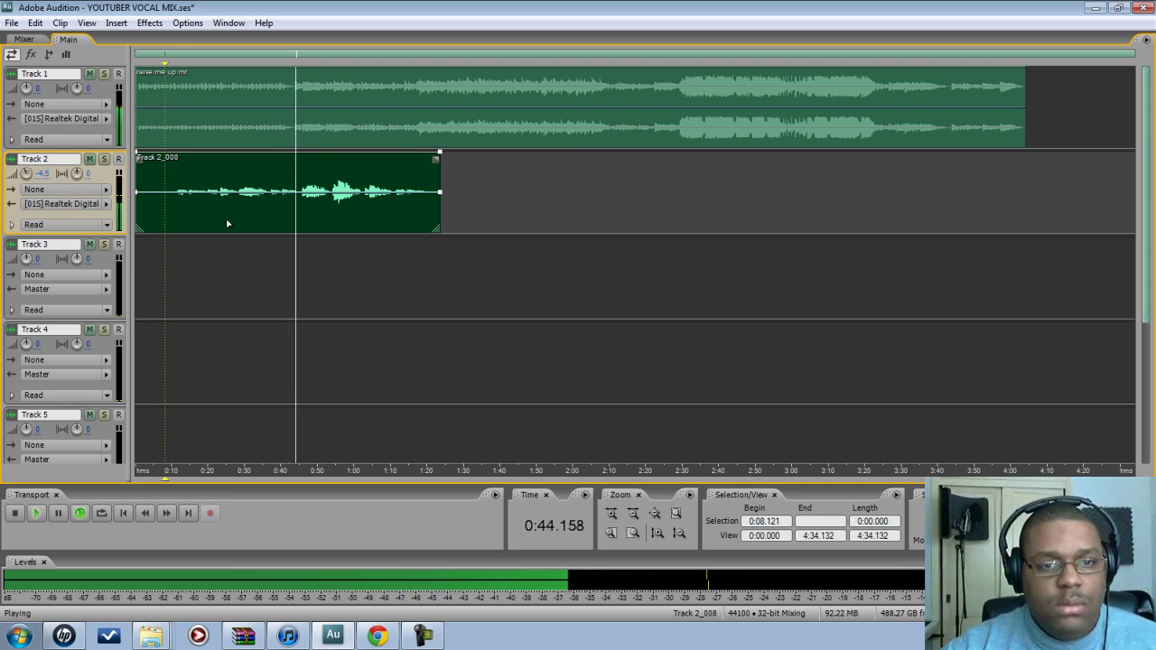
{"action": "key", "text": "space"}
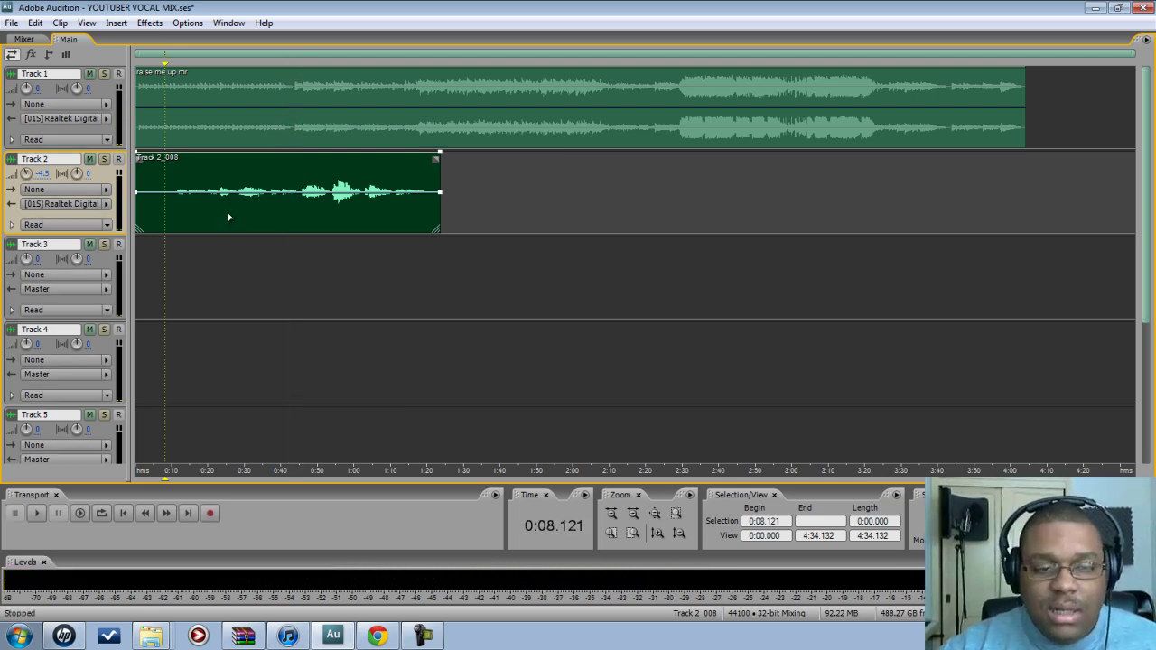
Step: Open the Track 2_008 vocal in Edit View and silence its lead-in and tail after 1:20.000
{"action": "left_click", "coordinate": [181, 210]}
{"action": "double_click", "coordinate": [183, 210]}
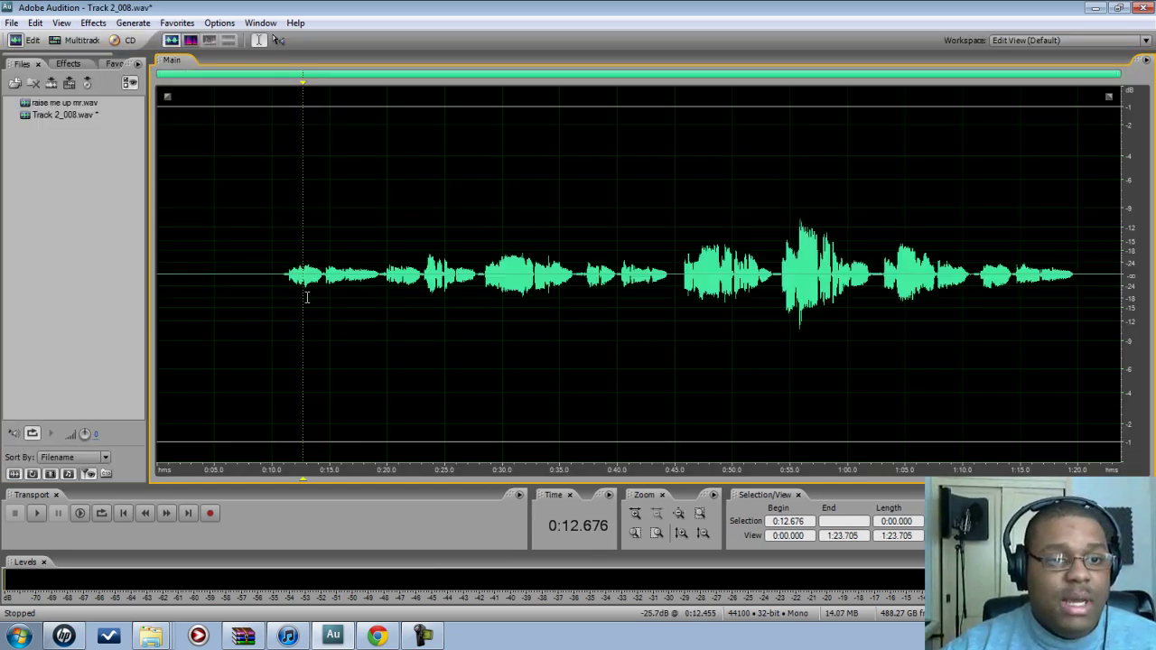
{"action": "left_click_drag", "start_coordinate": [281, 276], "coordinate": [18, 81]}
{"action": "left_click", "coordinate": [92, 24]}
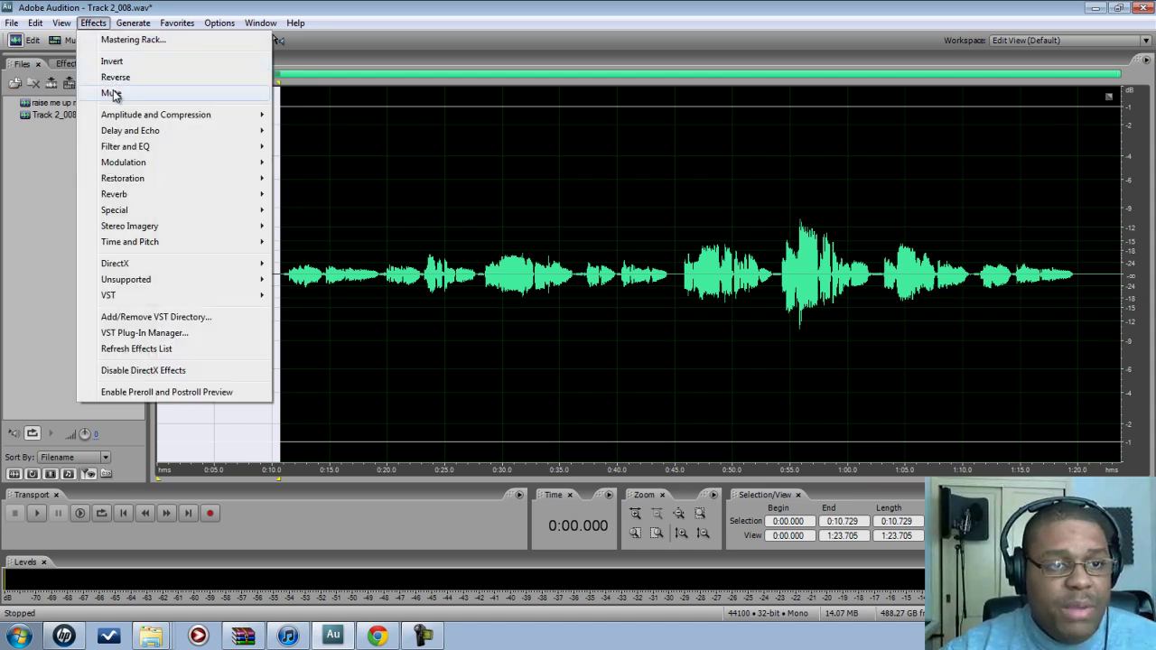
{"action": "left_click", "coordinate": [113, 93]}
{"action": "left_click_drag", "start_coordinate": [1075, 271], "coordinate": [1122, 271]}
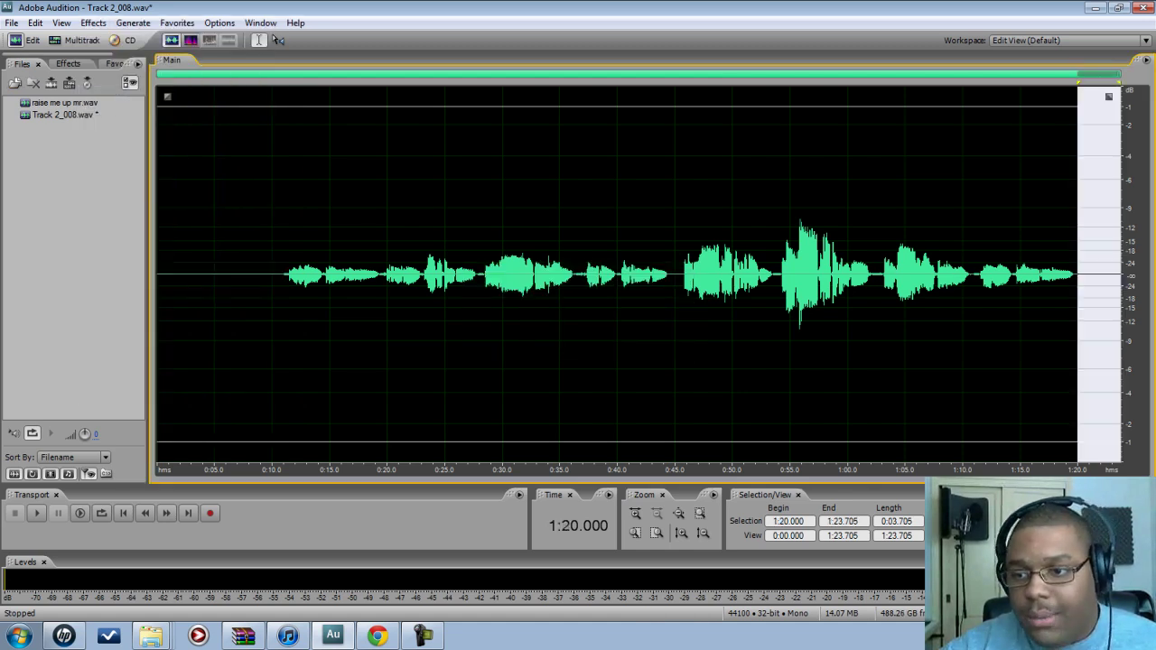
{"action": "left_click", "coordinate": [92, 23]}
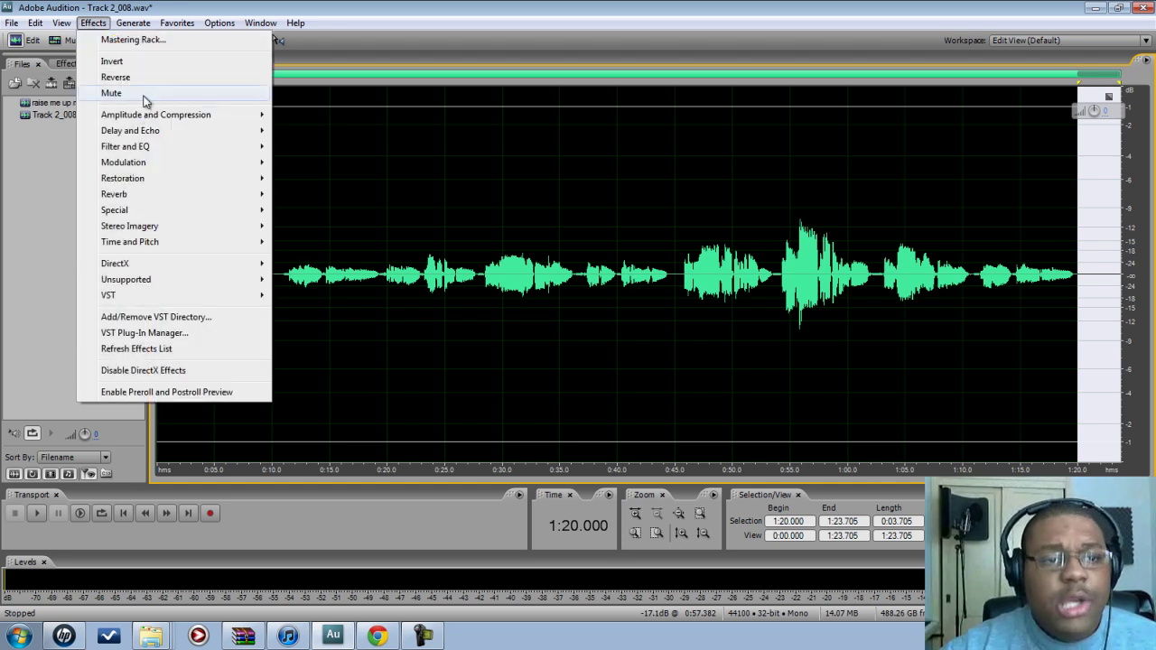
{"action": "left_click", "coordinate": [143, 93]}
Step: Apply an FFT Filter cut around 8000 Hz to 0:10.416–1:20.317 and play it back
{"action": "left_click", "coordinate": [278, 281]}
{"action": "left_click_drag", "start_coordinate": [279, 282], "coordinate": [1082, 299]}
{"action": "left_click", "coordinate": [93, 23]}
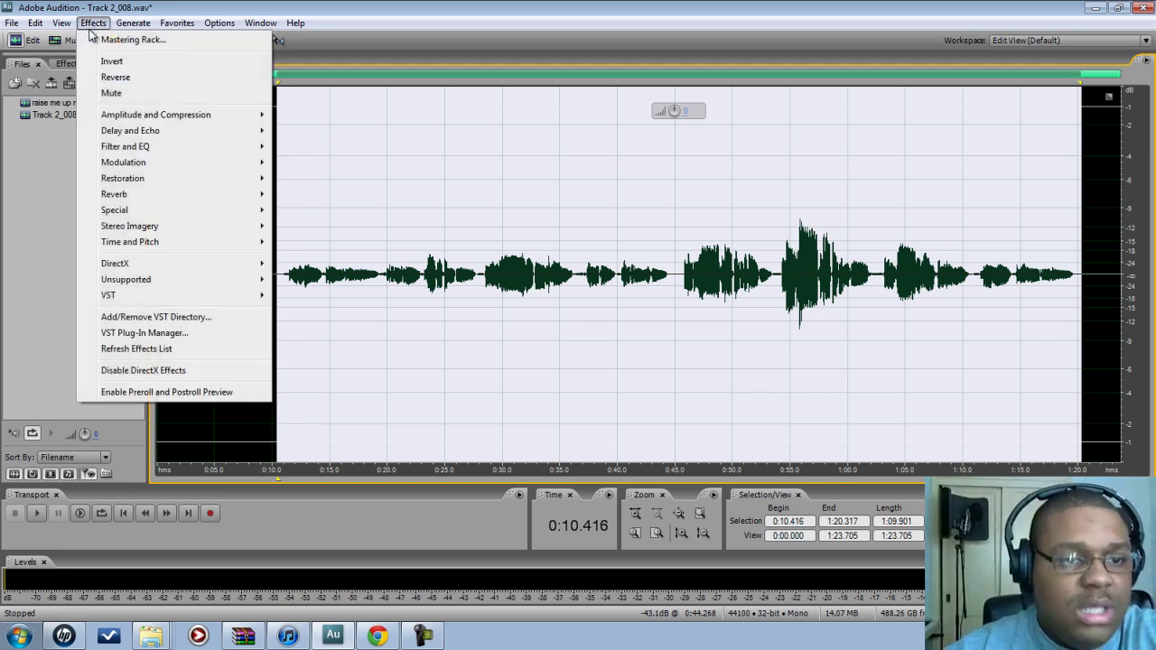
{"action": "mouse_move", "coordinate": [188, 125]}
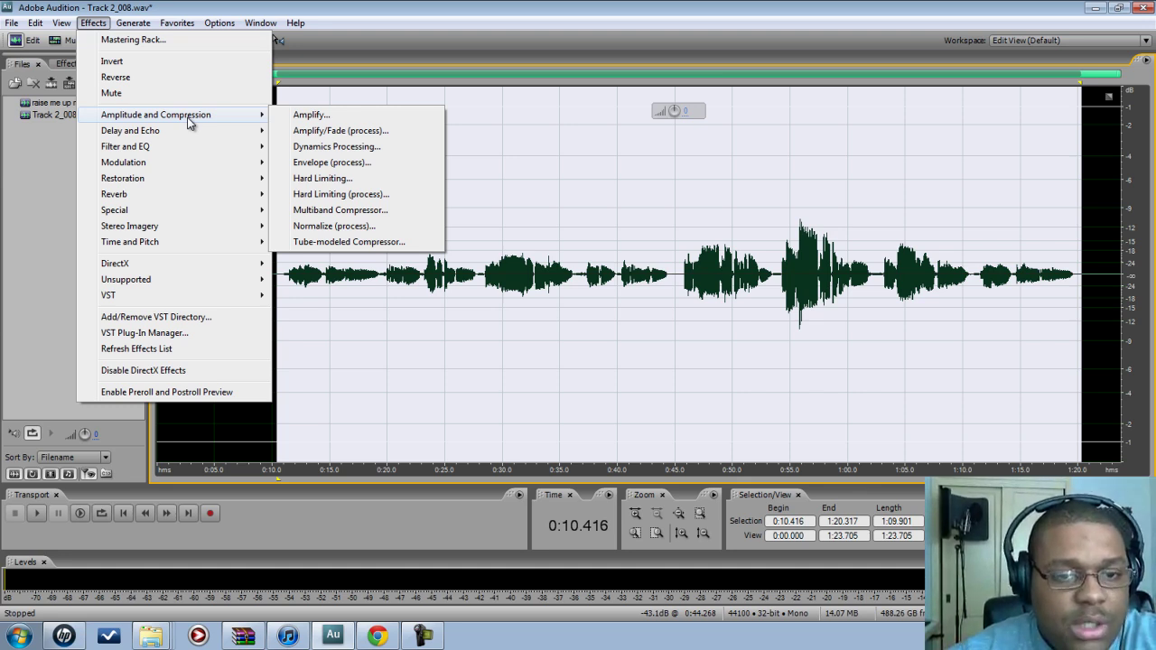
{"action": "mouse_move", "coordinate": [163, 147]}
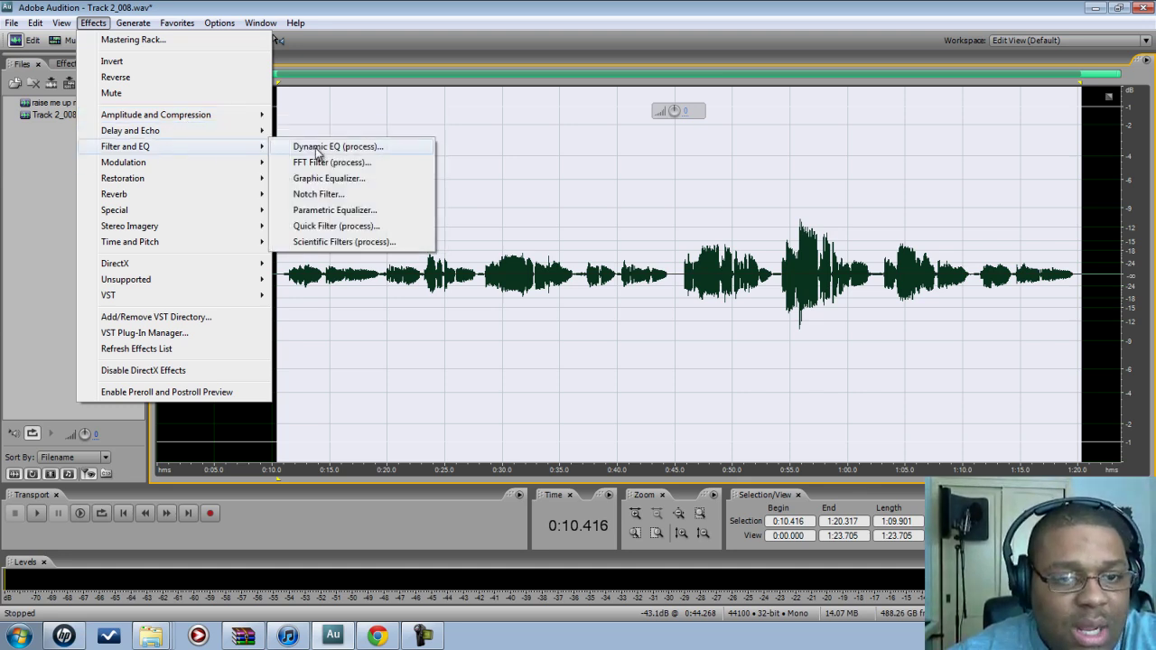
{"action": "left_click", "coordinate": [352, 163]}
{"action": "left_click", "coordinate": [750, 409]}
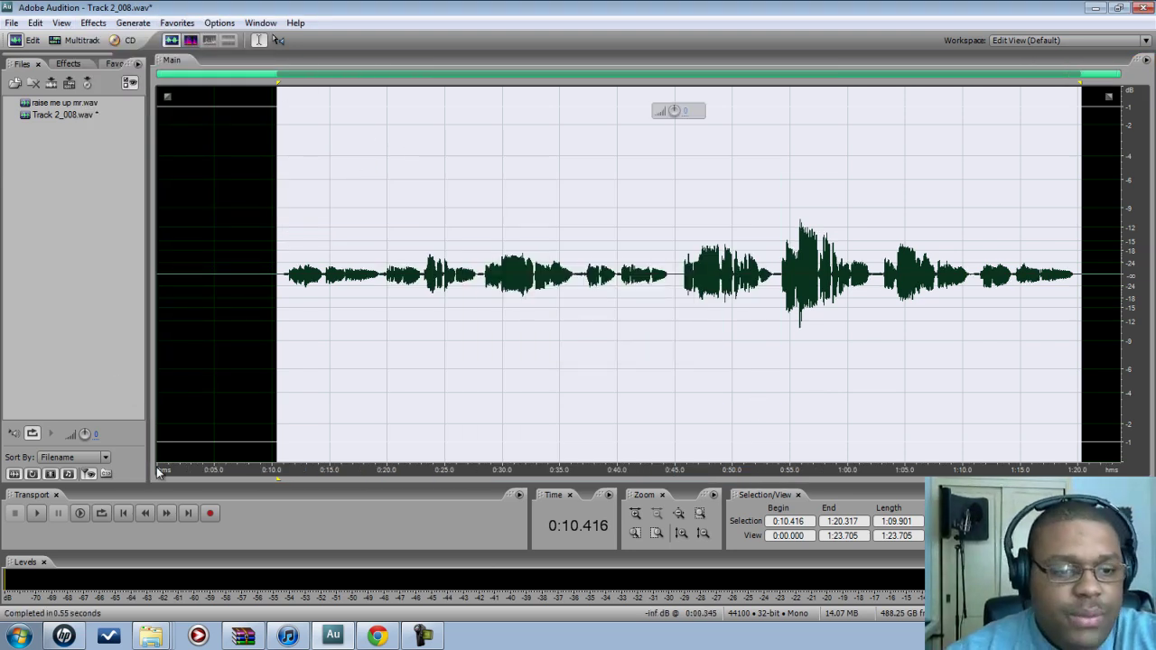
{"action": "key", "text": "space"}
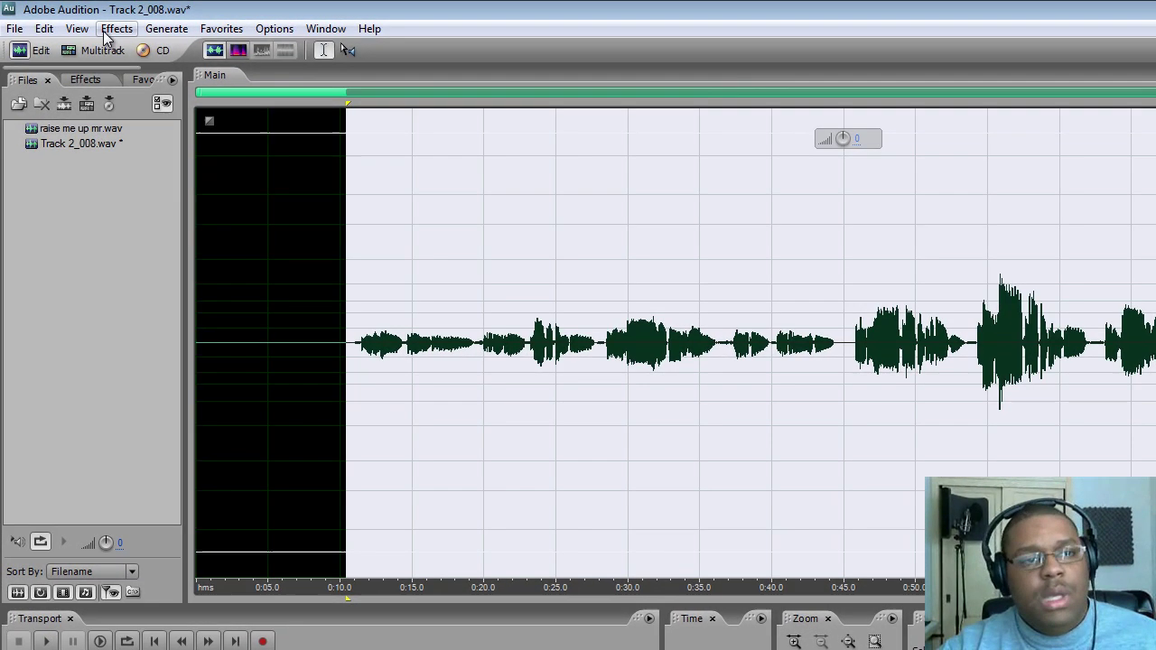
Step: Apply the Graphic Equalizer's Lead Vocal - Presence and Clarity preset to the selected vocal
{"action": "left_click", "coordinate": [96, 23]}
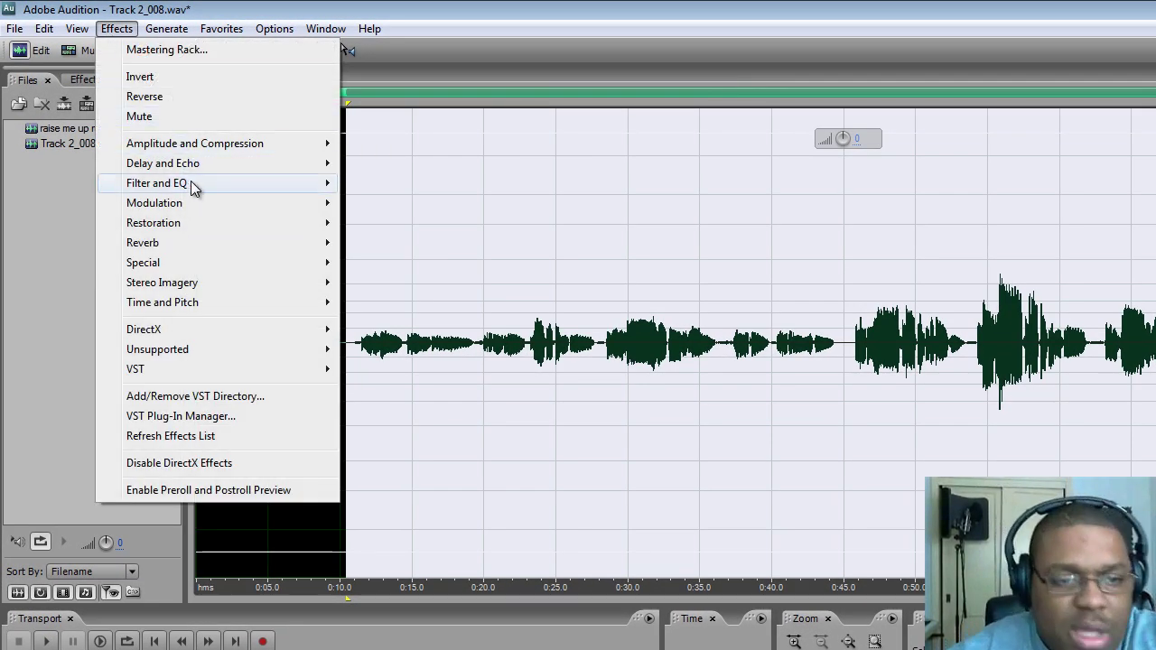
{"action": "left_click", "coordinate": [8, 9]}
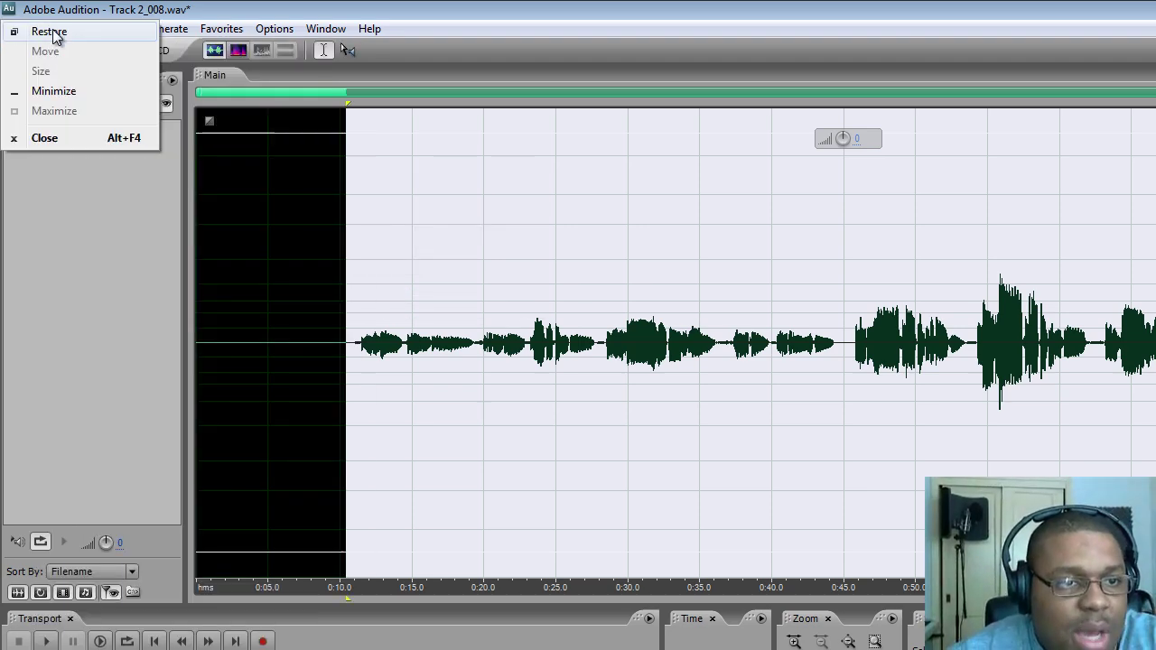
{"action": "left_click", "coordinate": [171, 13]}
{"action": "left_click", "coordinate": [45, 29]}
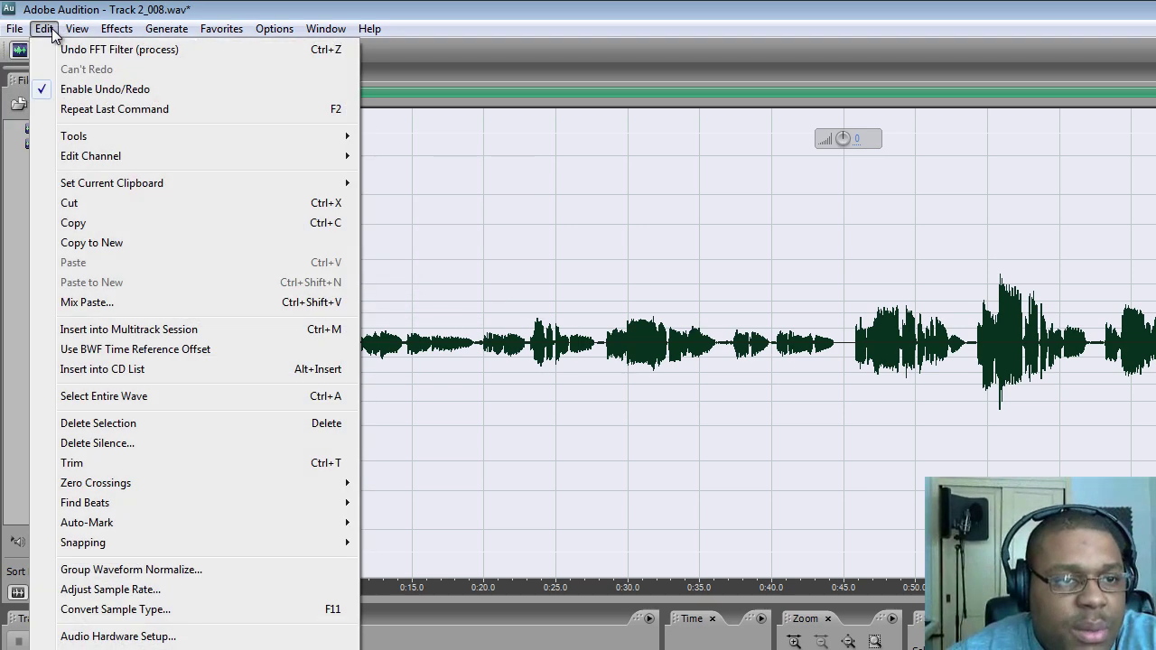
{"action": "left_click", "coordinate": [116, 29]}
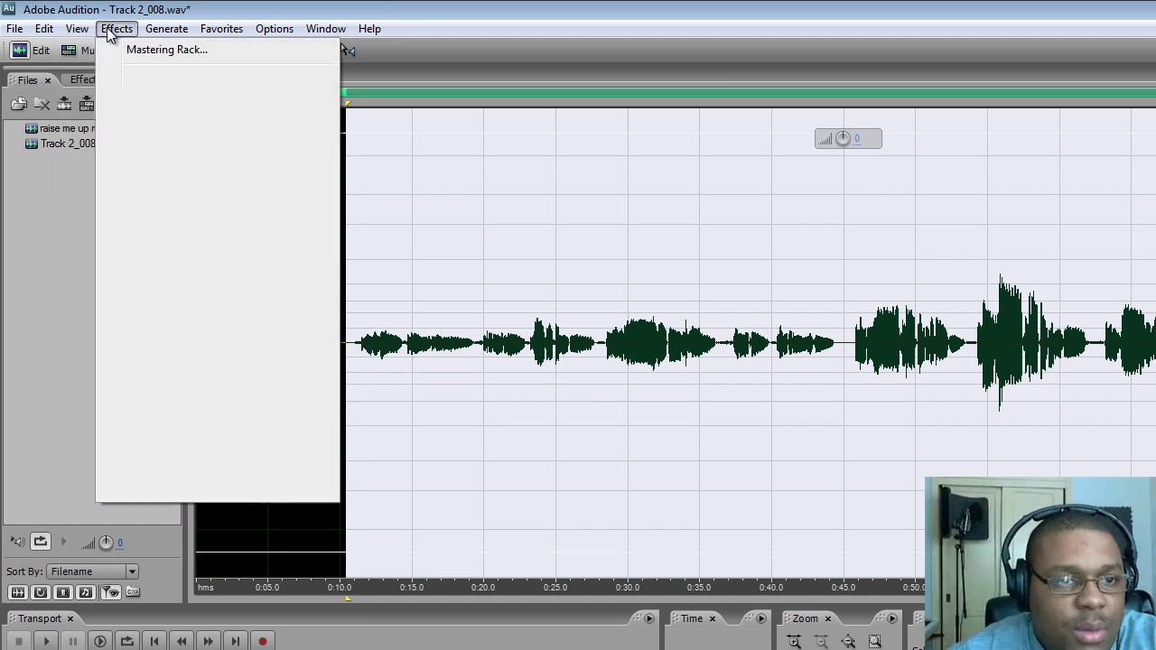
{"action": "mouse_move", "coordinate": [173, 186]}
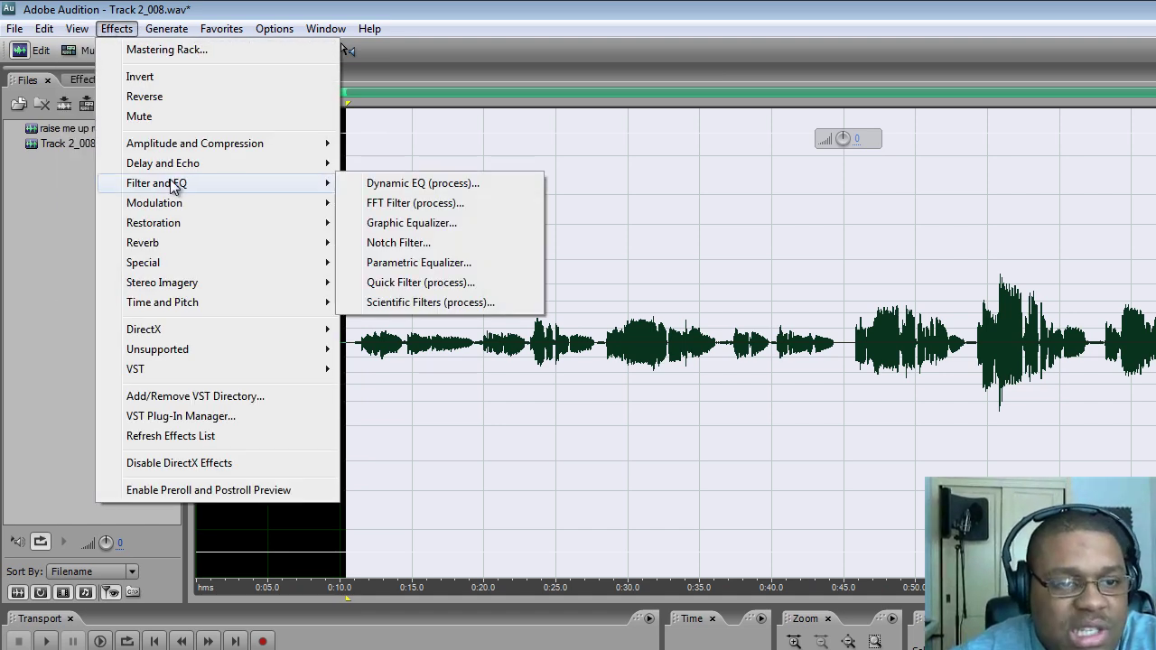
{"action": "left_click", "coordinate": [446, 226]}
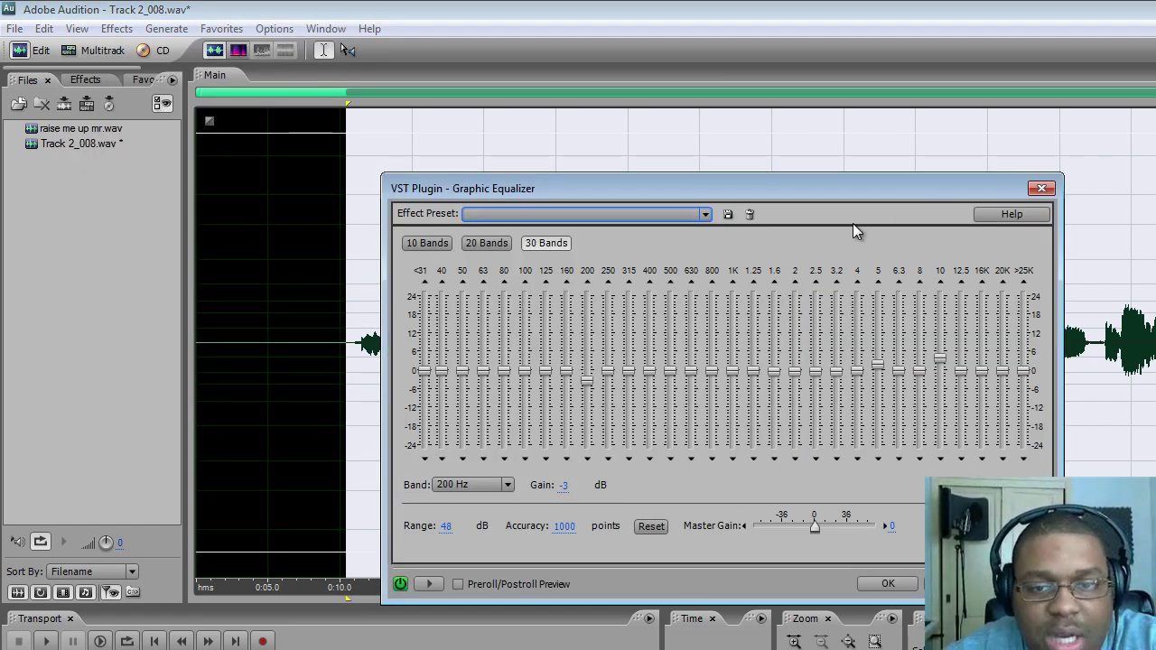
{"action": "left_click", "coordinate": [706, 215]}
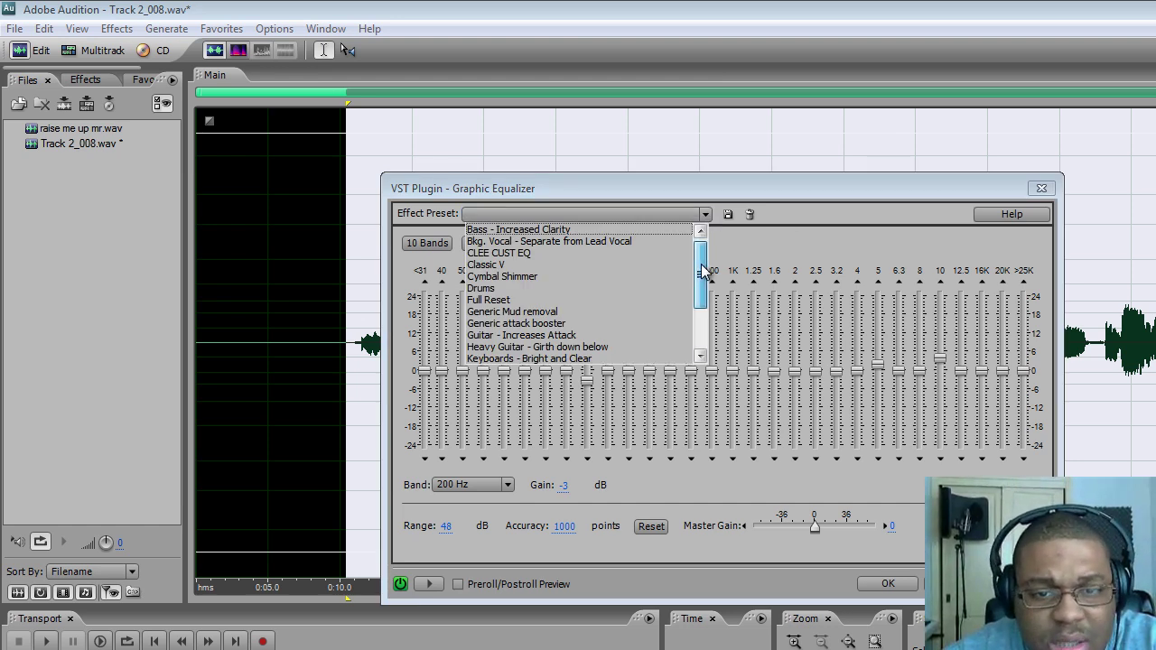
{"action": "left_click_drag", "start_coordinate": [703, 268], "coordinate": [703, 313]}
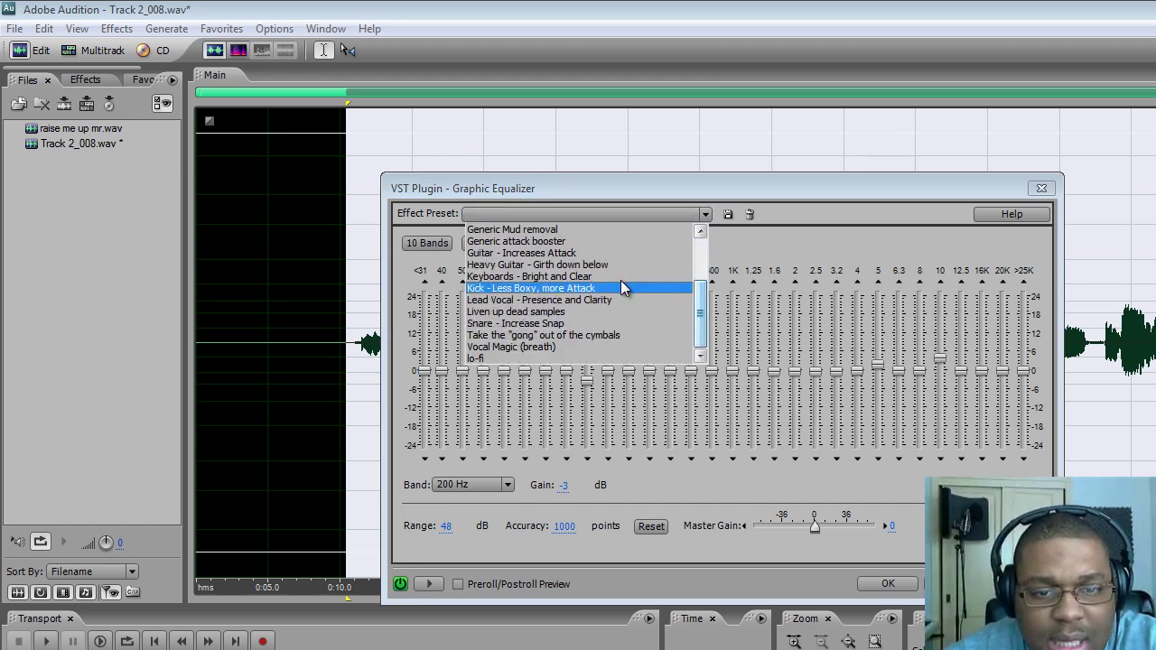
{"action": "left_click", "coordinate": [543, 303]}
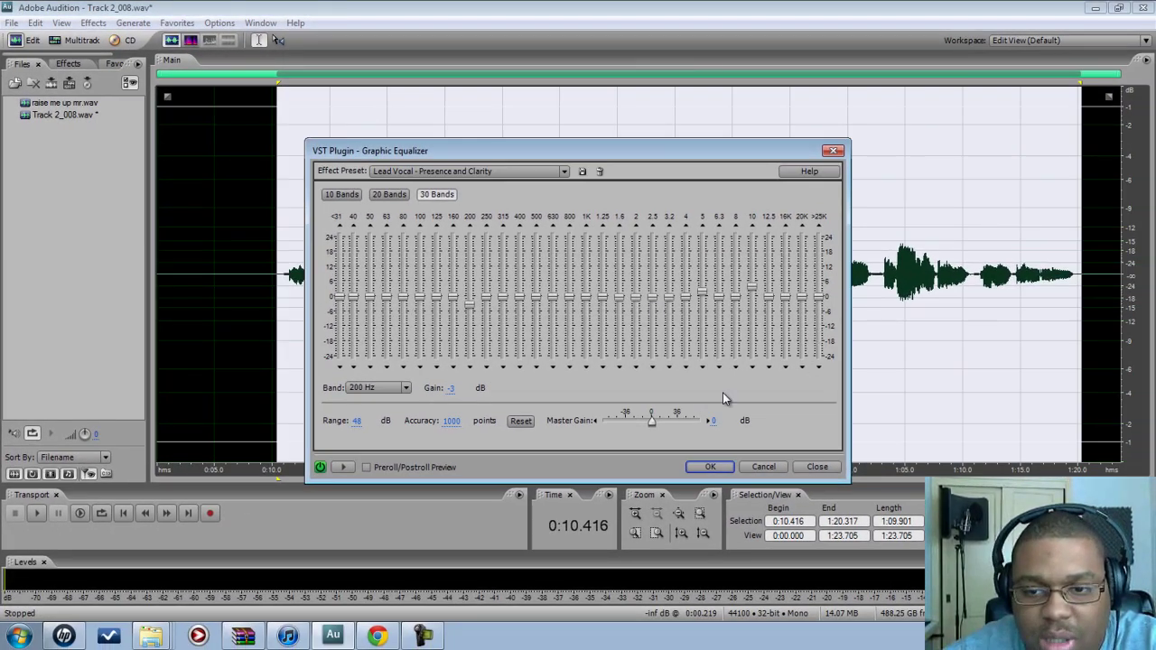
{"action": "left_click", "coordinate": [710, 469]}
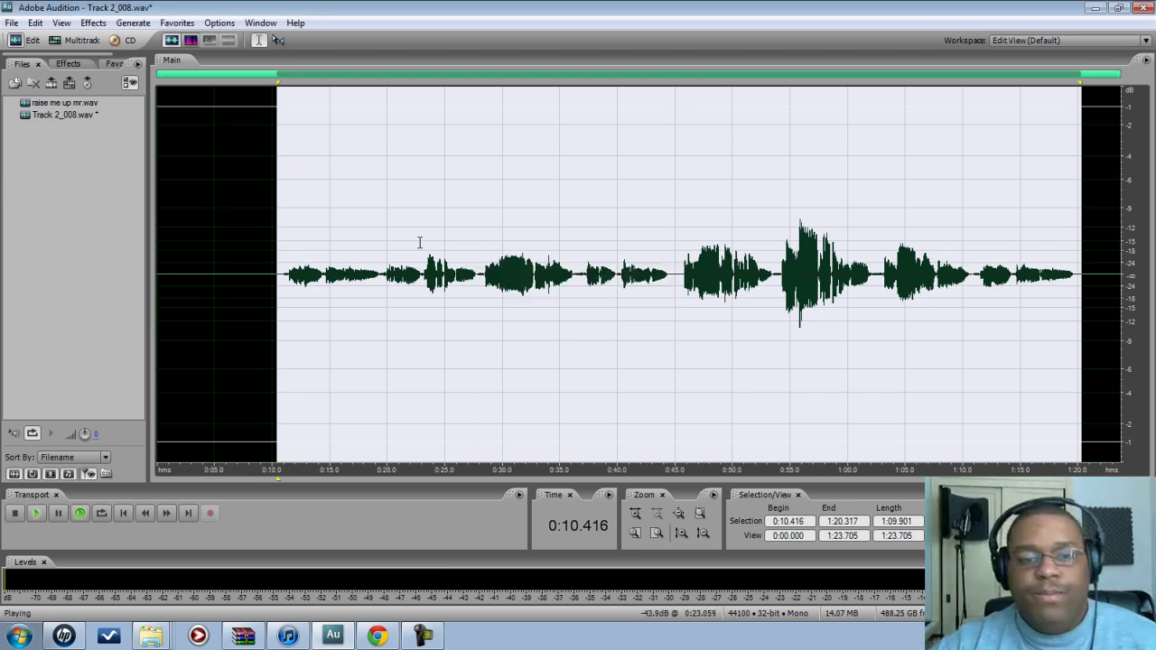
Step: Play back the equalized vocal briefly and stop it
{"action": "key", "text": "space"}
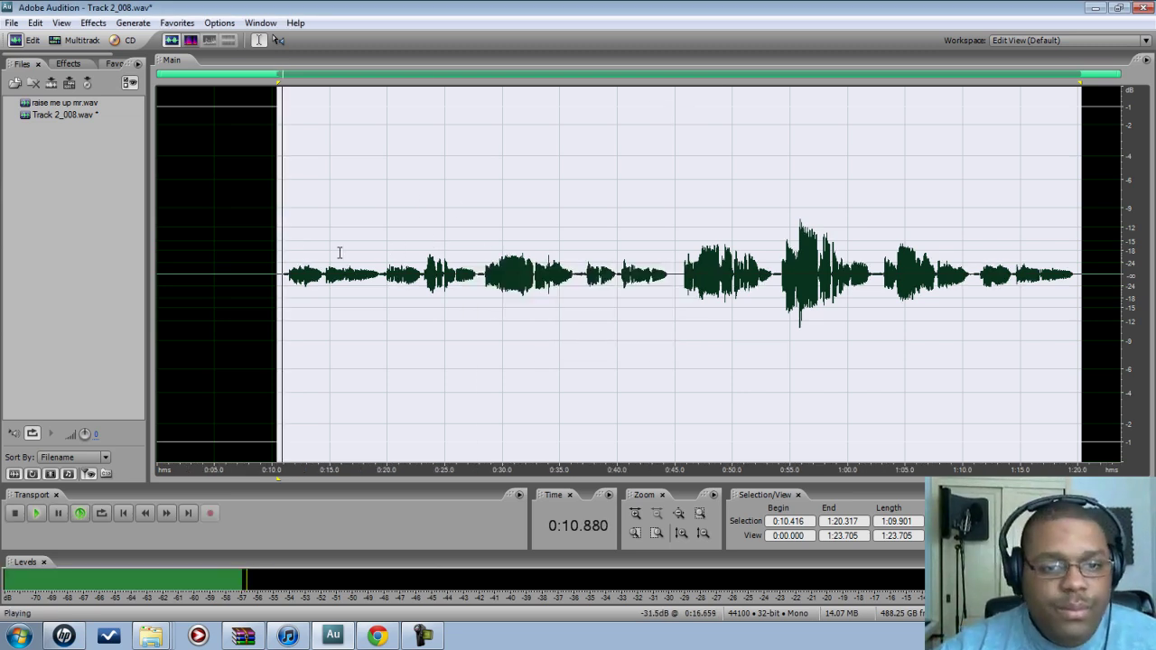
{"action": "left_click", "coordinate": [94, 23]}
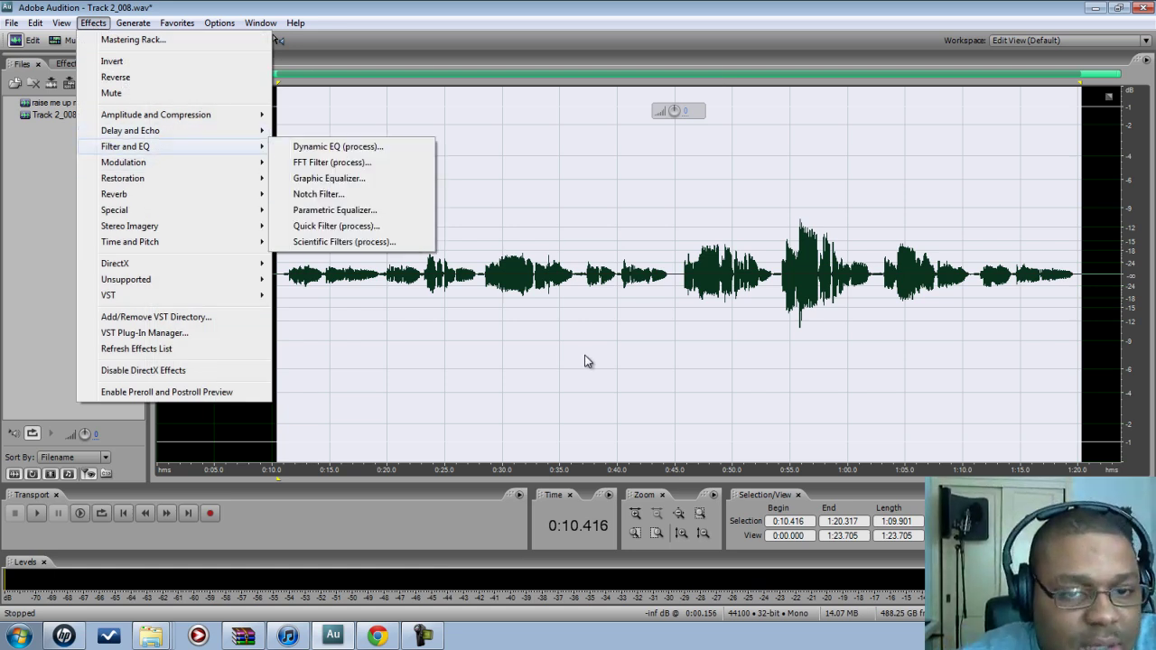
{"action": "left_click", "coordinate": [476, 280]}
Step: Select the short vocal gap from 0:45.000 to 0:45.492 as a noise sample
{"action": "left_click", "coordinate": [476, 275]}
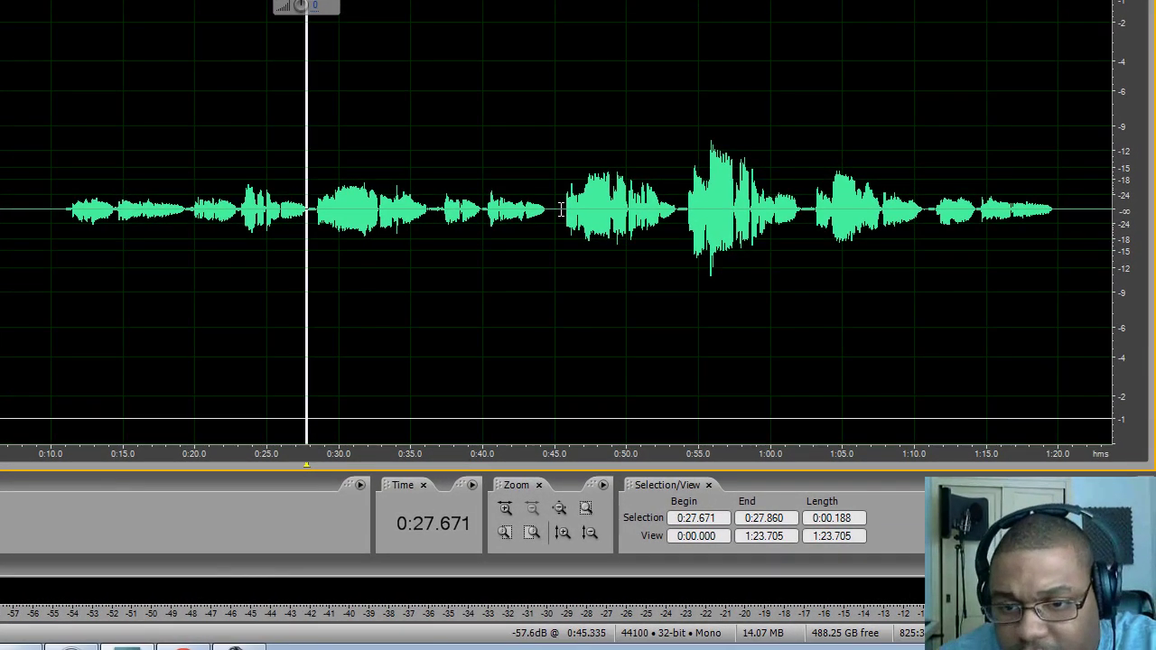
{"action": "left_click", "coordinate": [554, 212]}
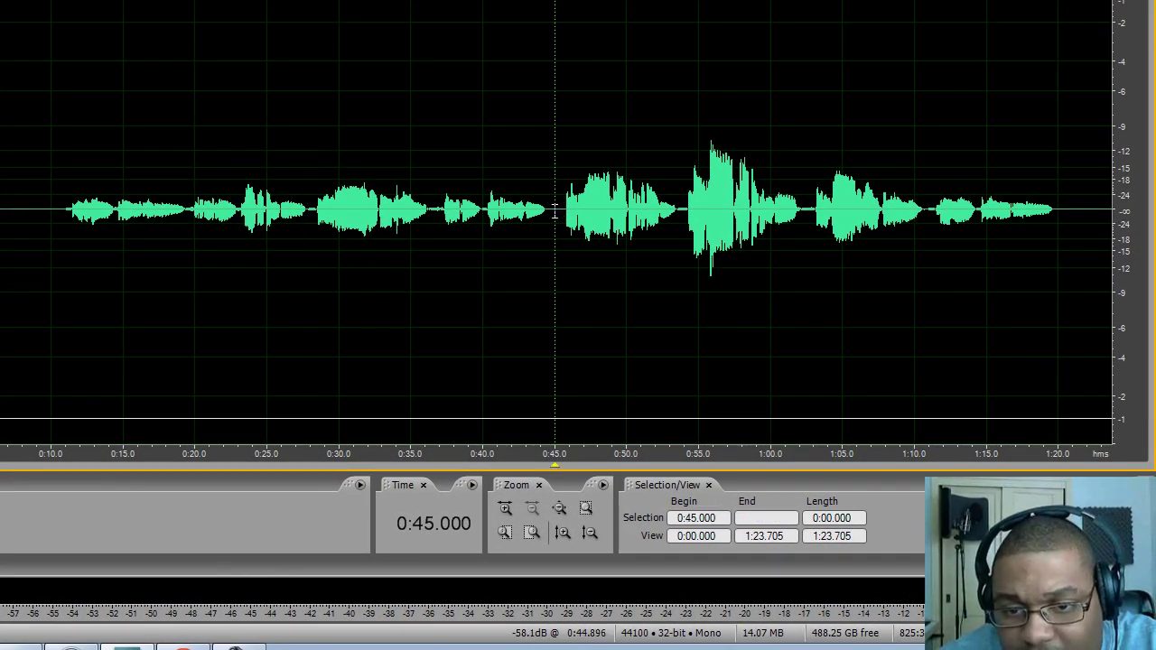
{"action": "left_click_drag", "start_coordinate": [561, 211], "coordinate": [562, 212]}
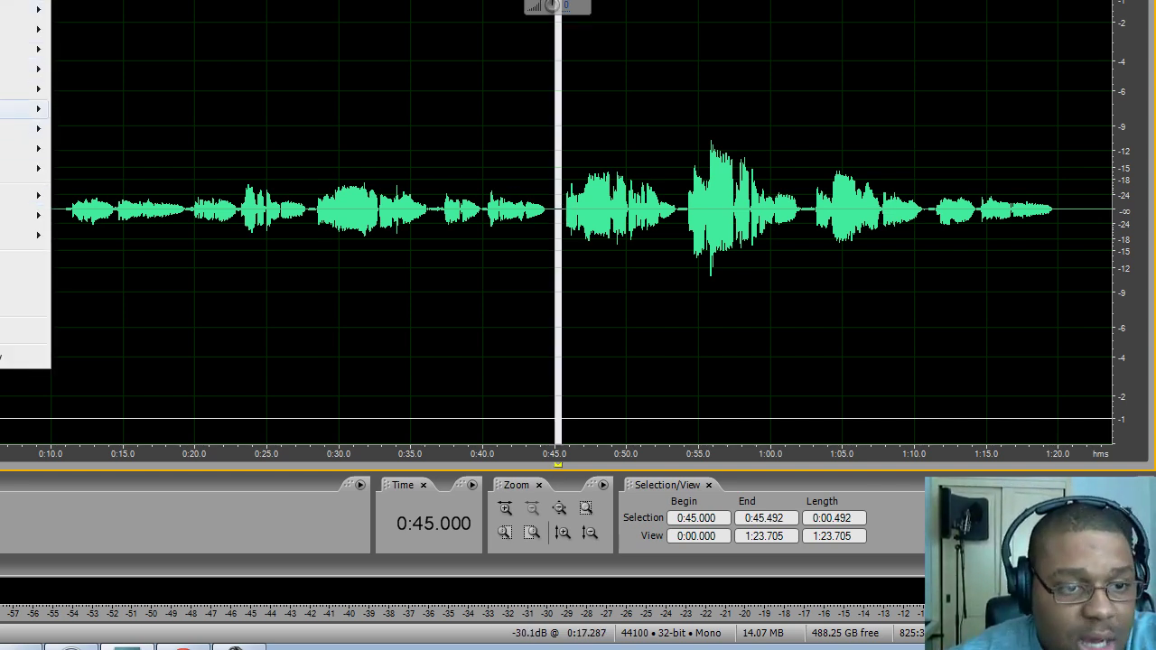
{"action": "mouse_move", "coordinate": [22, 108]}
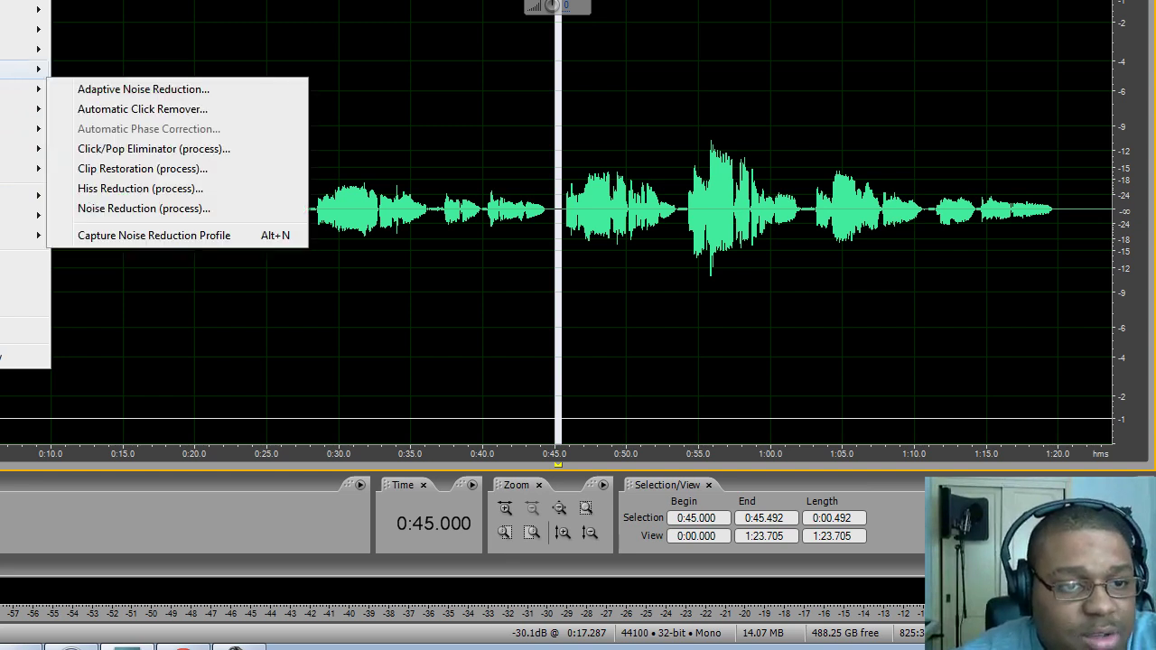
{"action": "mouse_move", "coordinate": [23, 168]}
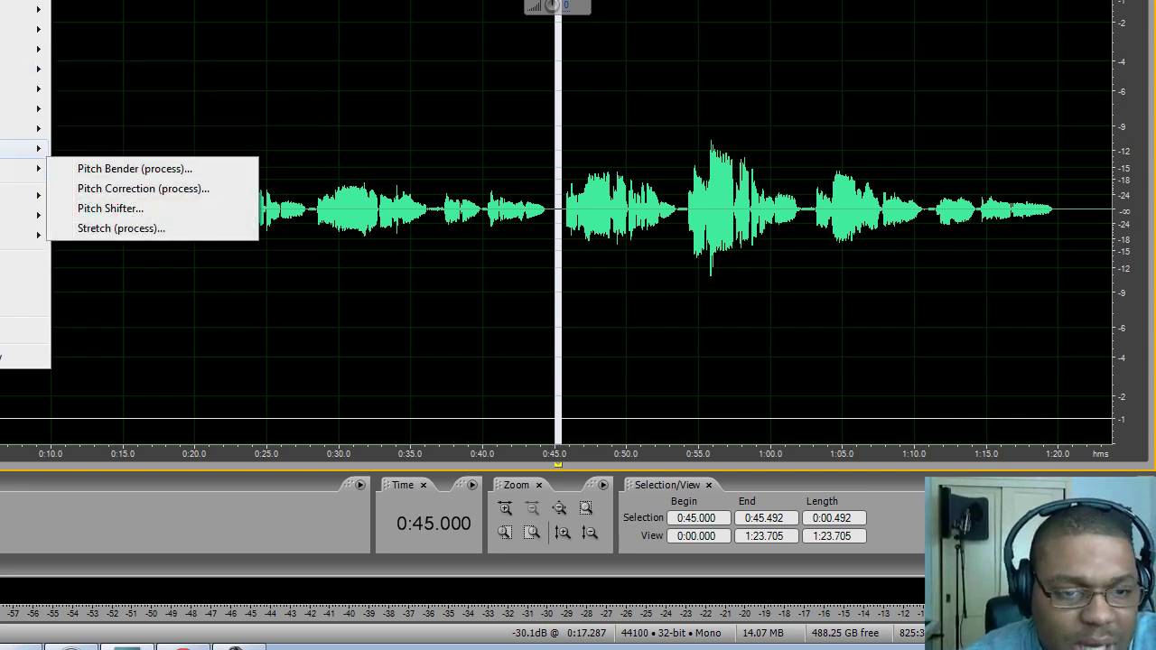
{"action": "mouse_move", "coordinate": [2, 131]}
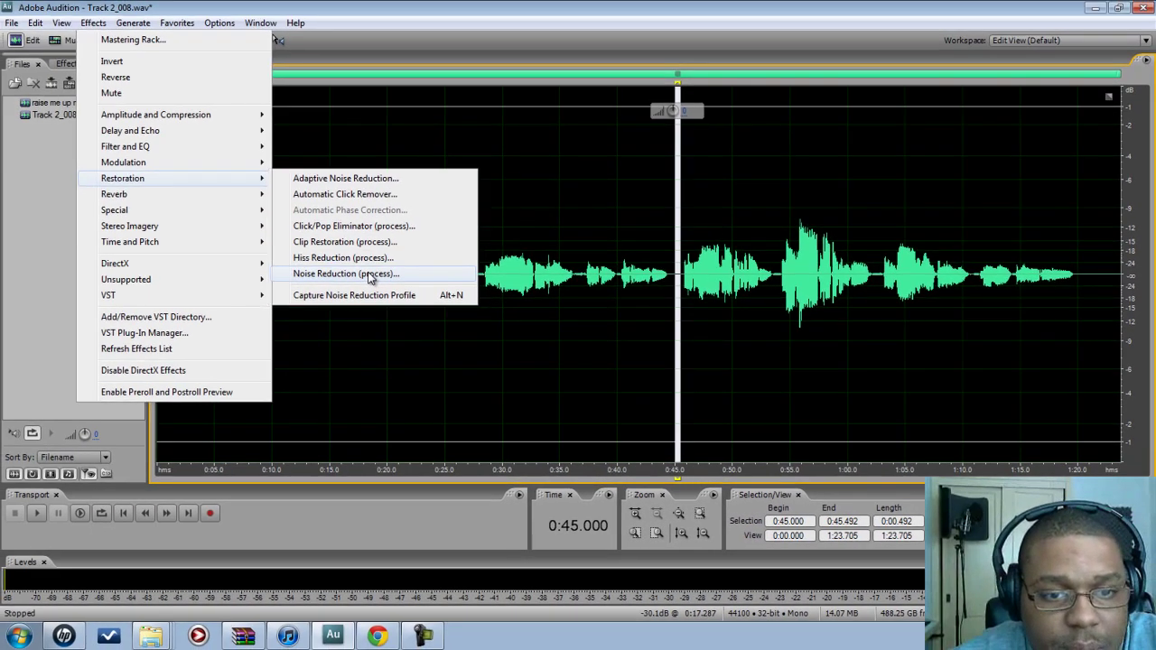
Step: Capture a noise profile from the selected gap in Noise Reduction
{"action": "left_click", "coordinate": [370, 275]}
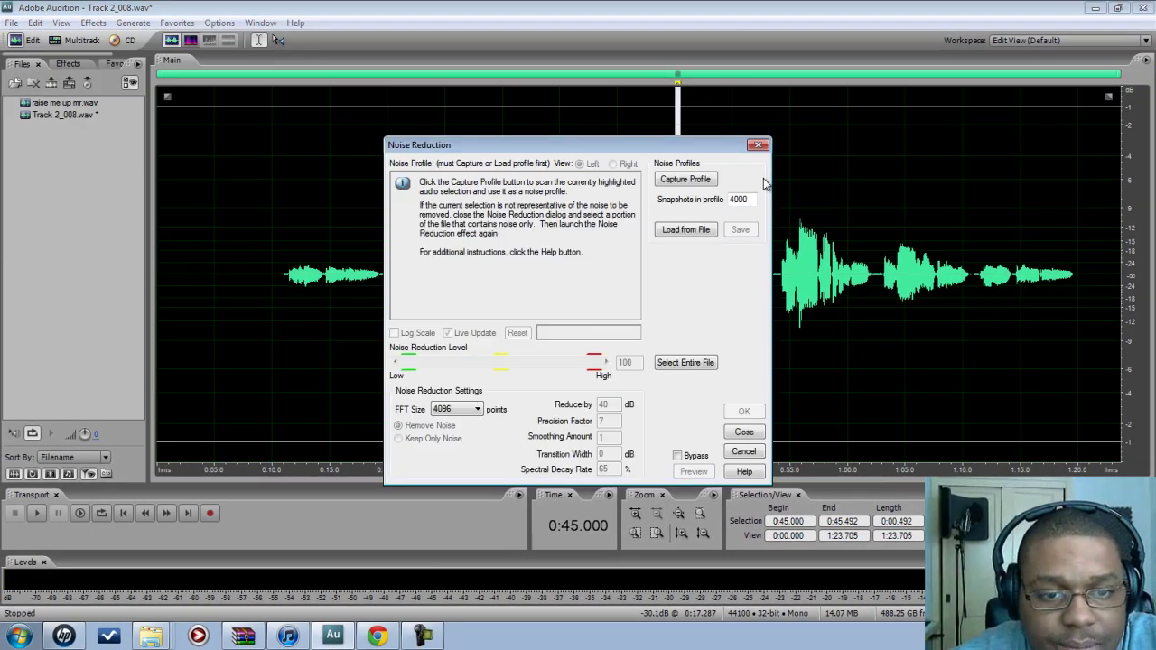
{"action": "left_click", "coordinate": [684, 180]}
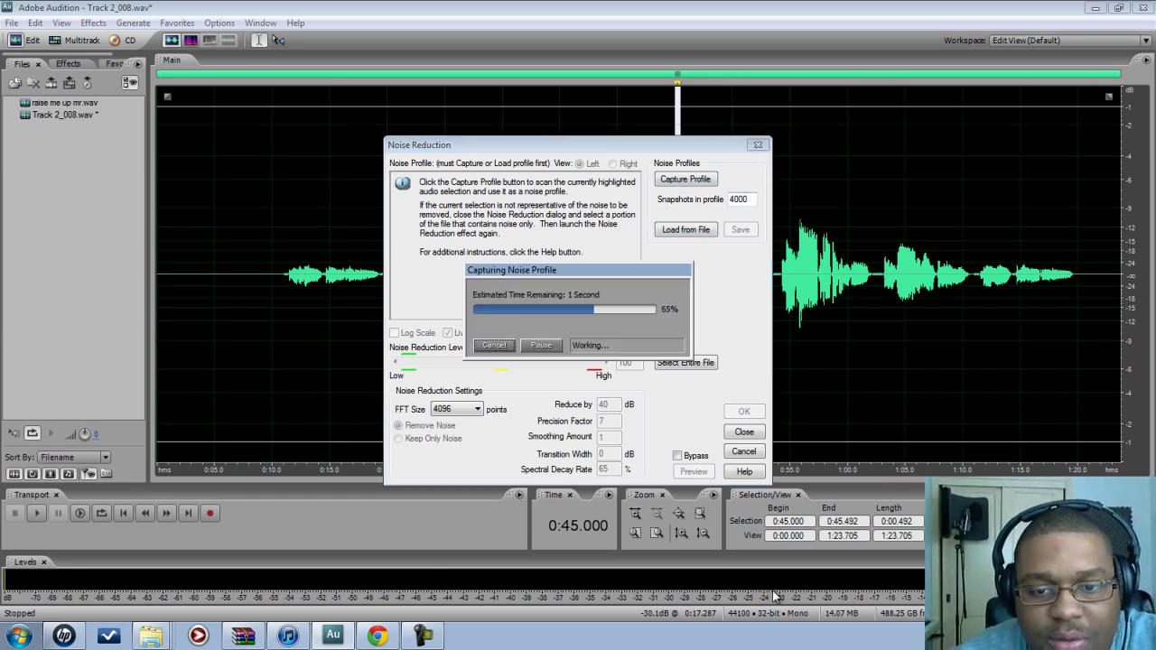
{"action": "left_click", "coordinate": [746, 416]}
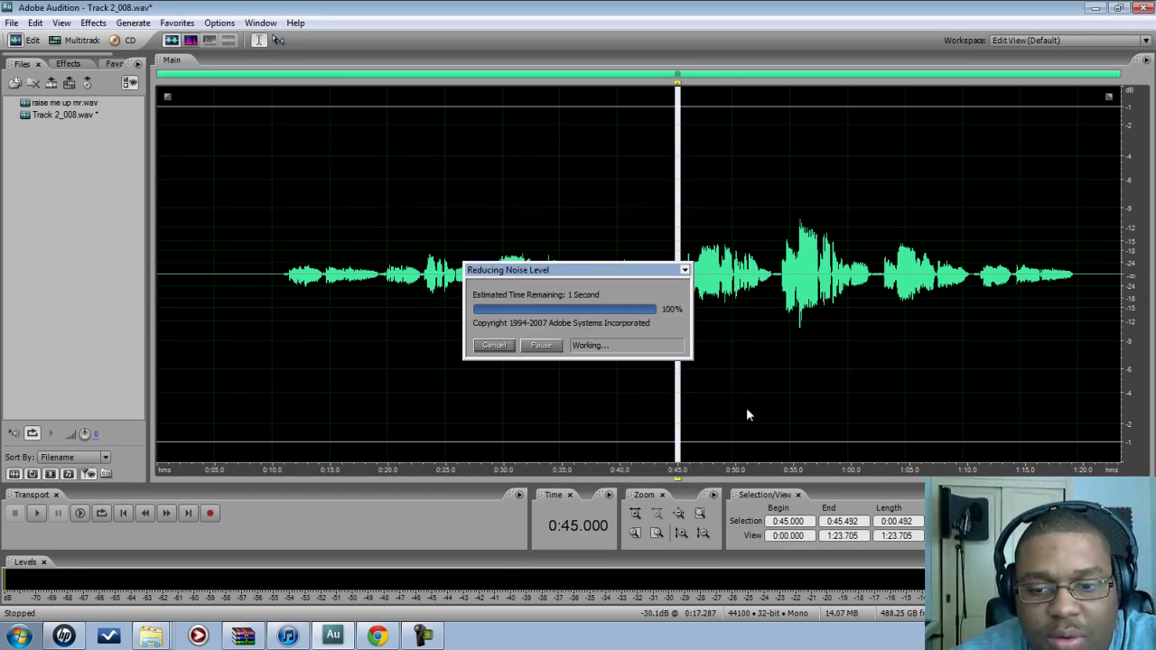
Step: Apply Noise Reduction (level 100, 40 dB) from 0:08.094 to the end, lowering both curve ends
{"action": "left_click", "coordinate": [250, 268]}
{"action": "key", "text": "shift+End"}
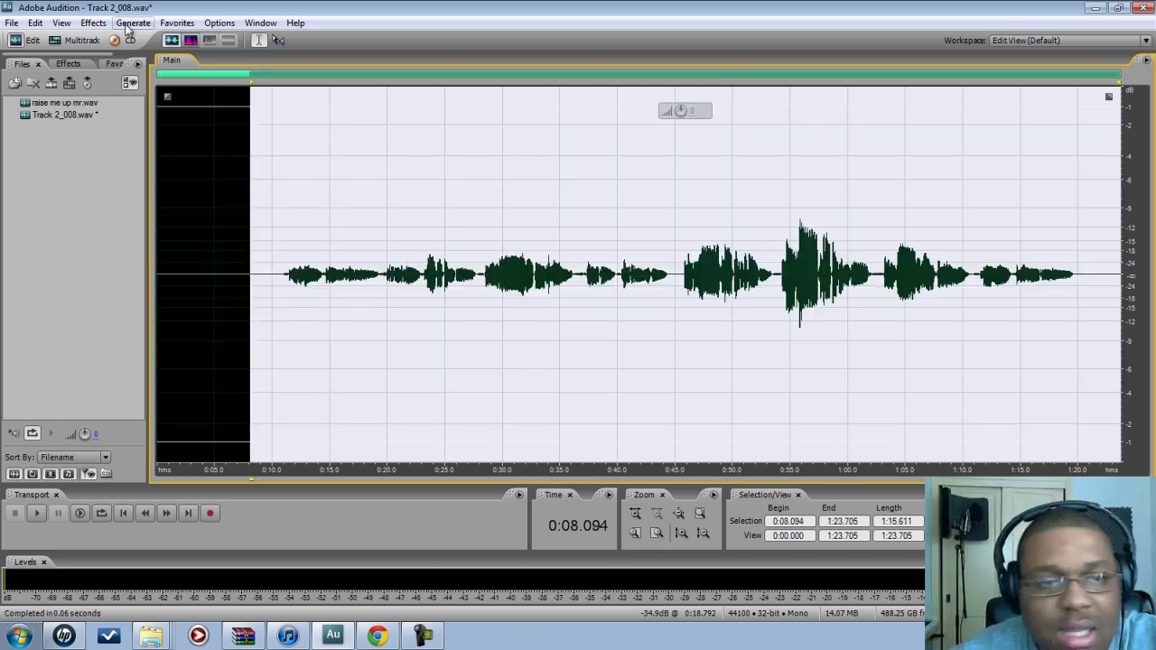
{"action": "left_click", "coordinate": [93, 22]}
{"action": "mouse_move", "coordinate": [179, 179]}
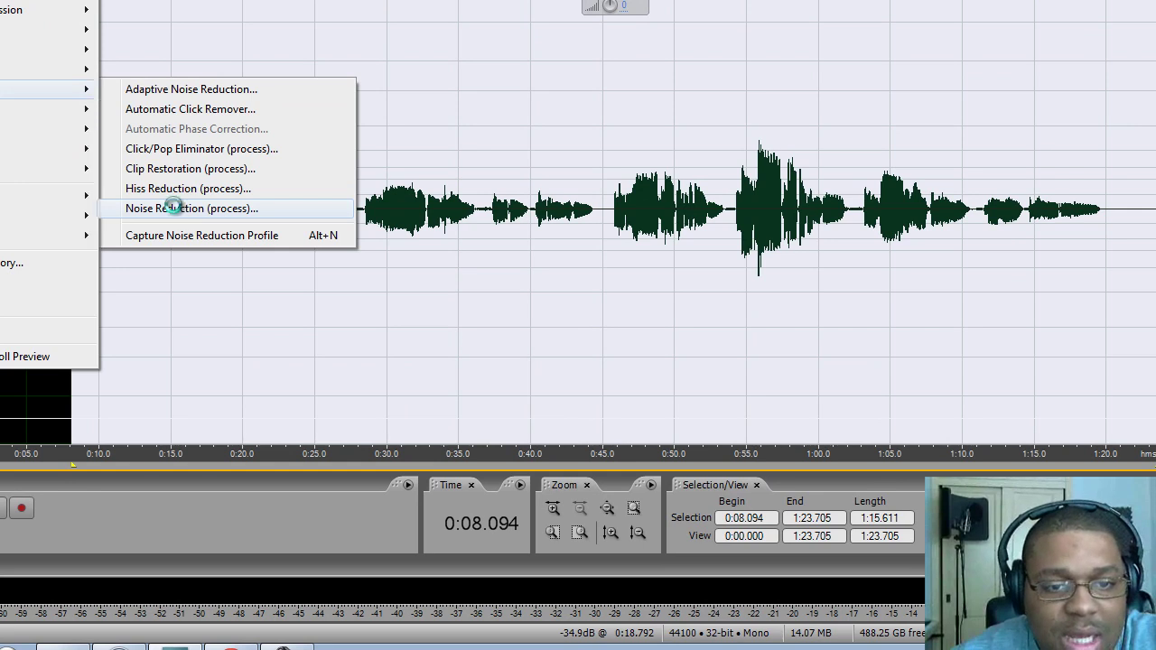
{"action": "left_click", "coordinate": [174, 207]}
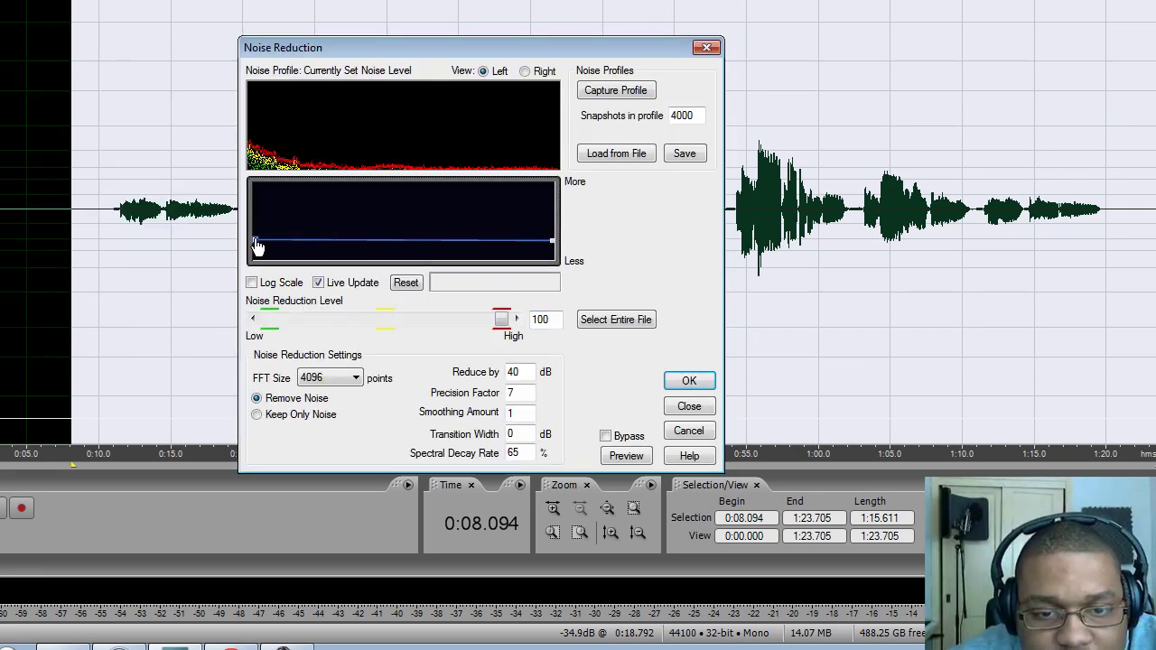
{"action": "left_click_drag", "start_coordinate": [256, 245], "coordinate": [258, 247]}
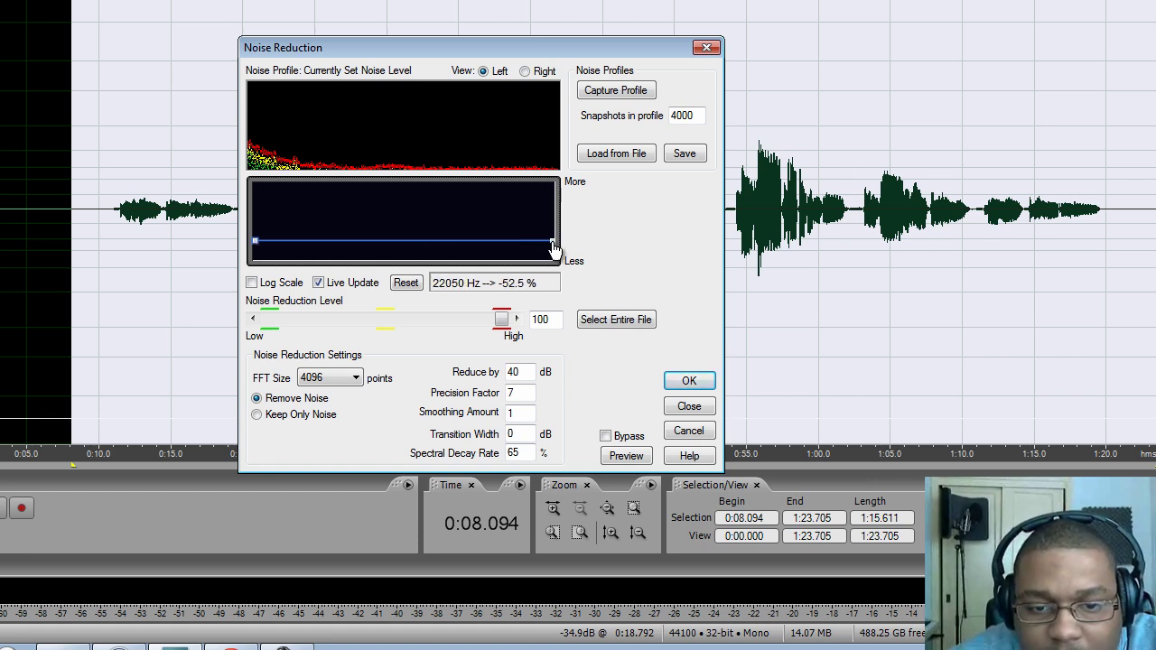
{"action": "left_click_drag", "start_coordinate": [551, 244], "coordinate": [552, 246]}
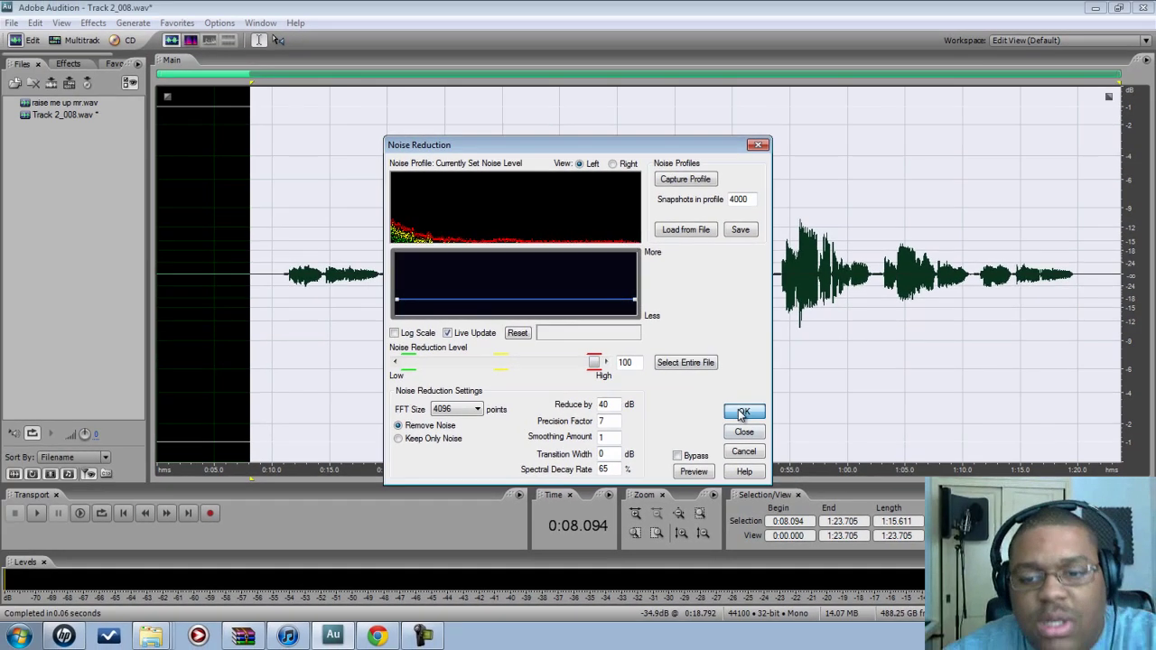
{"action": "left_click", "coordinate": [742, 412]}
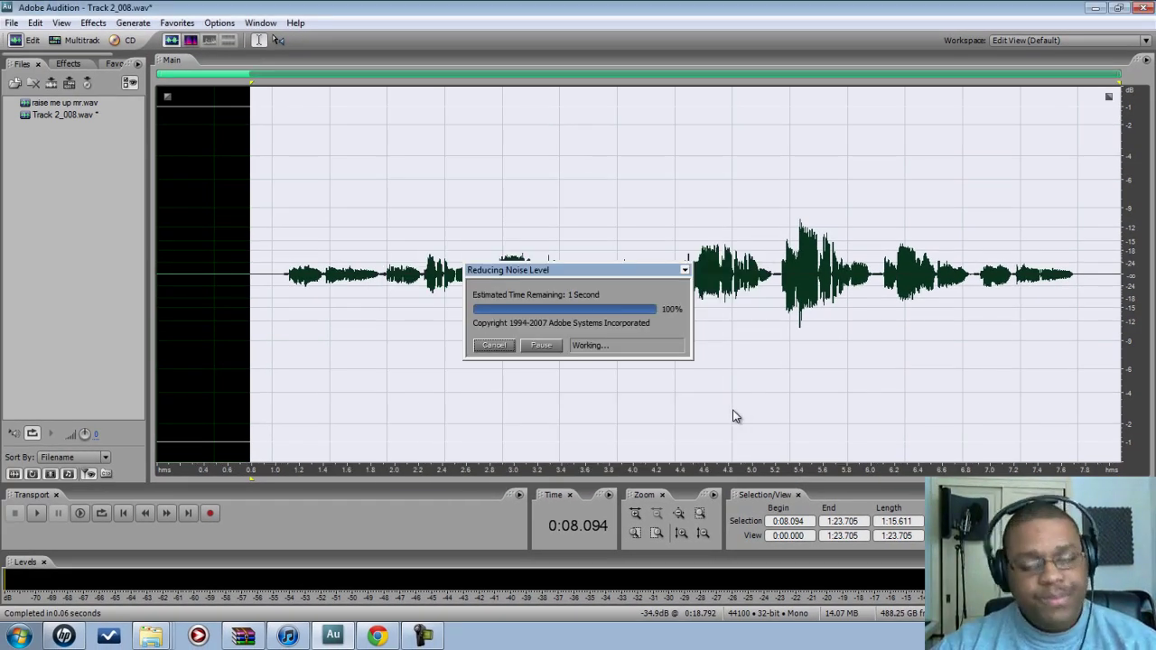
Step: Clear the selection at 0:10.667 and browse the Effects menu without applying anything
{"action": "left_click", "coordinate": [280, 226]}
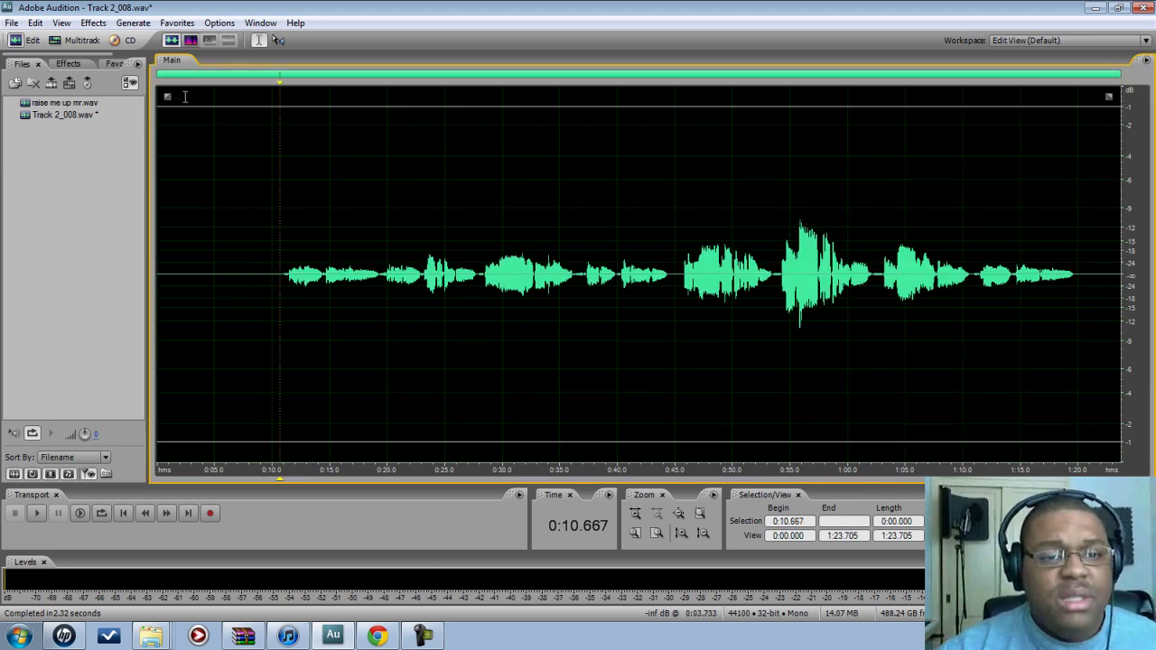
{"action": "left_click", "coordinate": [91, 25]}
{"action": "mouse_move", "coordinate": [178, 136]}
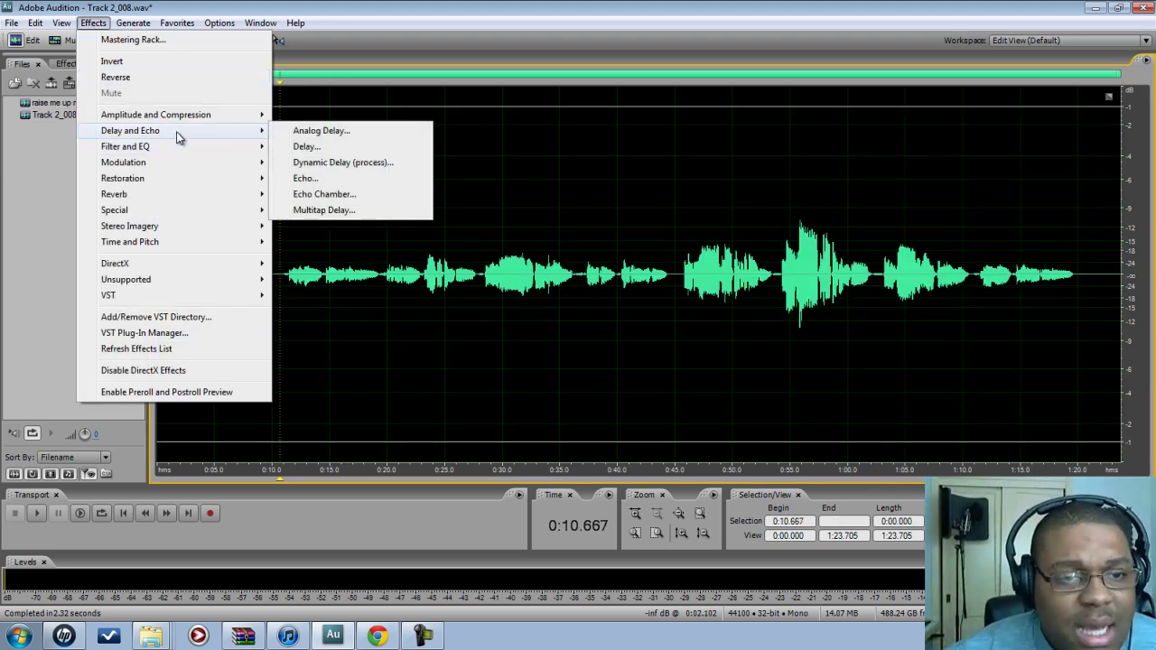
{"action": "mouse_move", "coordinate": [185, 210]}
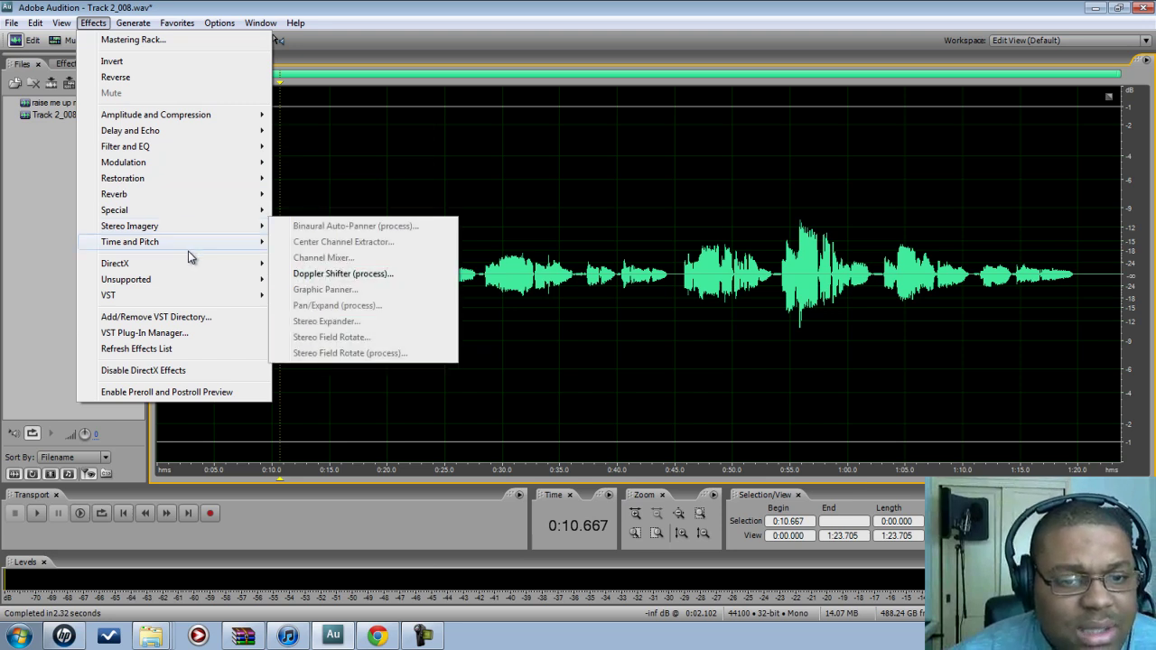
{"action": "left_click", "coordinate": [490, 41]}
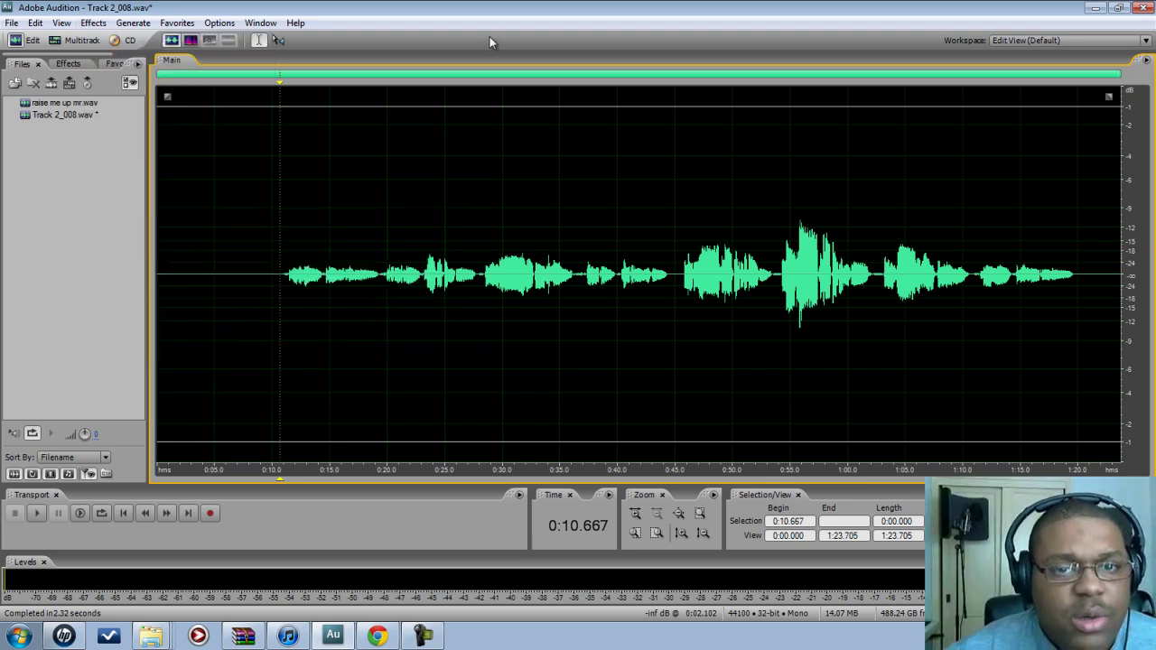
Step: Return to the YOUTUBER VOCAL MIX multitrack Main view and play the session from 0:10
{"action": "left_click", "coordinate": [72, 40]}
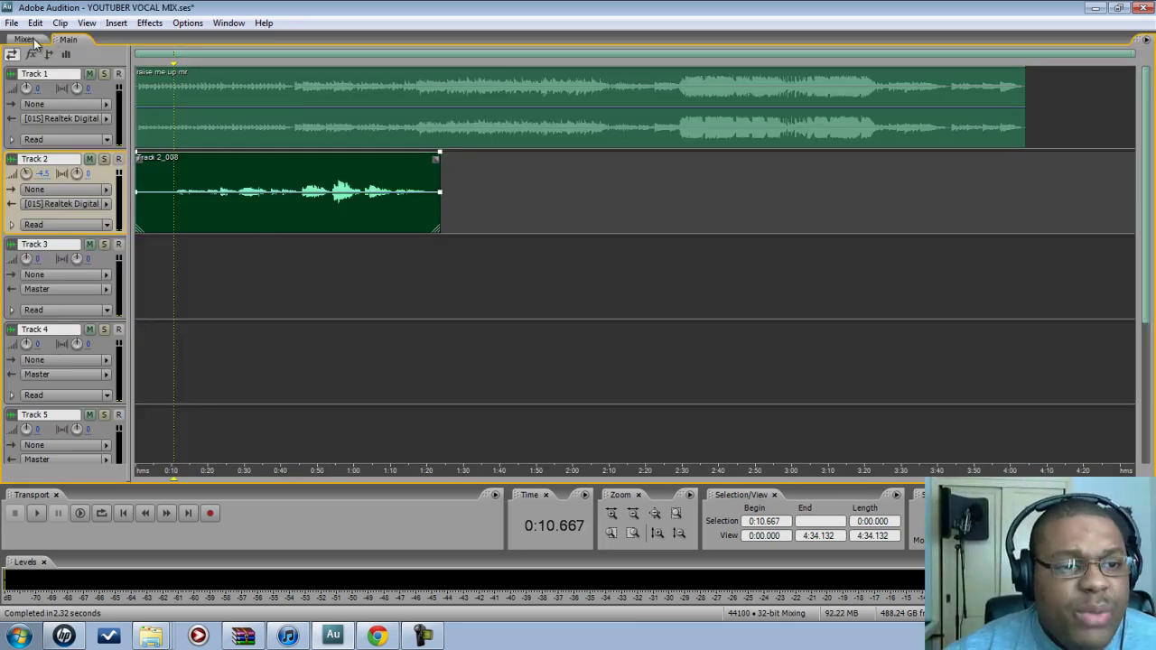
{"action": "left_click", "coordinate": [27, 40]}
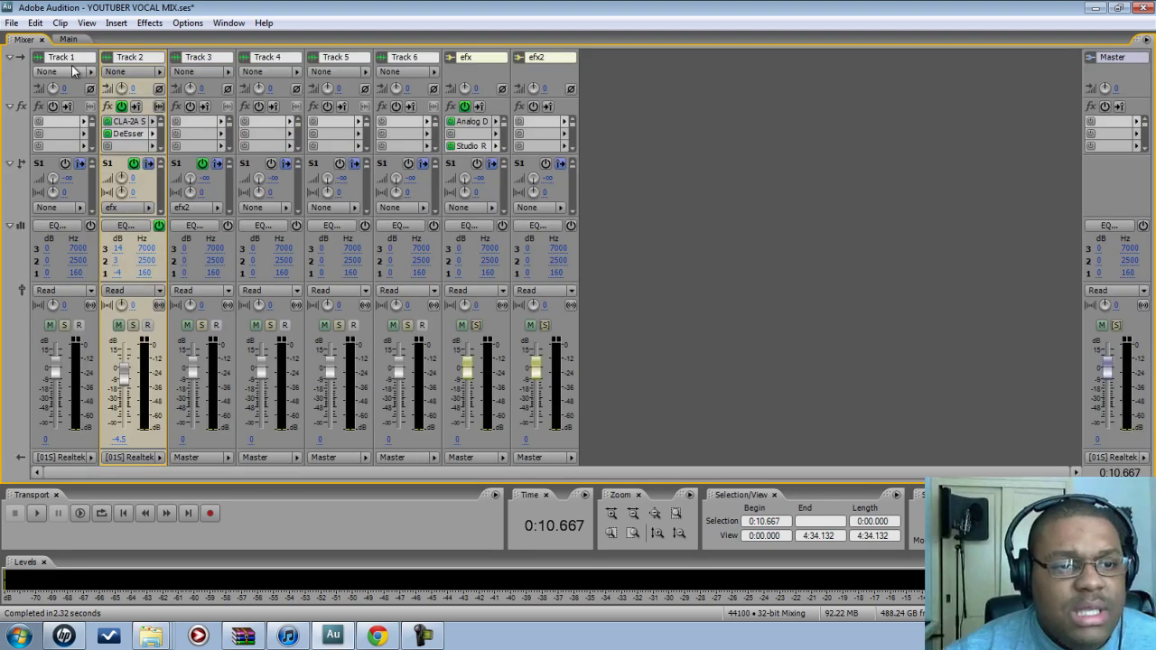
{"action": "left_click", "coordinate": [68, 40]}
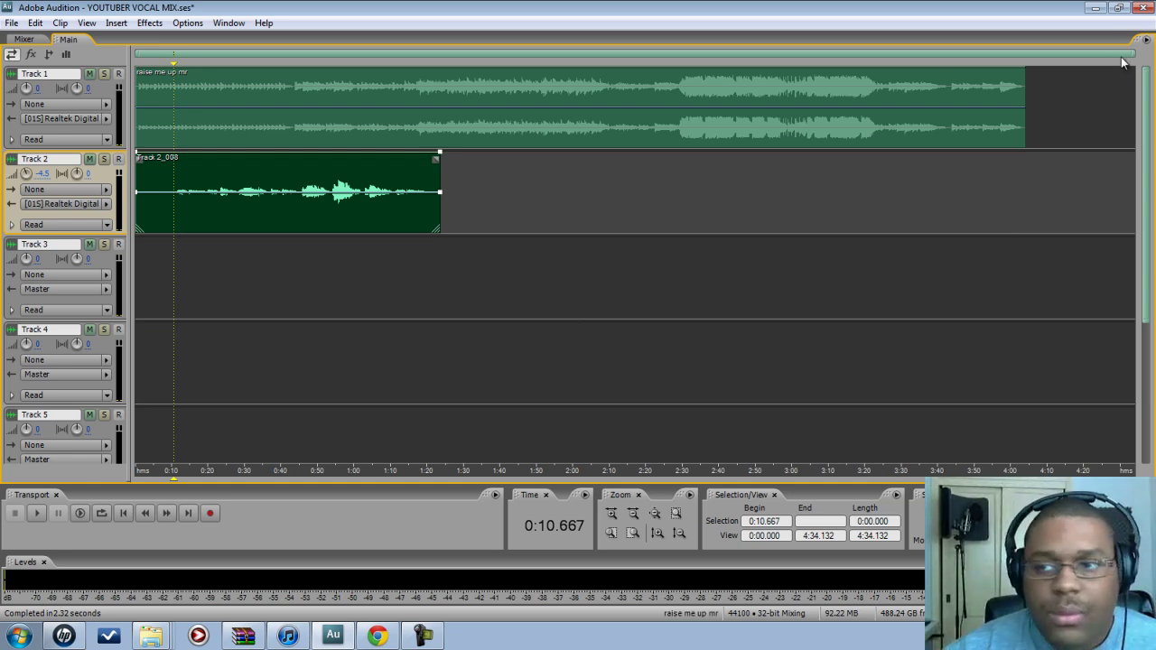
{"action": "left_click_drag", "start_coordinate": [1136, 54], "coordinate": [1136, 83]}
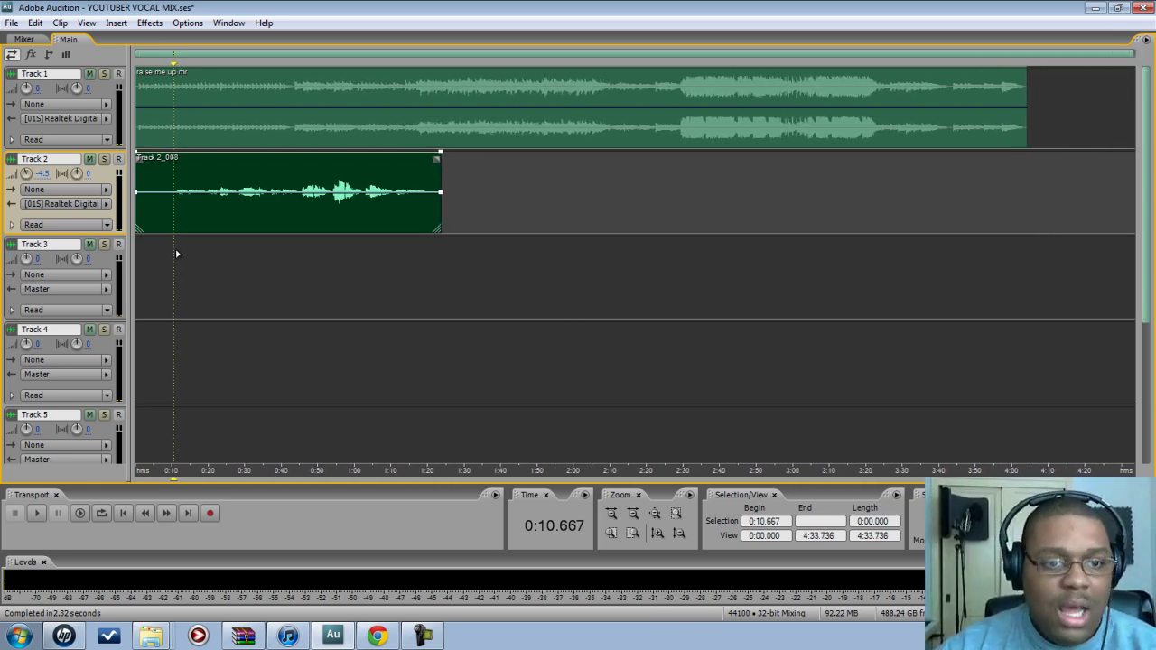
{"action": "key", "text": "space"}
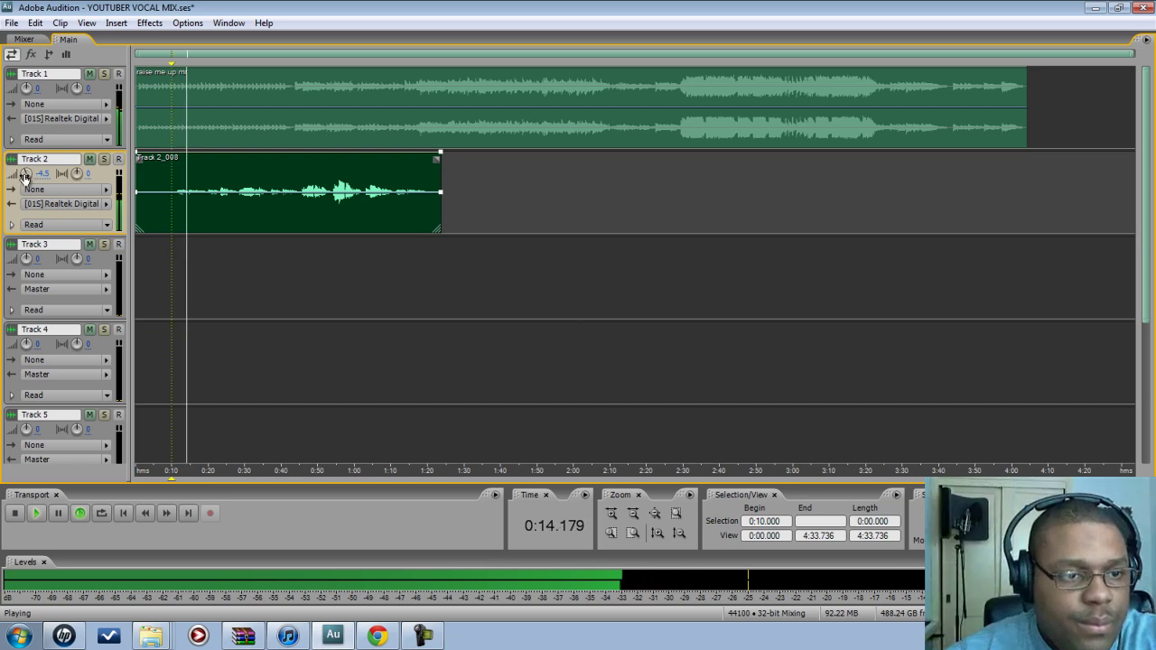
Step: During playback, set Track 2's volume to -5.1 dB and Track 1's to 2.3 dB, then stop
{"action": "left_click_drag", "start_coordinate": [23, 176], "coordinate": [26, 174]}
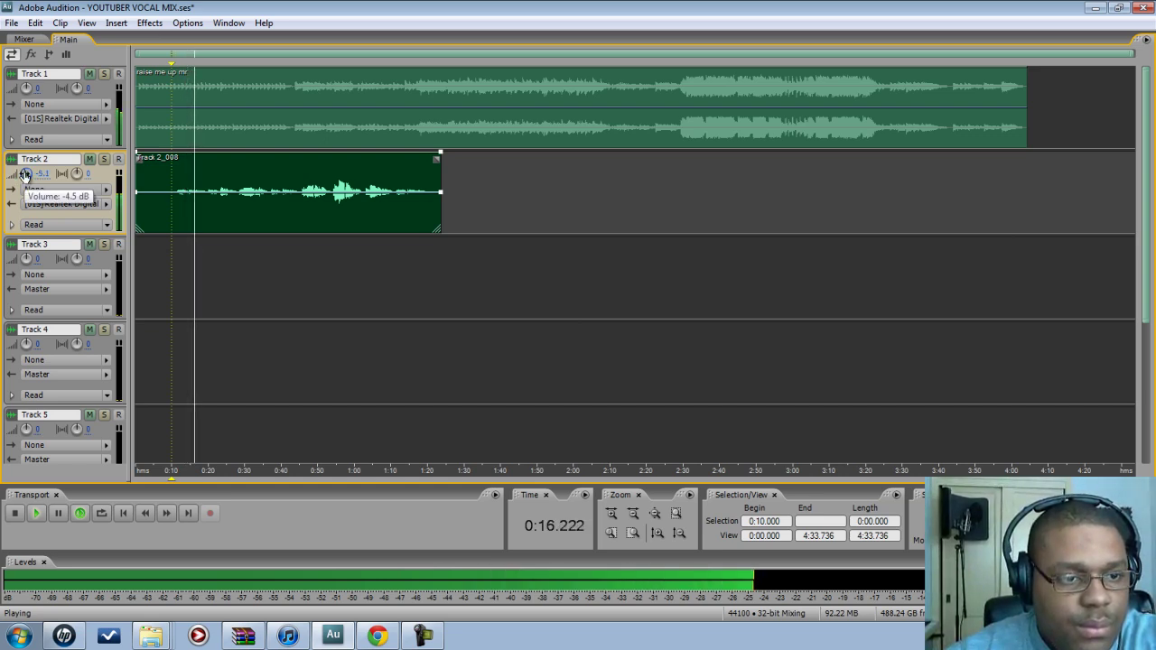
{"action": "left_click_drag", "start_coordinate": [27, 88], "coordinate": [28, 86]}
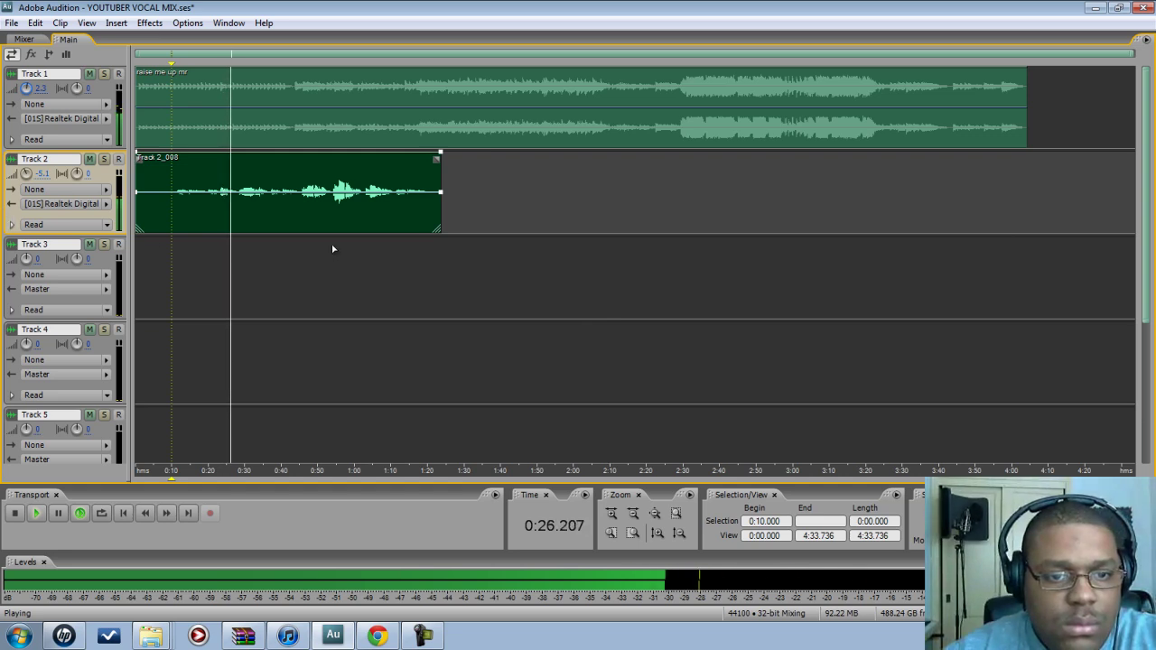
{"action": "key", "text": "space"}
Step: Open the Track 2_008 vocal in Edit View and select 0:45.366 to 1:10.905
{"action": "left_click", "coordinate": [313, 181]}
{"action": "double_click", "coordinate": [315, 180]}
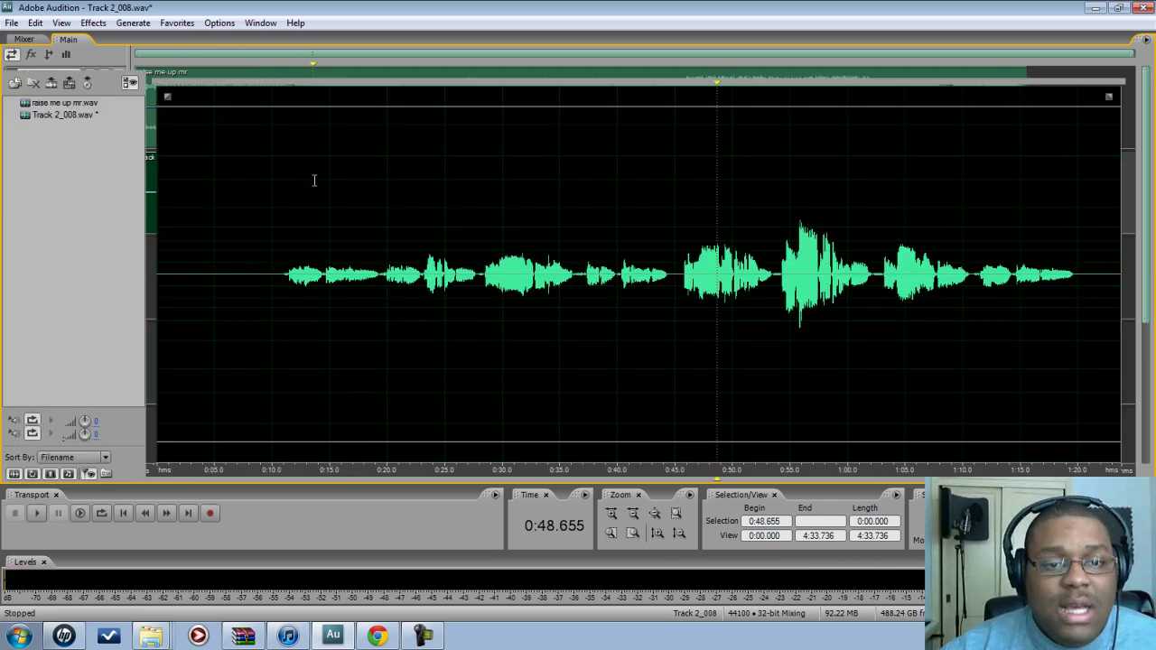
{"action": "left_click_drag", "start_coordinate": [680, 276], "coordinate": [973, 298]}
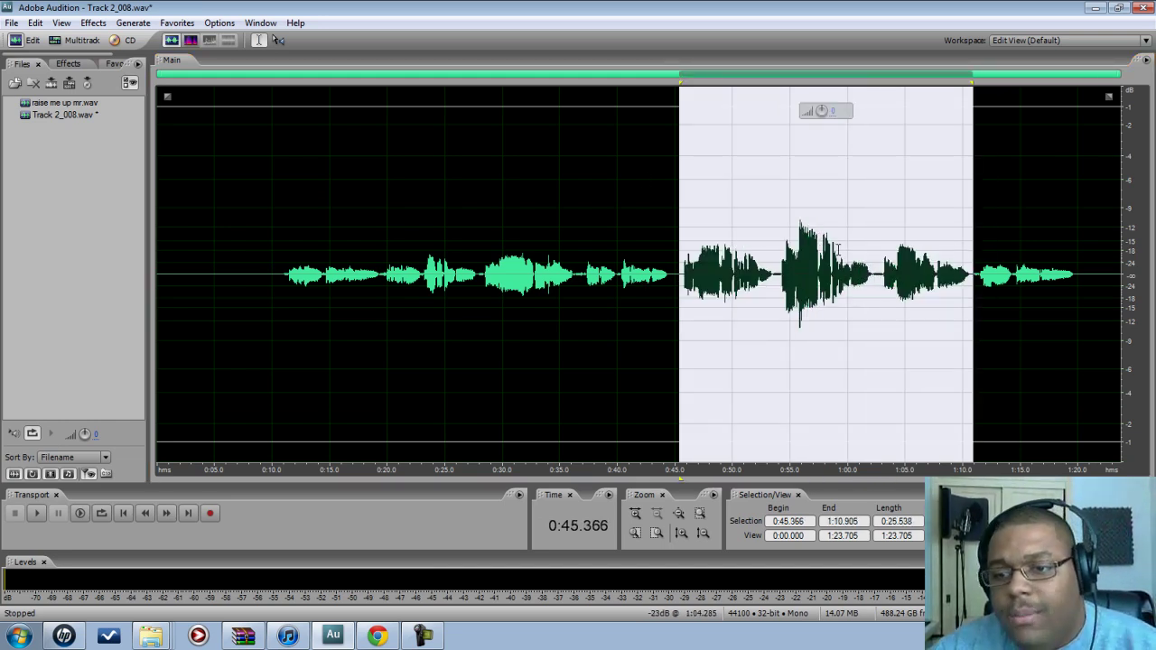
Step: Browse the Effects menu submenus and close it without applying an effect
{"action": "left_click", "coordinate": [136, 23]}
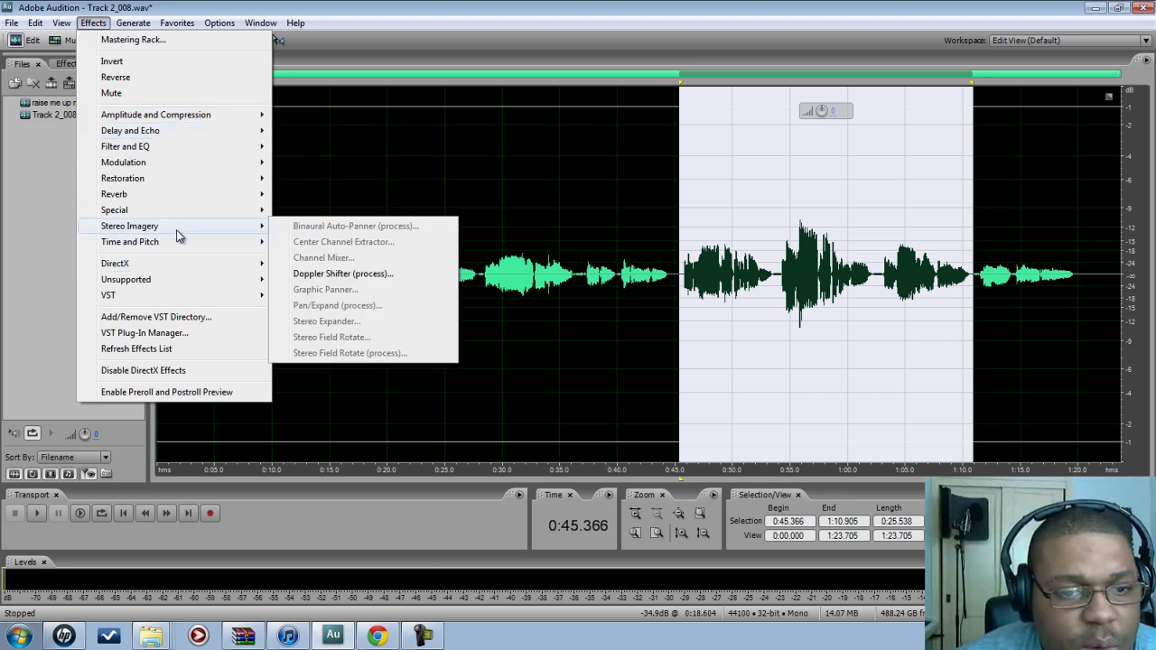
{"action": "mouse_move", "coordinate": [180, 219]}
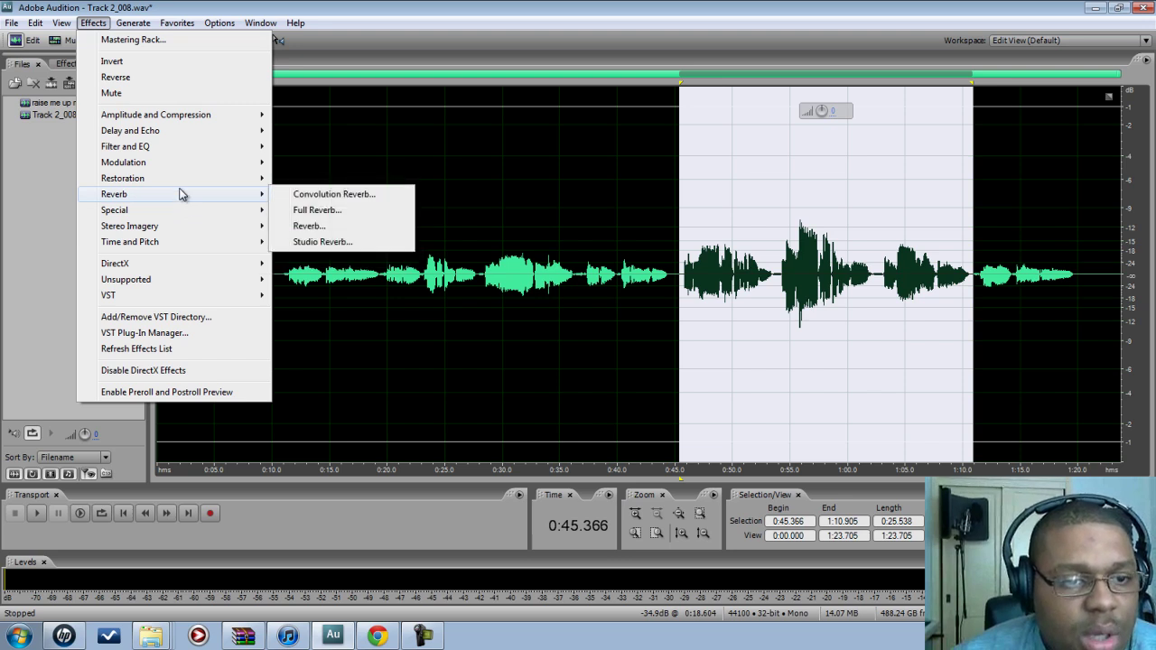
{"action": "mouse_move", "coordinate": [180, 168]}
{"action": "mouse_move", "coordinate": [181, 149]}
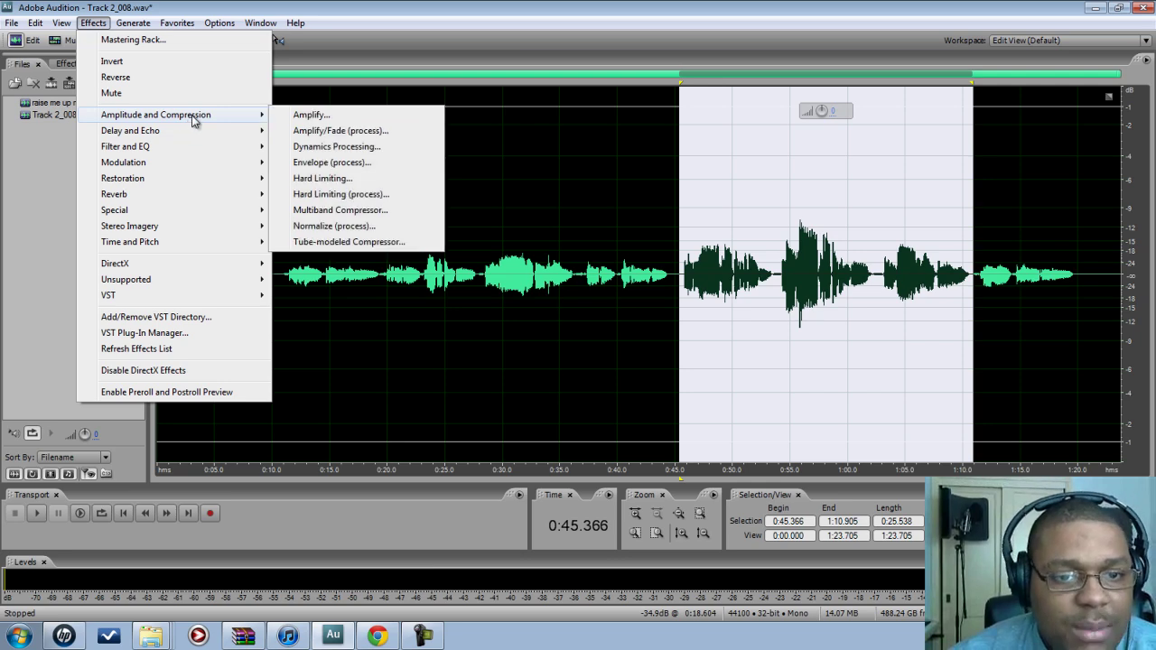
{"action": "mouse_move", "coordinate": [207, 301]}
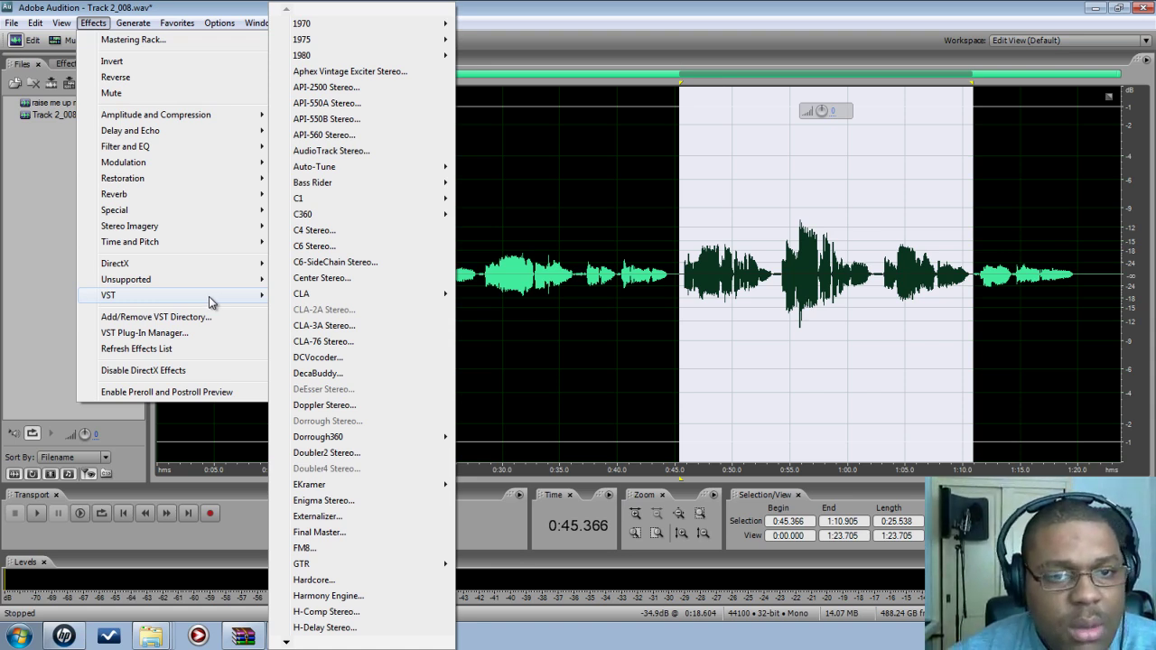
{"action": "scroll", "coordinate": [339, 552], "scroll_direction": "down", "scroll_amount": 3}
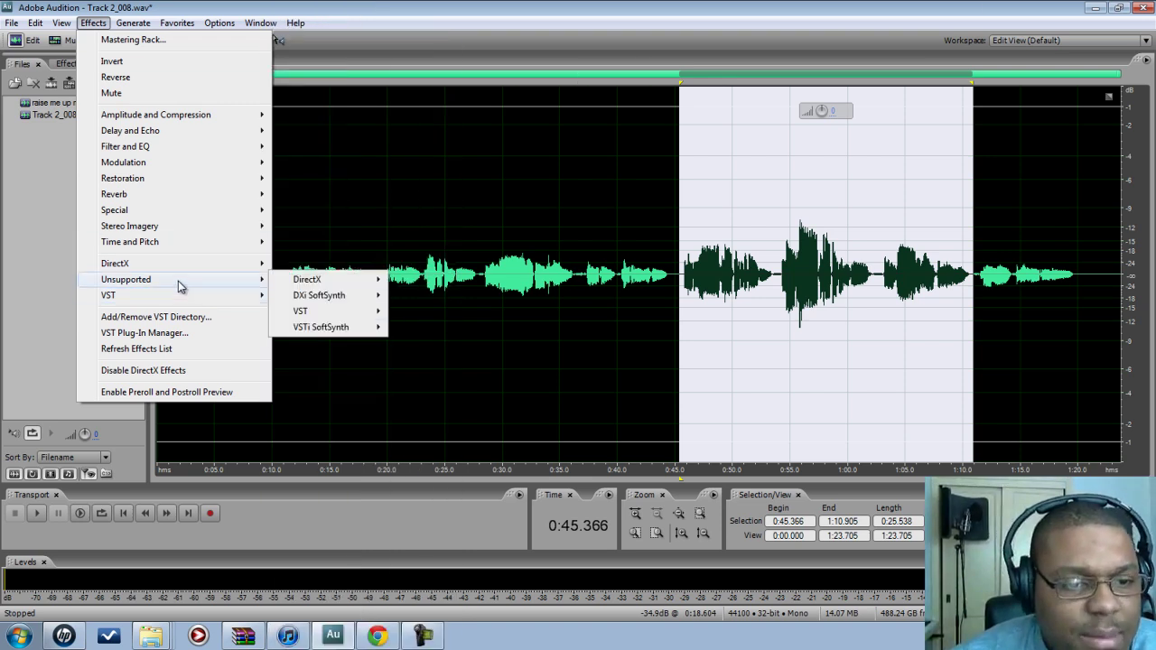
{"action": "mouse_move", "coordinate": [176, 241]}
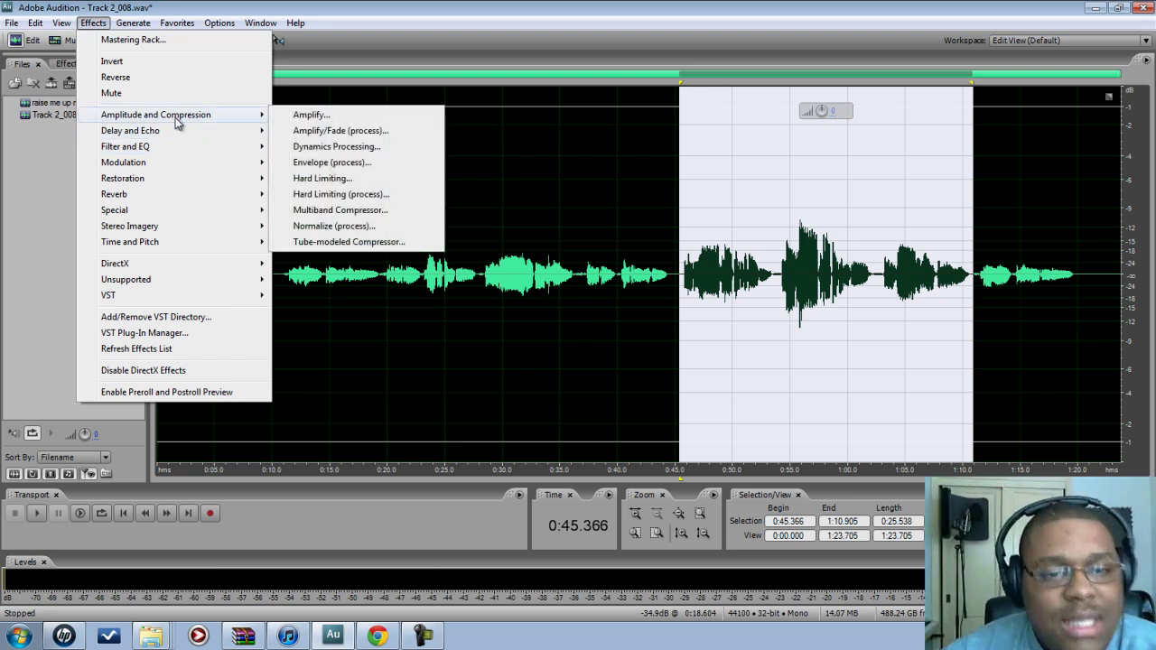
{"action": "left_click", "coordinate": [479, 52]}
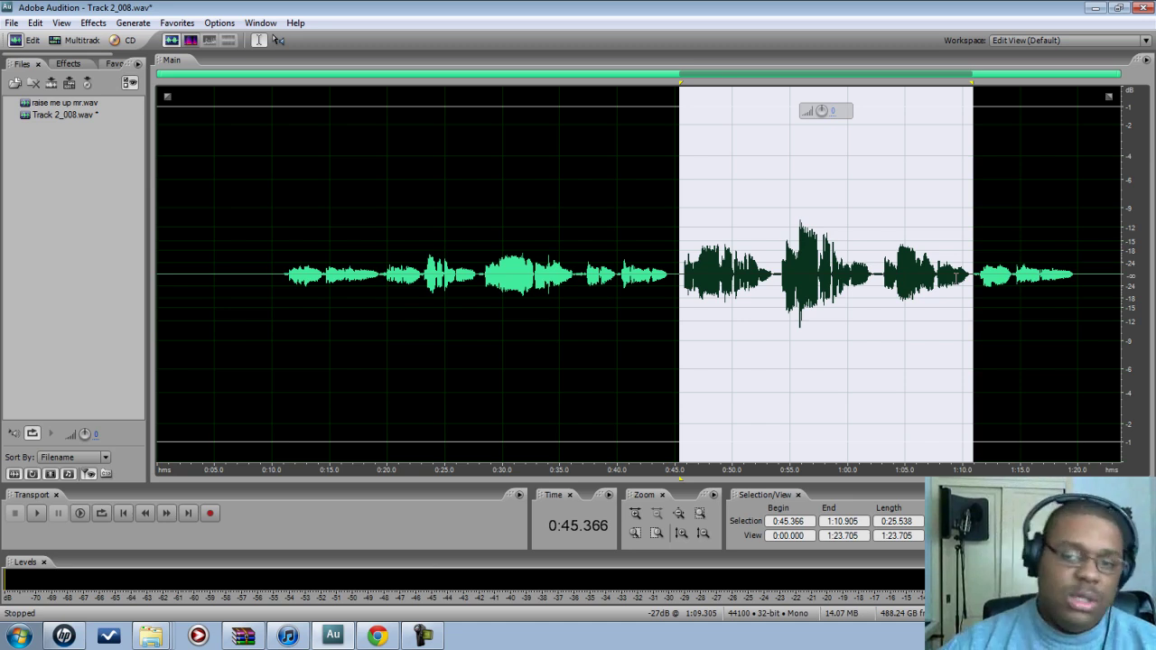
Step: Return to the multitrack session and play the mix from 0:45.886, then stop
{"action": "left_click", "coordinate": [54, 41]}
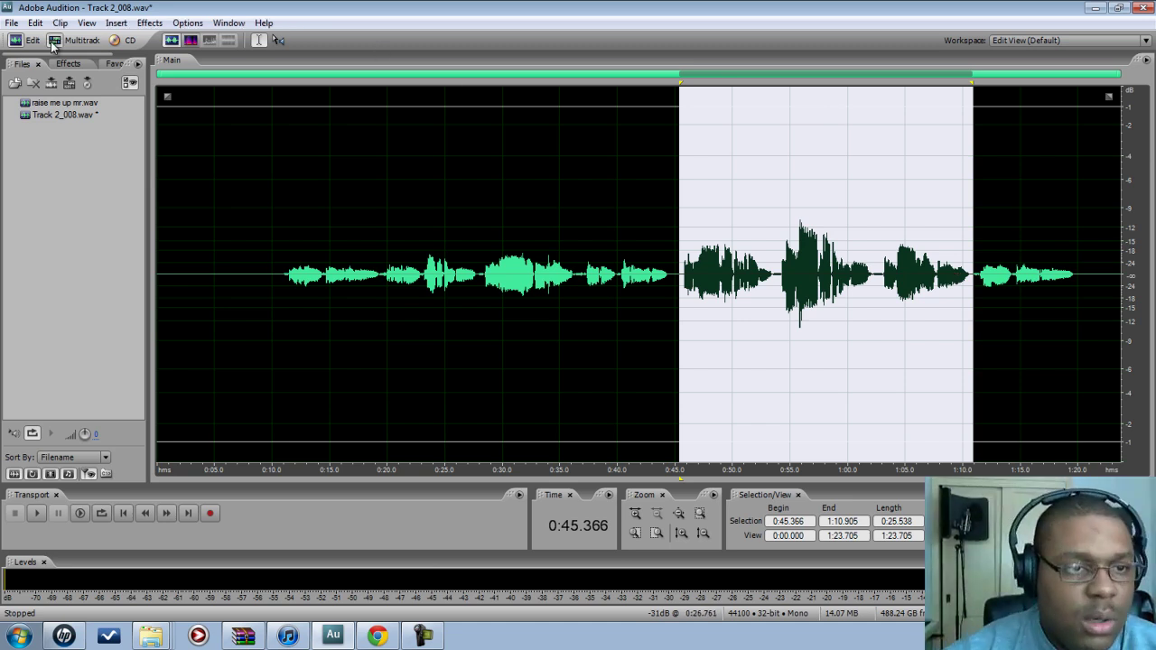
{"action": "left_click", "coordinate": [303, 240]}
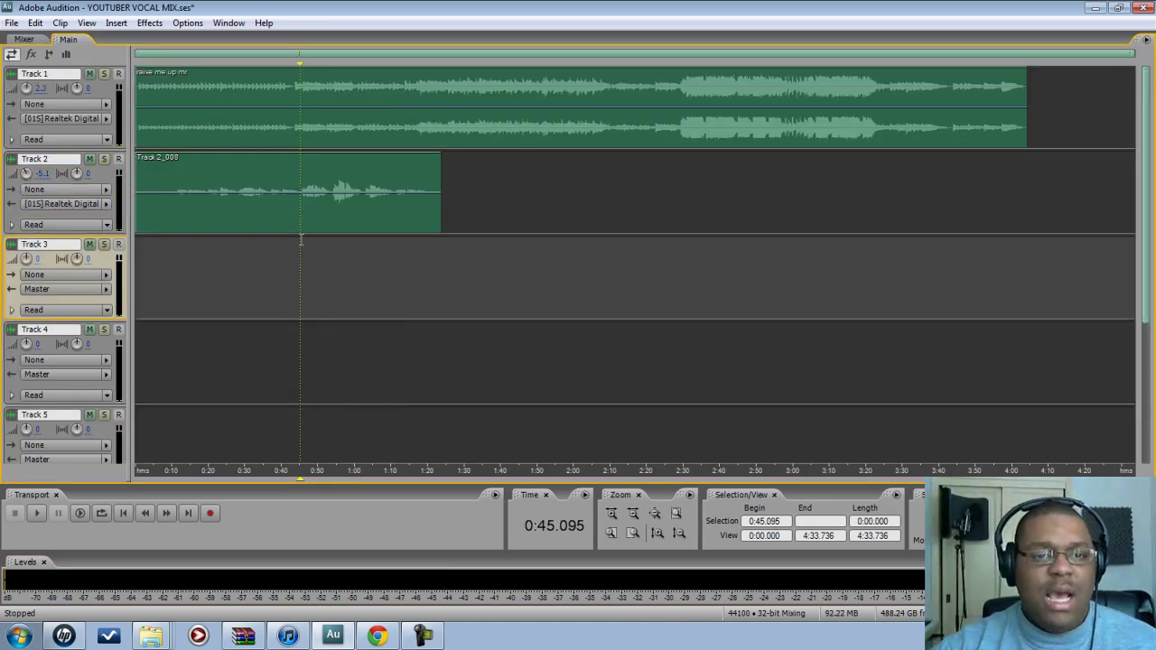
{"action": "key", "text": "space"}
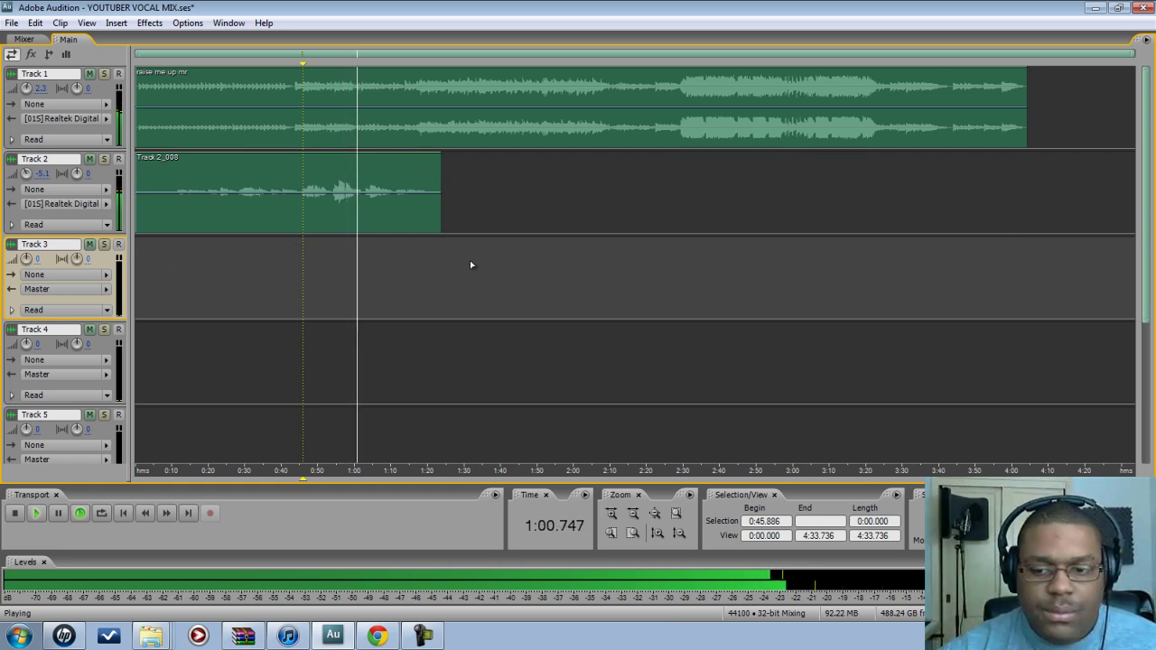
{"action": "key", "text": "space"}
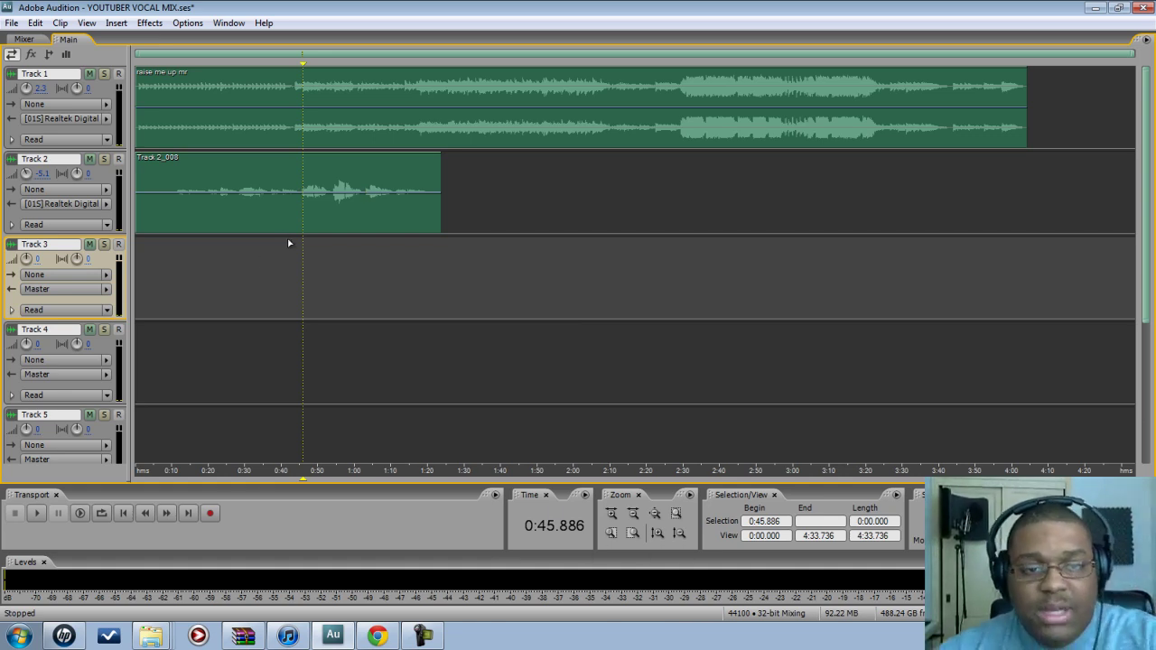
Step: Replay briefly from 0:26.898, then leave the playback position at 1:03.489
{"action": "left_click", "coordinate": [235, 209]}
{"action": "key", "text": "space"}
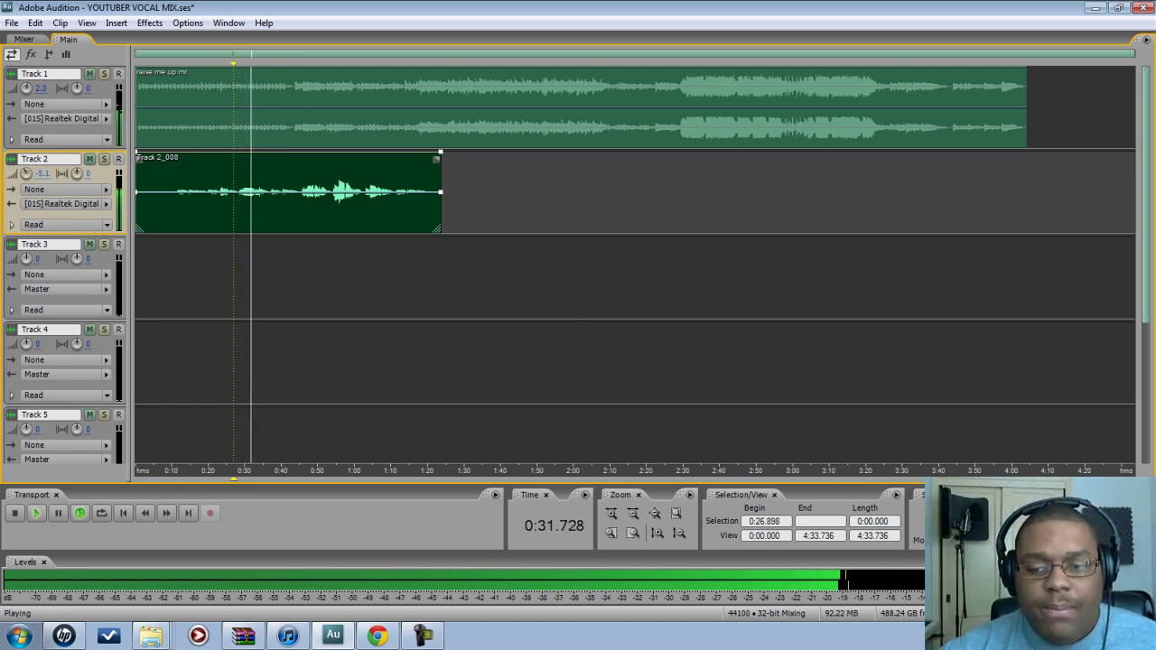
{"action": "key", "text": "space"}
{"action": "left_click", "coordinate": [339, 234]}
{"action": "left_click", "coordinate": [392, 233]}
{"action": "left_click", "coordinate": [367, 239]}
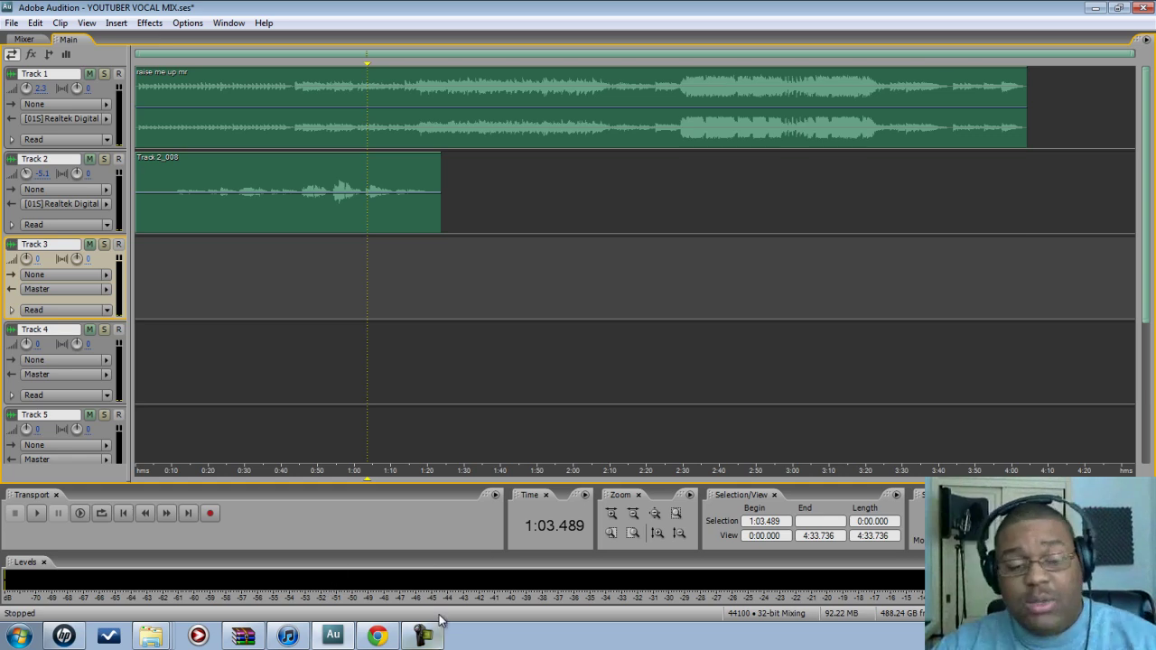
Step: Put the playback position at 0:08.109, the start of the Track 2_008 vocal clip
{"action": "mouse_move", "coordinate": [437, 639]}
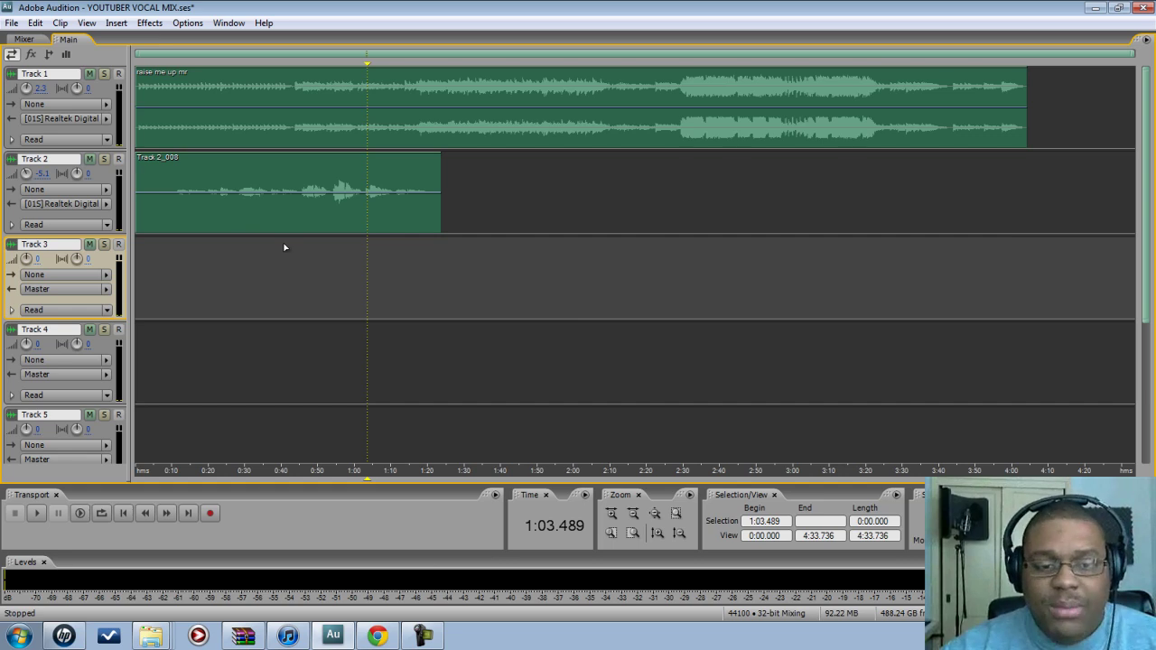
{"action": "left_click", "coordinate": [165, 186]}
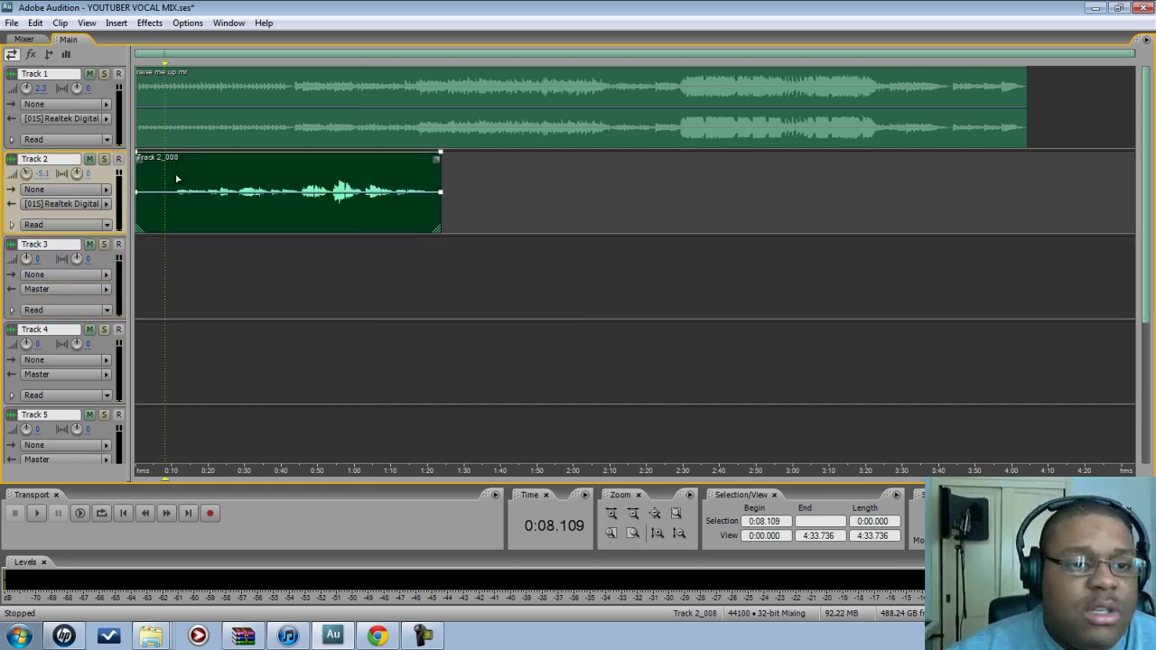
{"action": "mouse_move", "coordinate": [354, 638]}
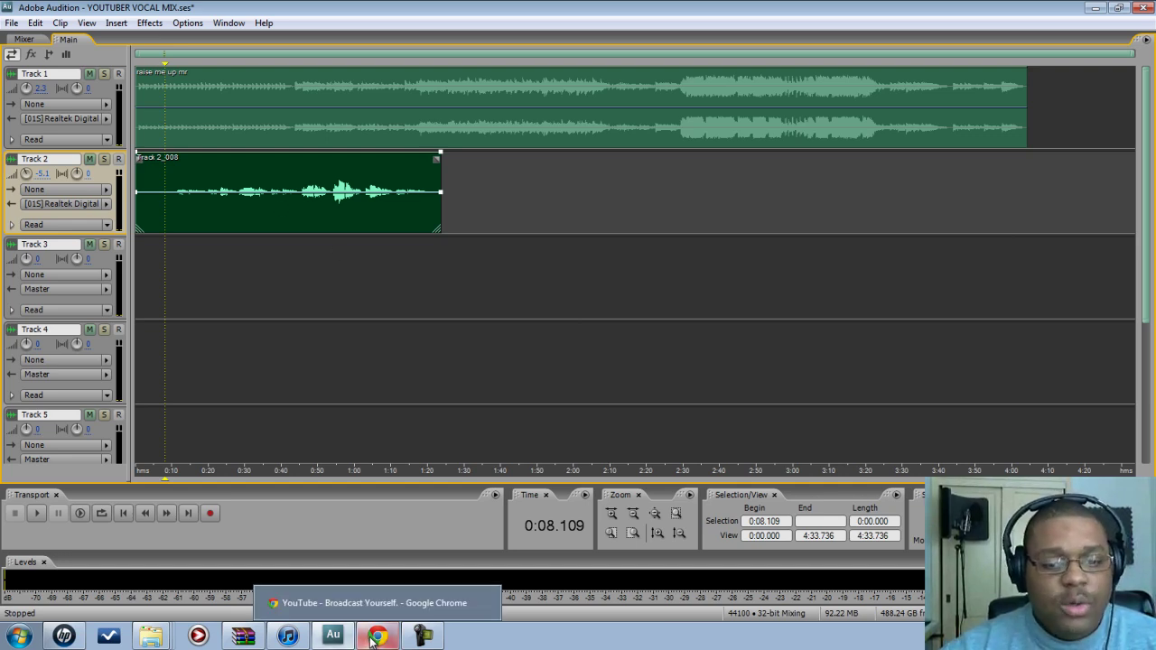
{"action": "left_click", "coordinate": [421, 637]}
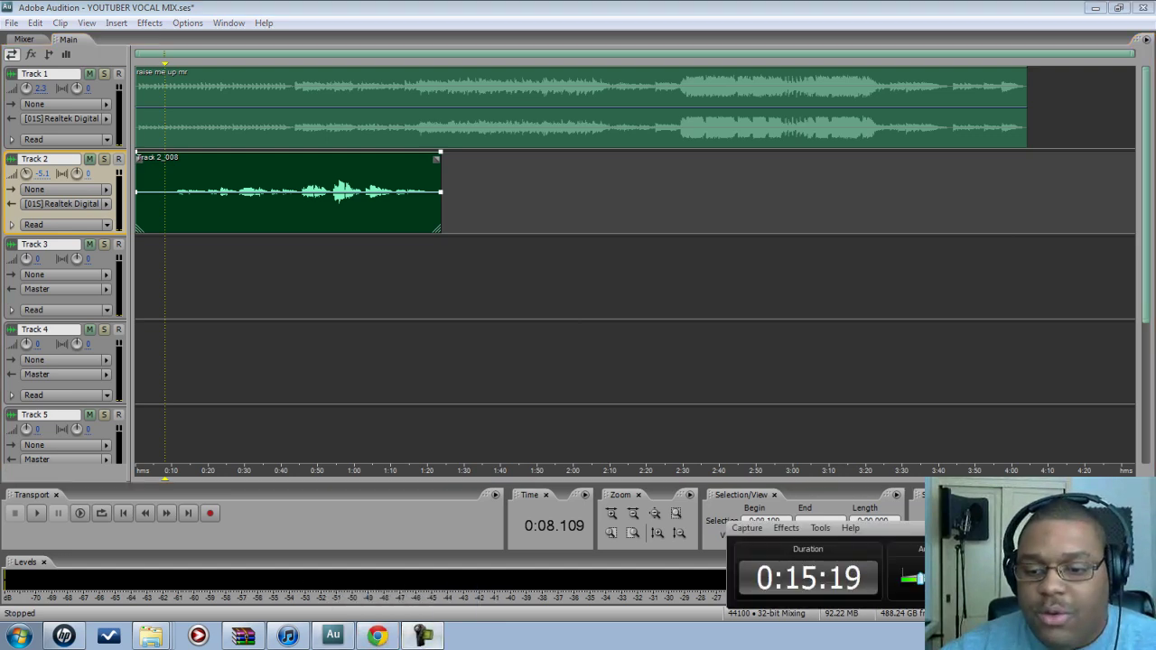